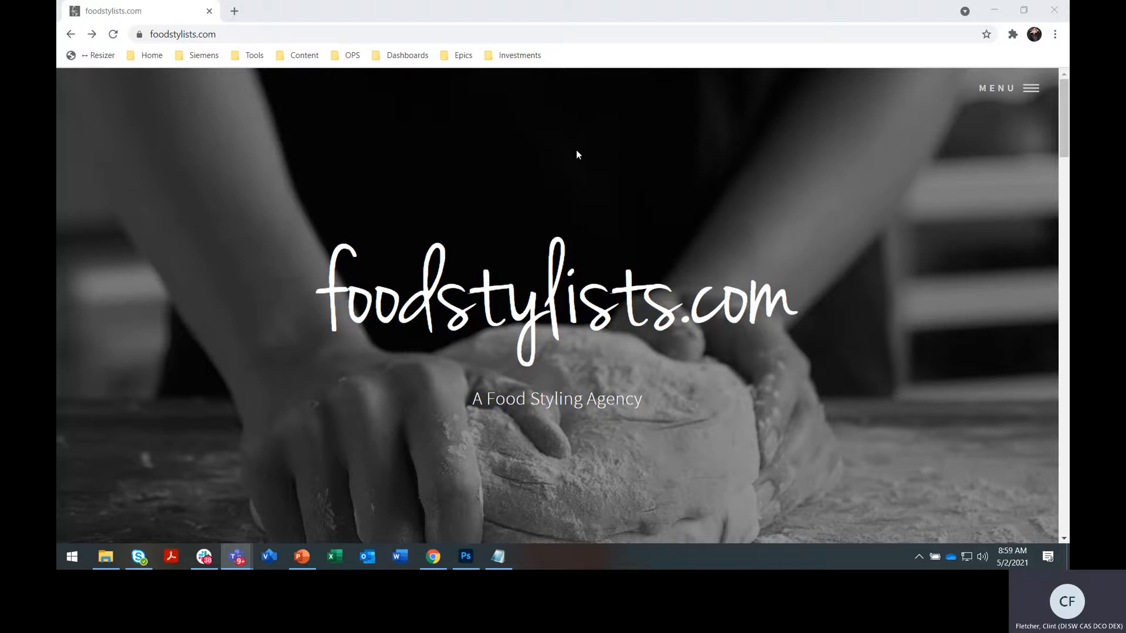
Step: Open the Savory gallery in the portfolio of the second stylist listed on the foodstylists.com site
click(1033, 96)
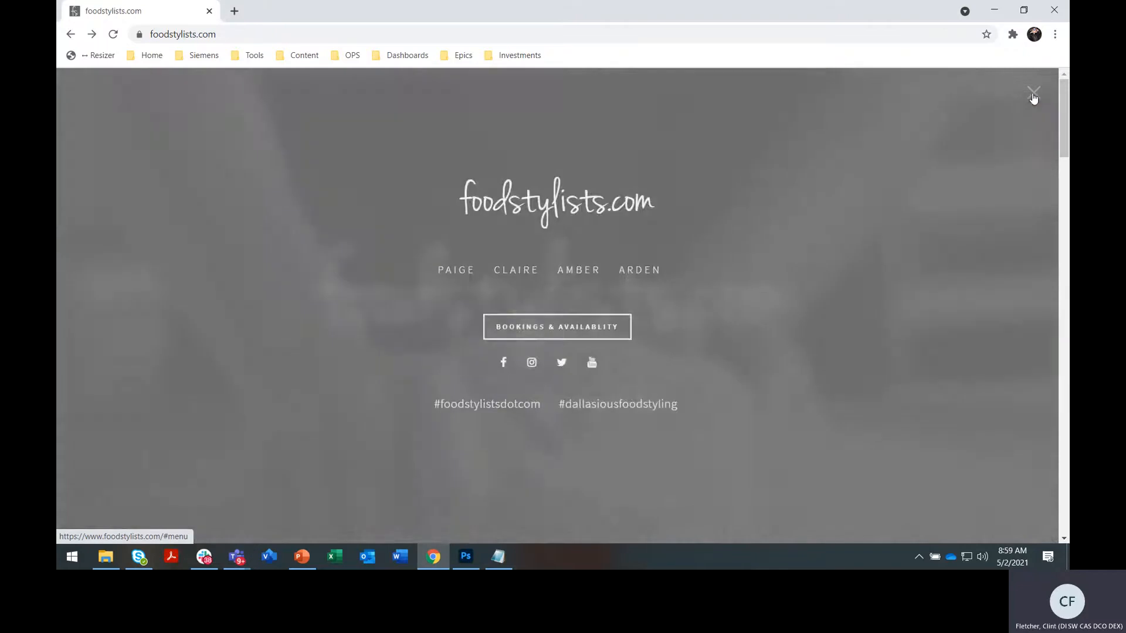
click(512, 270)
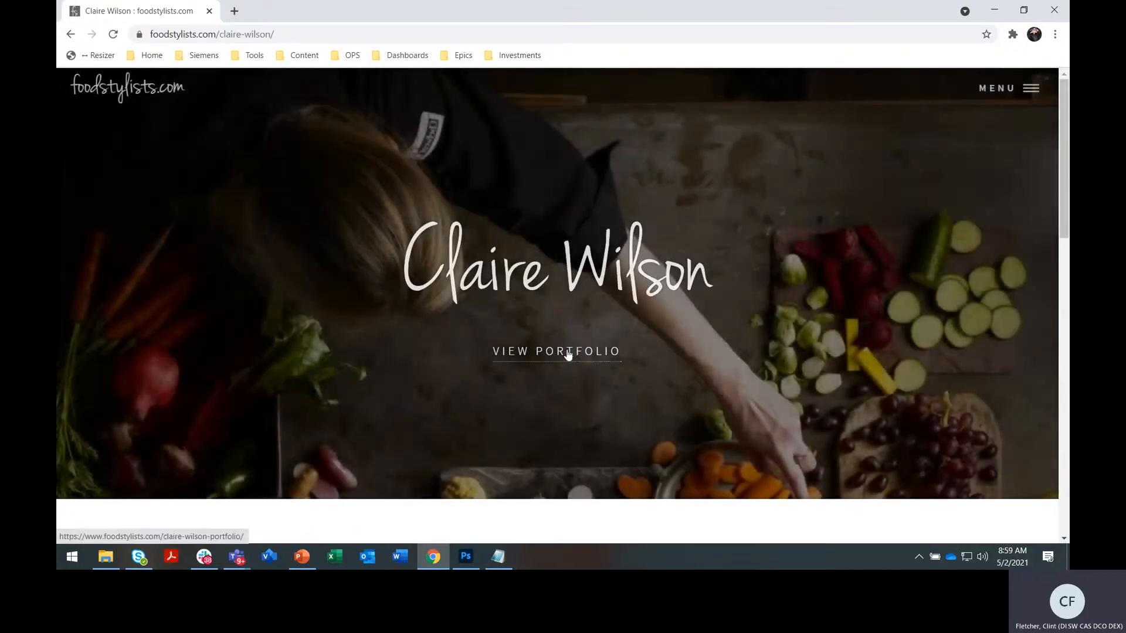
click(568, 354)
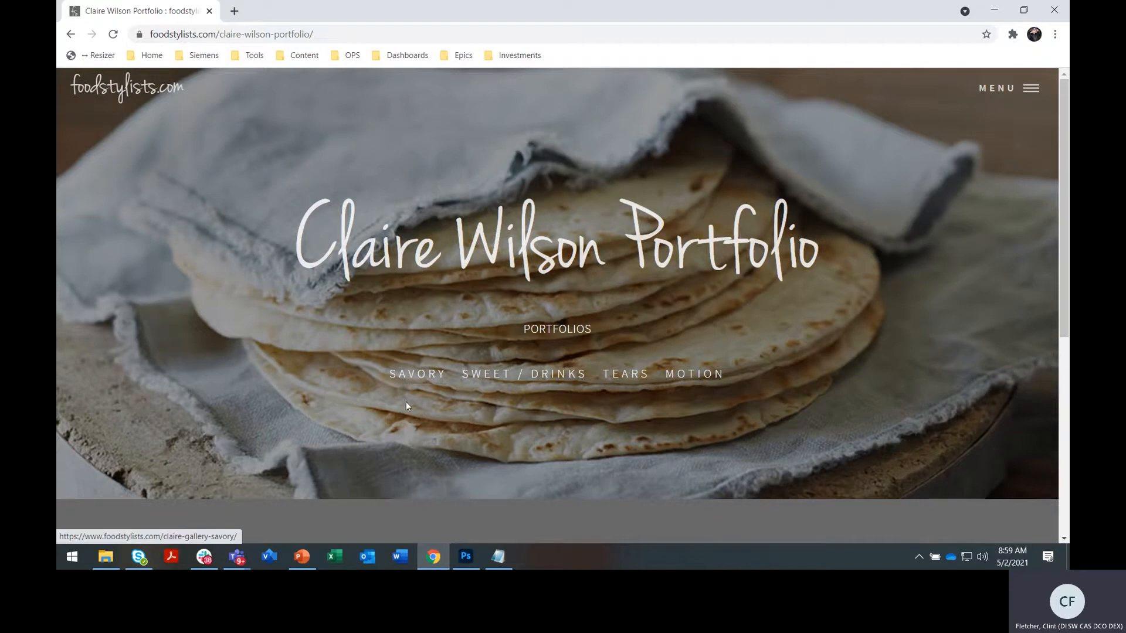
click(415, 375)
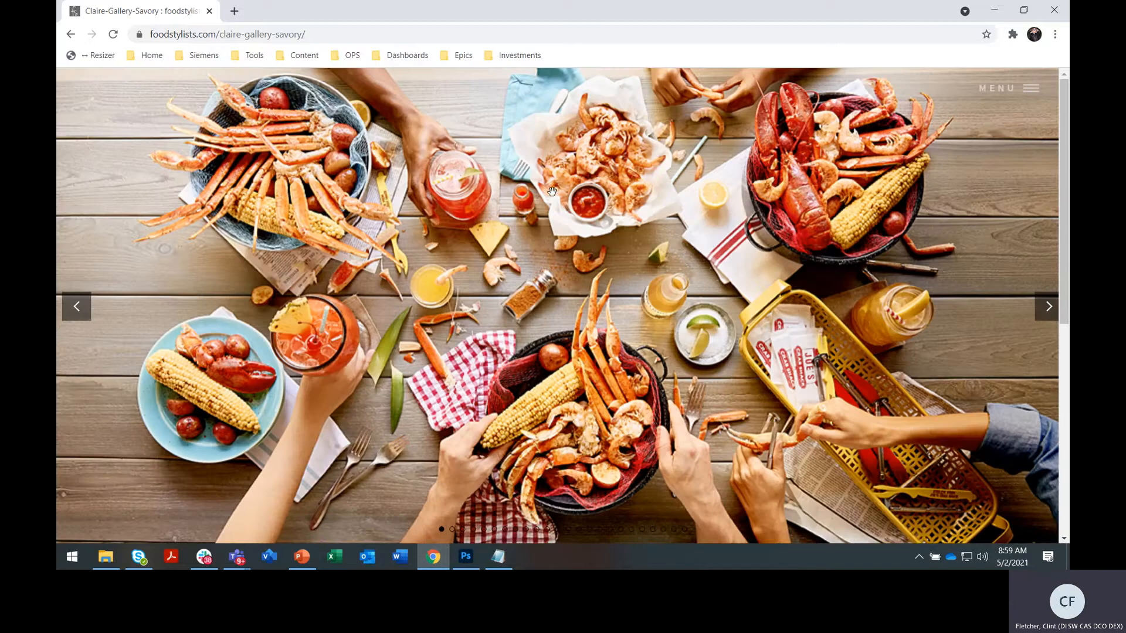
Step: Browse forward through several images in the Savory gallery slideshow
click(1051, 314)
click(1050, 311)
click(1051, 310)
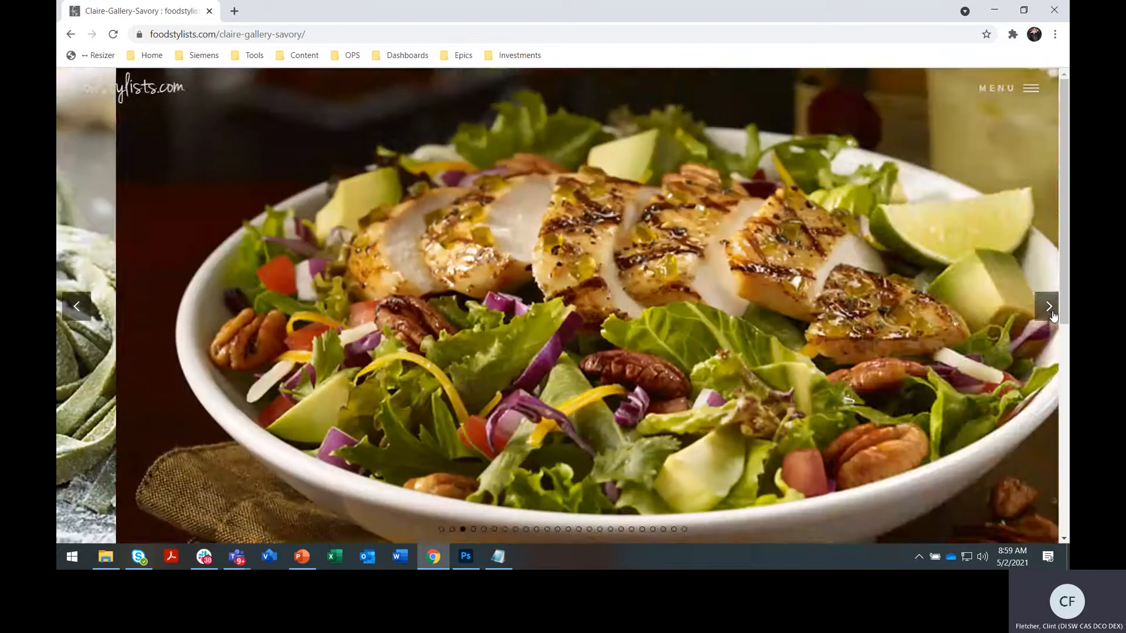
click(1050, 311)
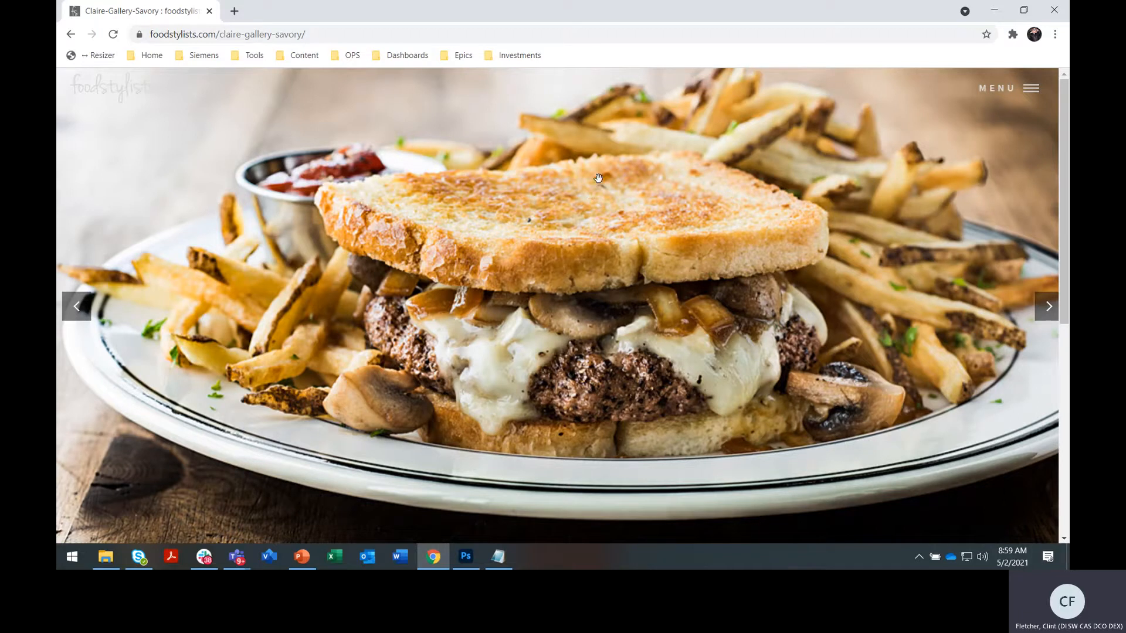
click(218, 33)
key(ctrl+t)
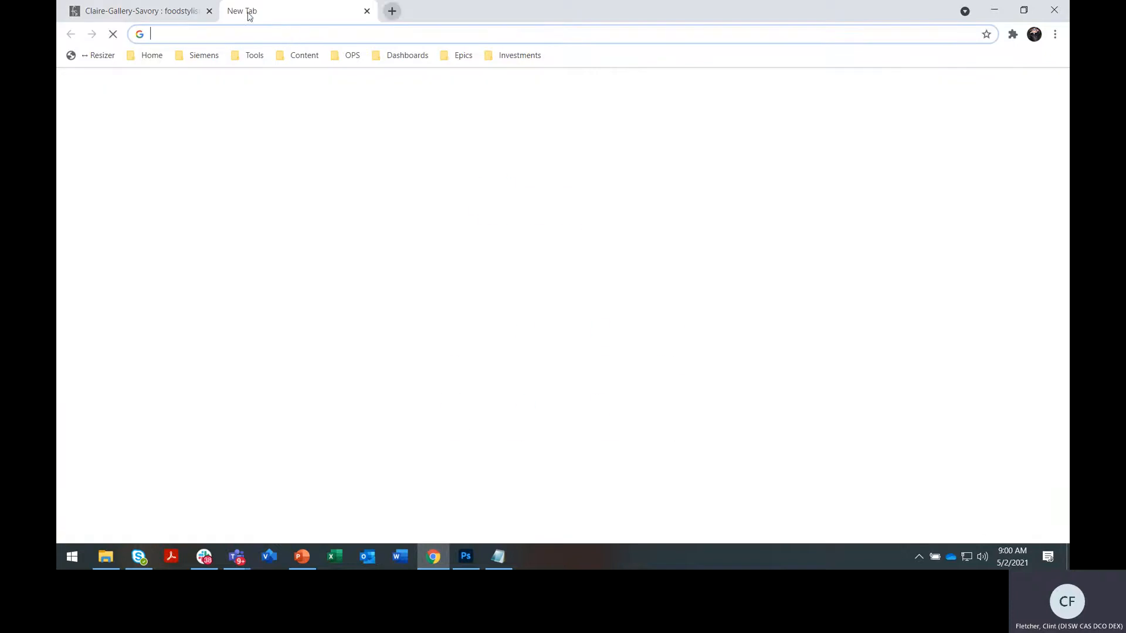
text(www)
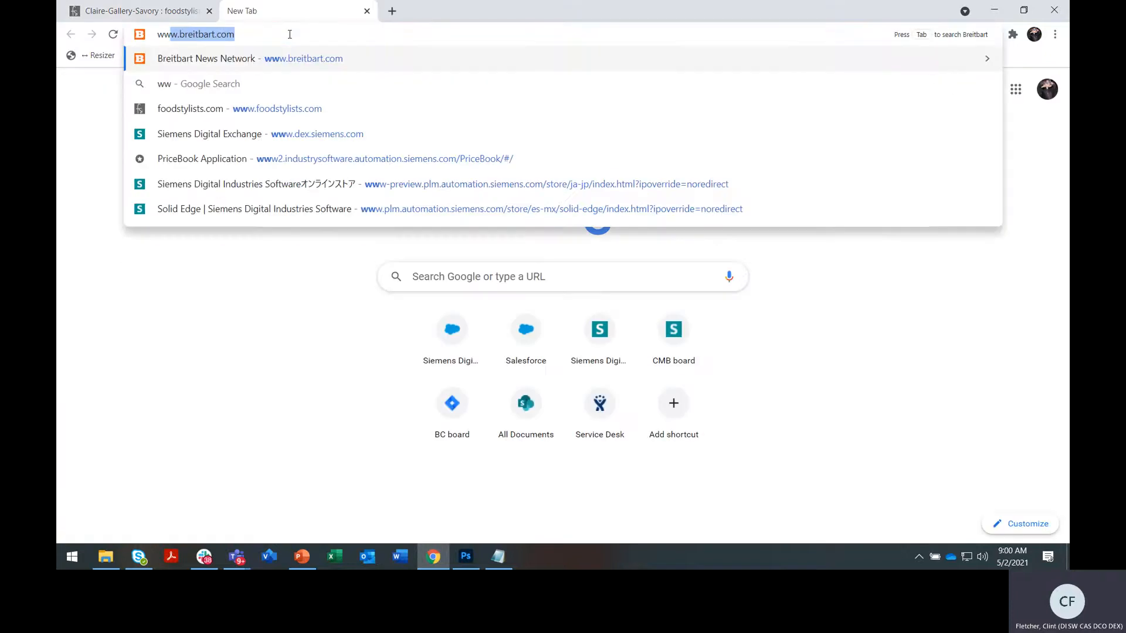
text(.foodstylists)
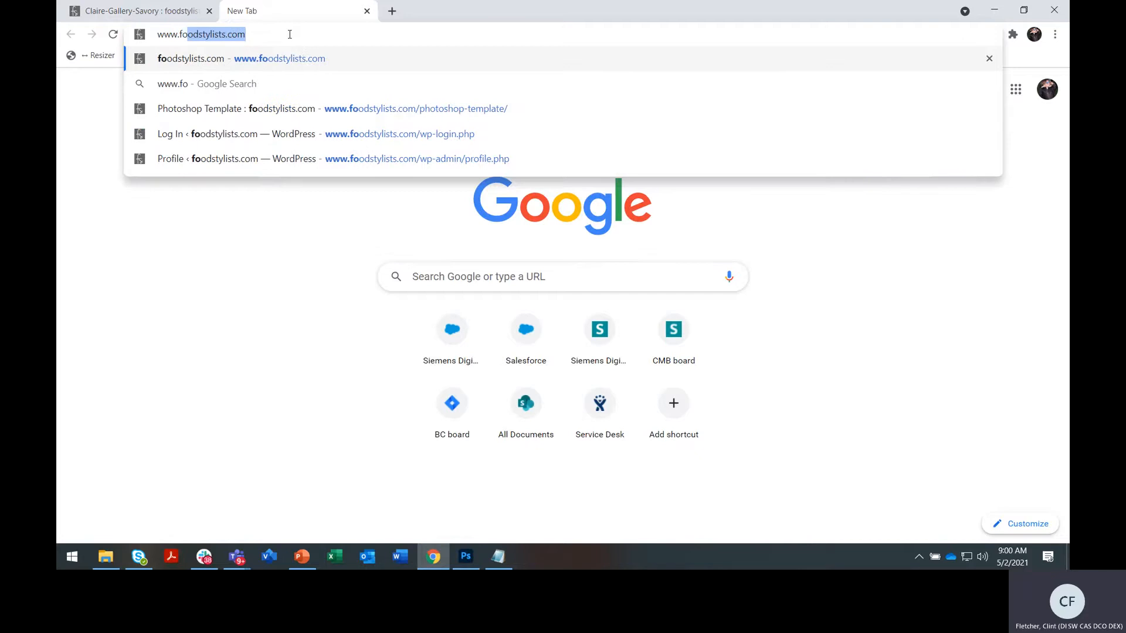
key(Return)
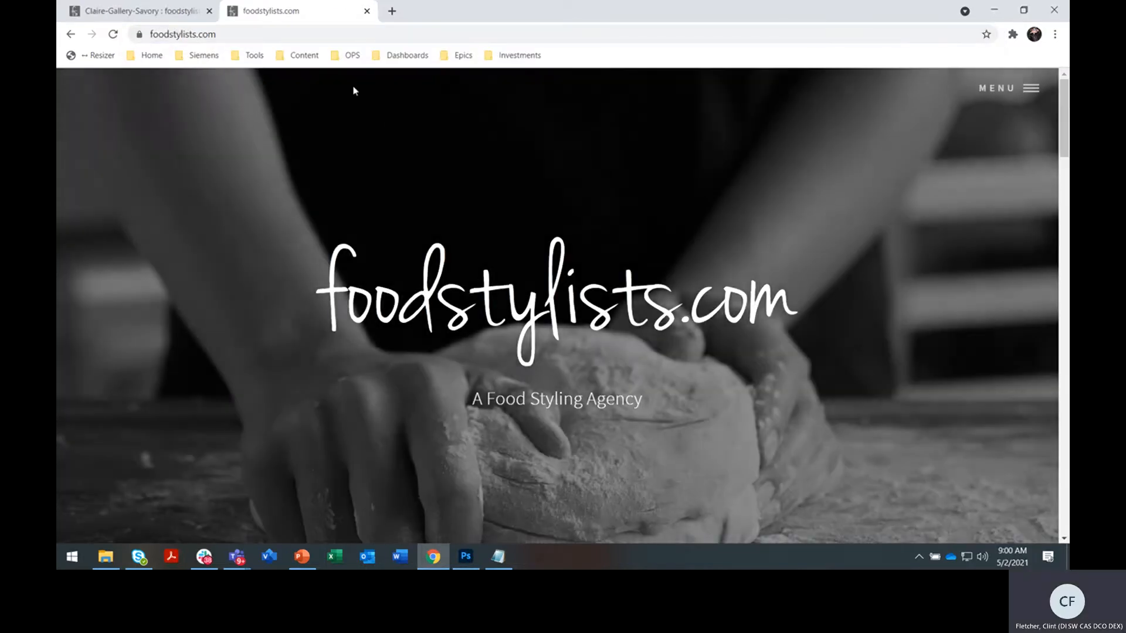
click(337, 35)
click(230, 36)
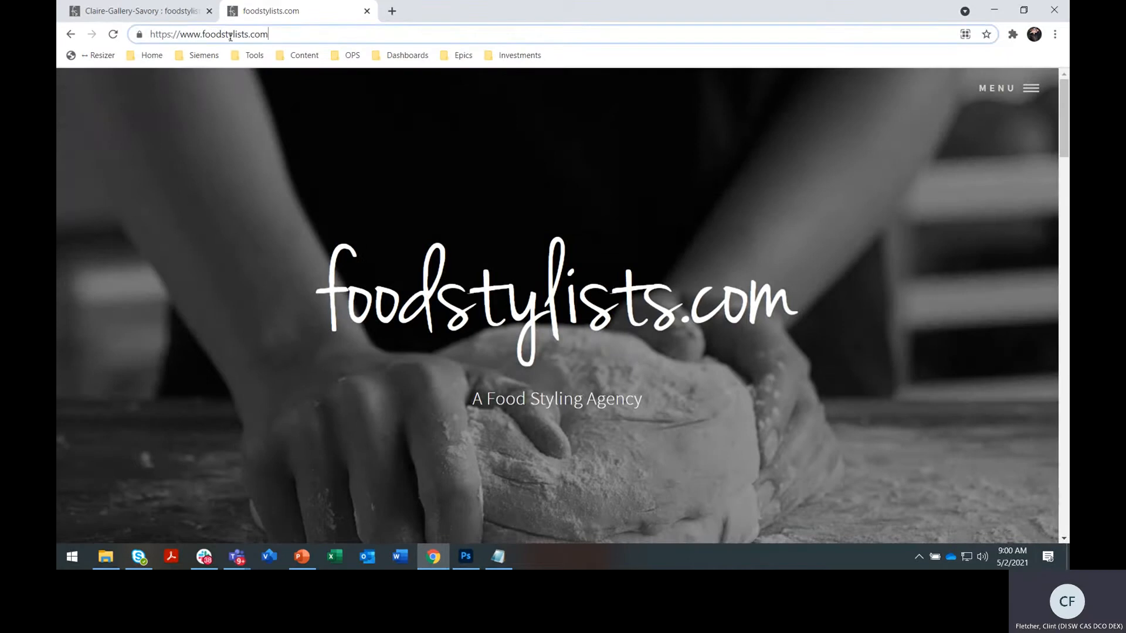
text(/)
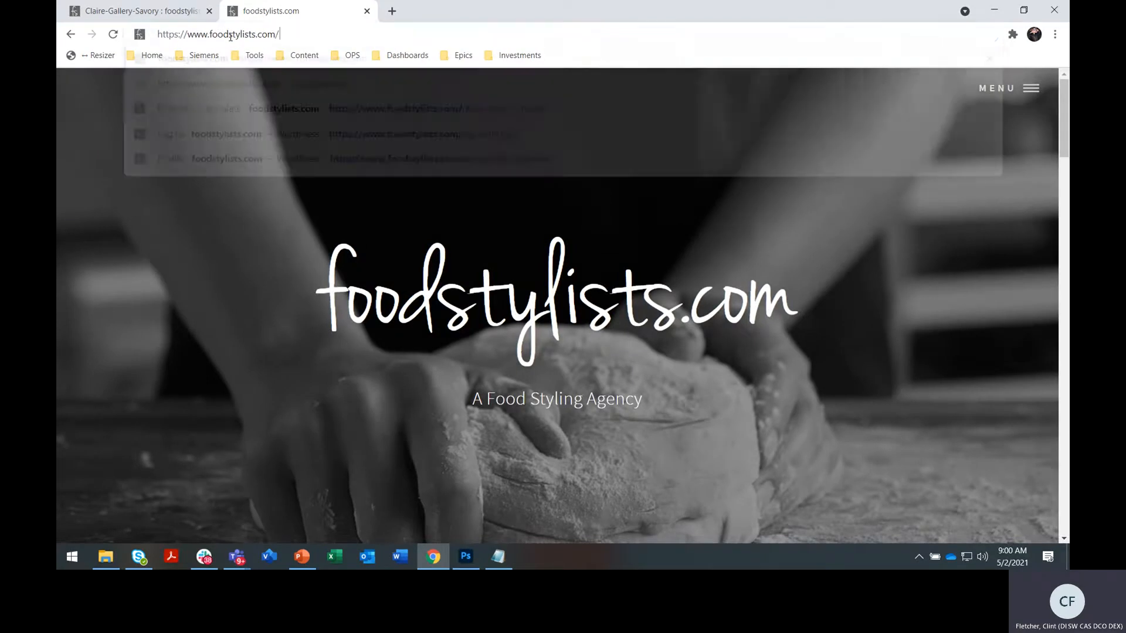
text(wp)
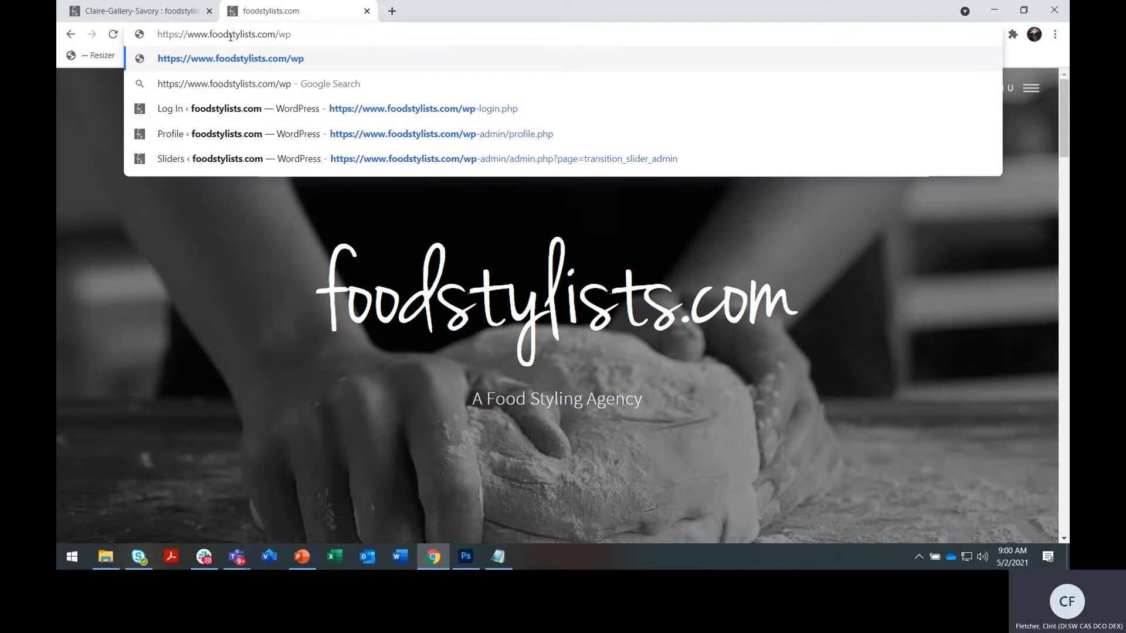
text(-login)
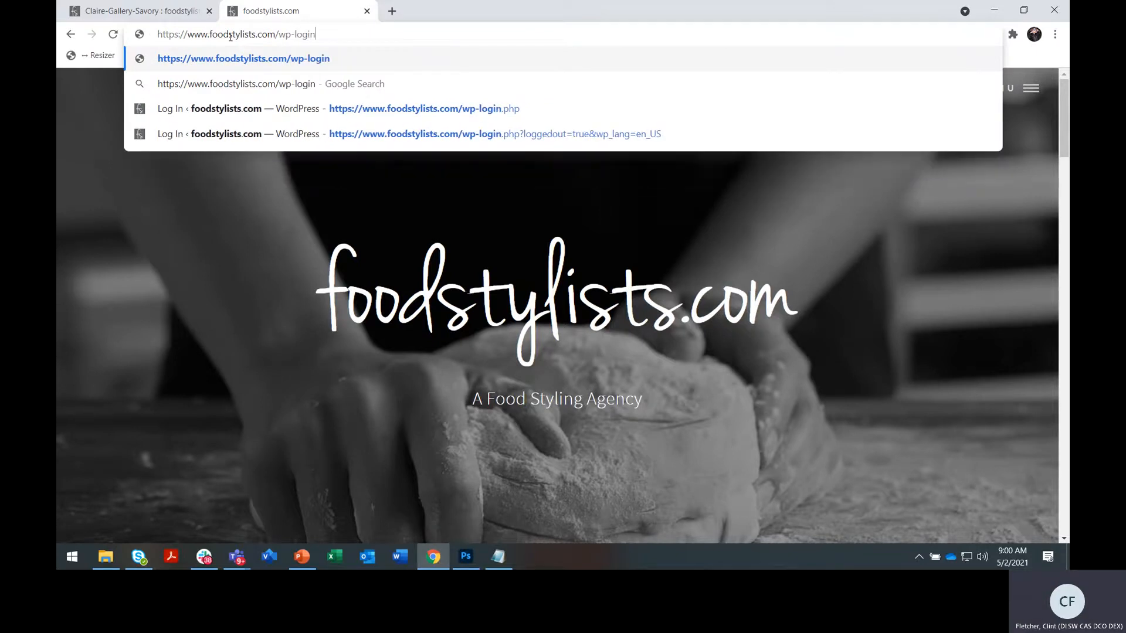
text(.php)
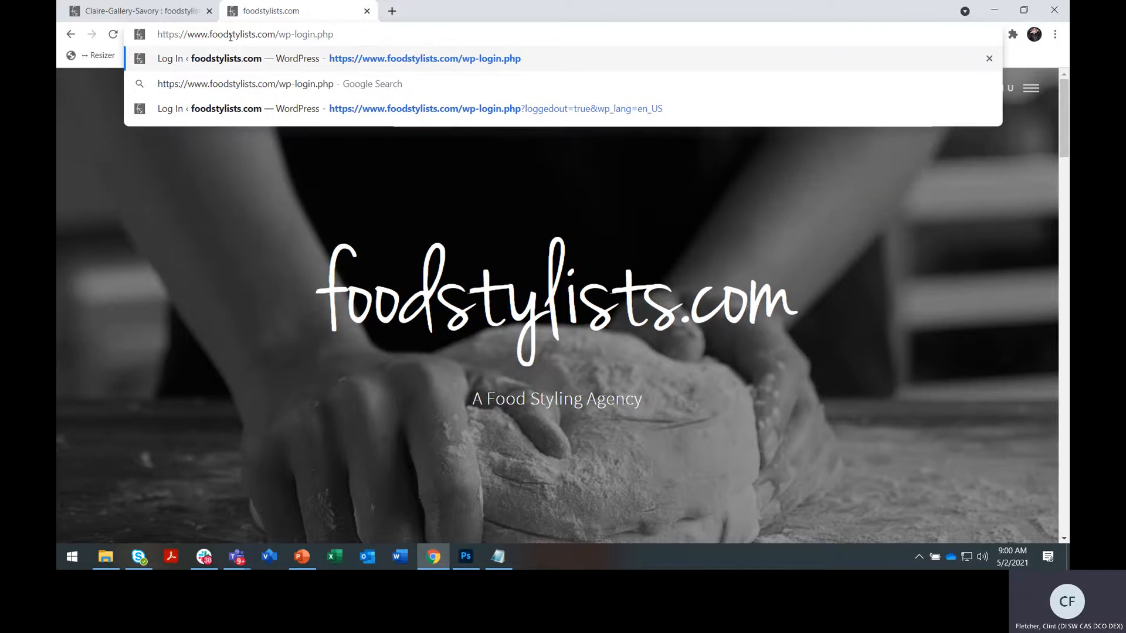
key(Return)
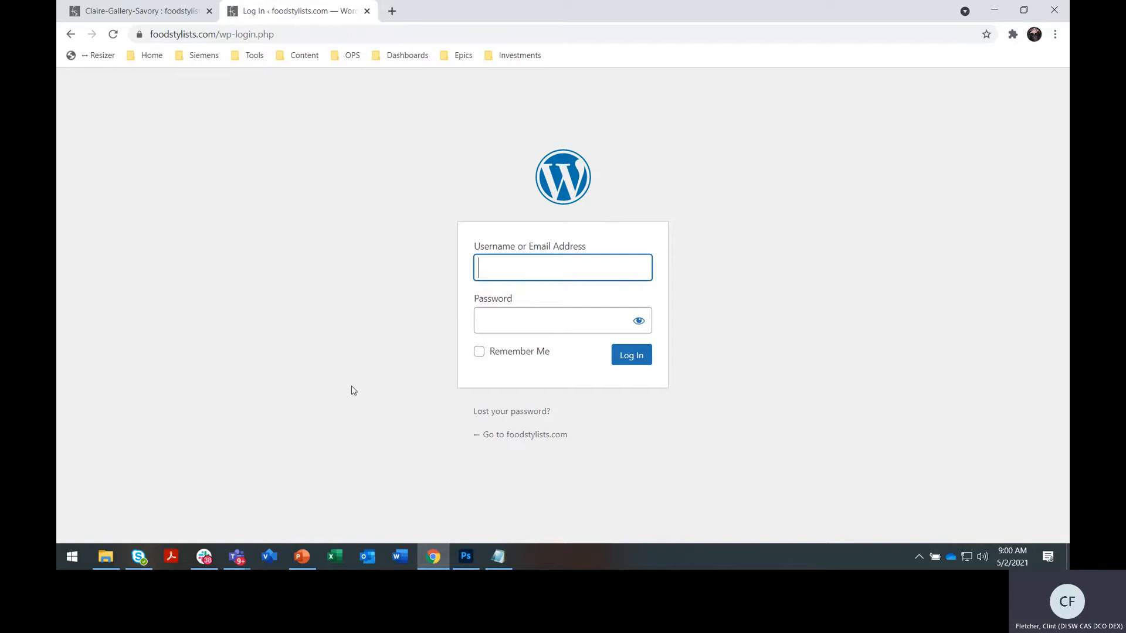
Step: Switch to PowerPoint to check the "Logging into Wordpress" slide for the login address and credentials, and return to the browser's login page
click(302, 557)
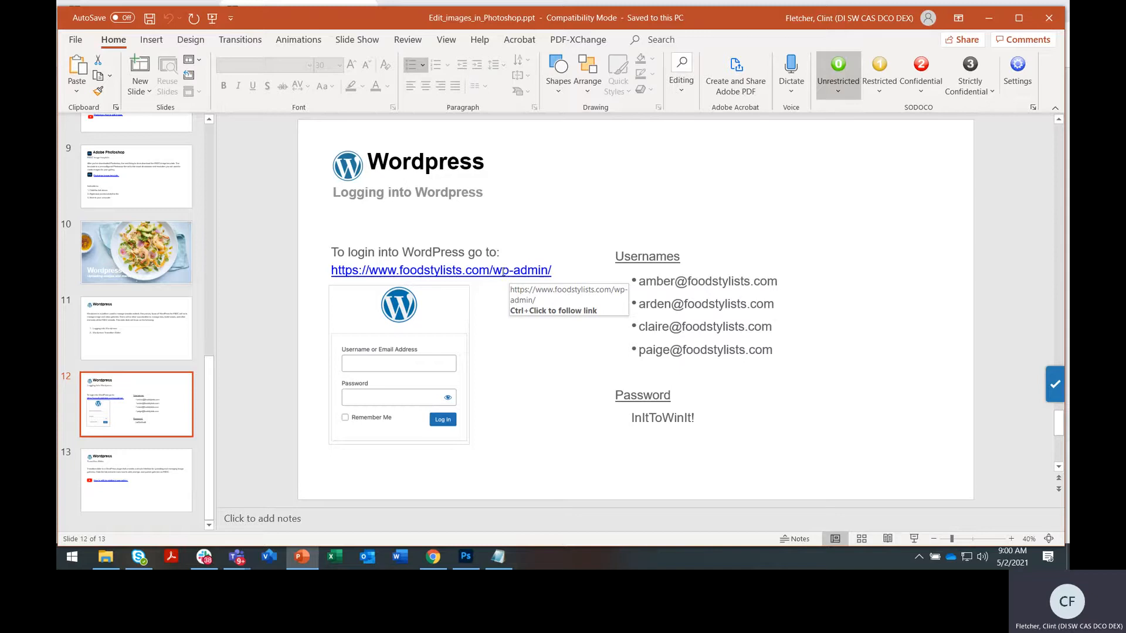
click(988, 19)
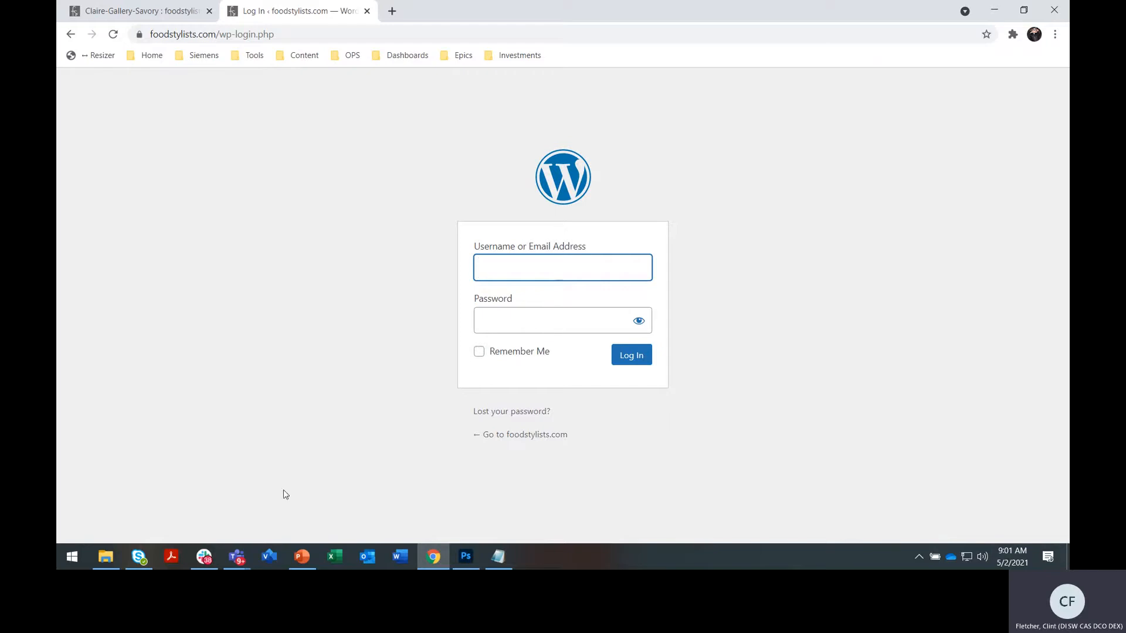
click(302, 556)
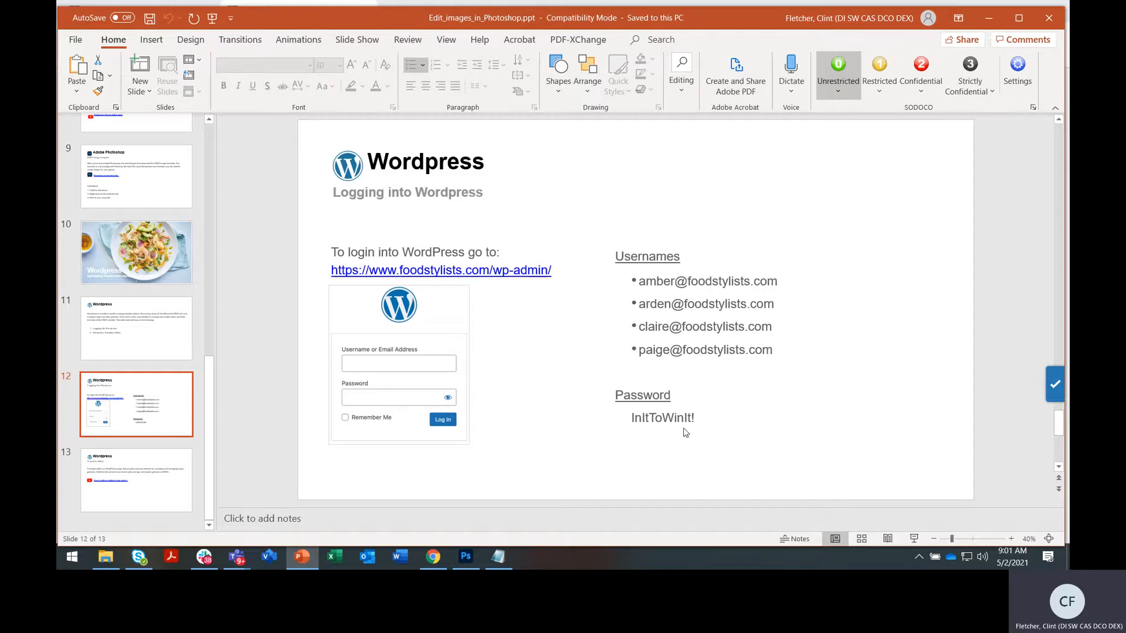
click(988, 22)
Step: Log in to WordPress with the saved account e-mail and the account password, enabling Remember Me
click(557, 258)
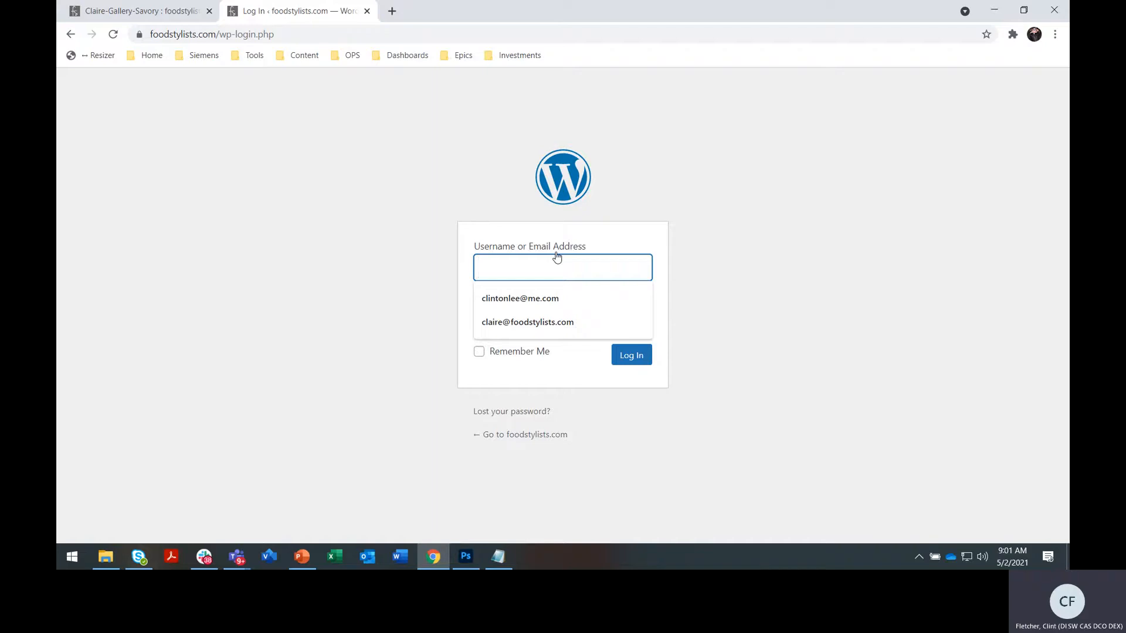
click(558, 299)
click(583, 326)
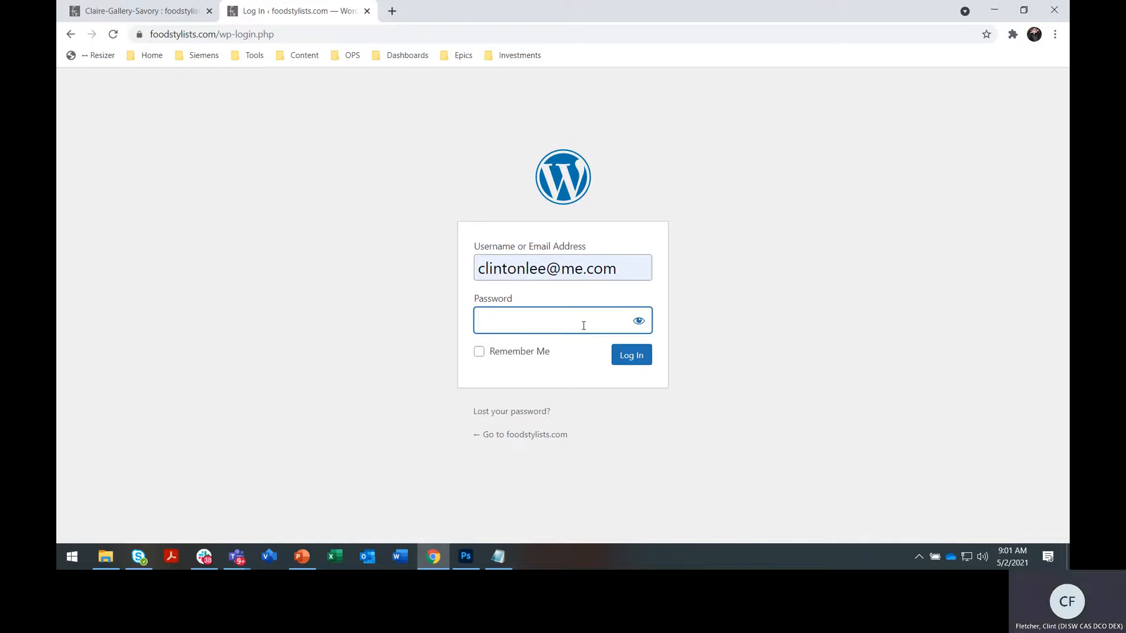
text(••••••••••••••)
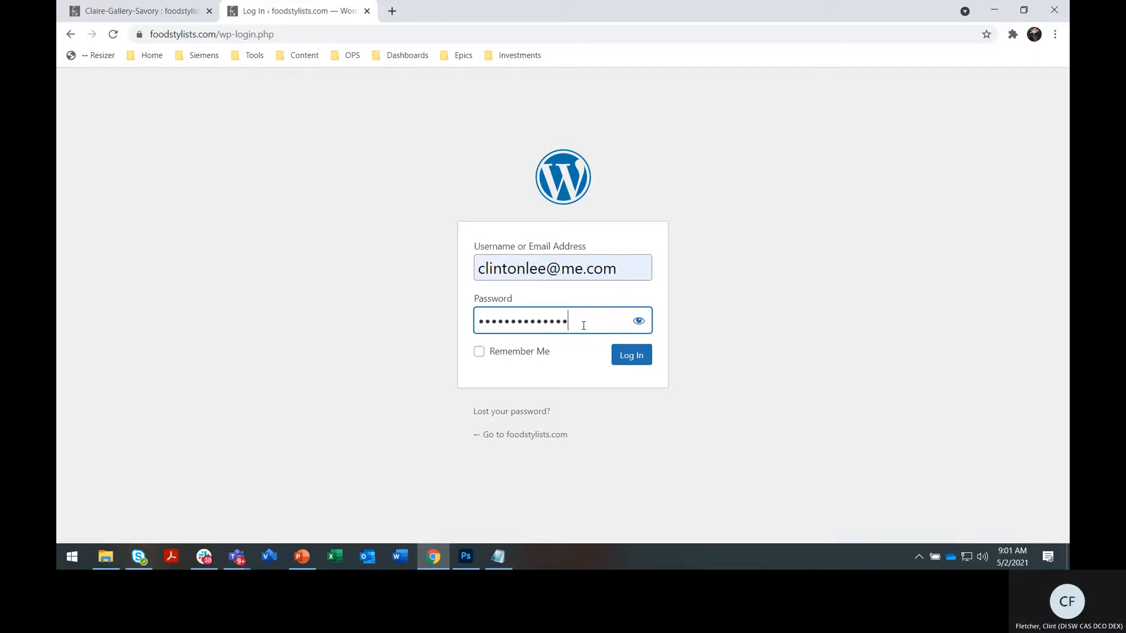
click(481, 358)
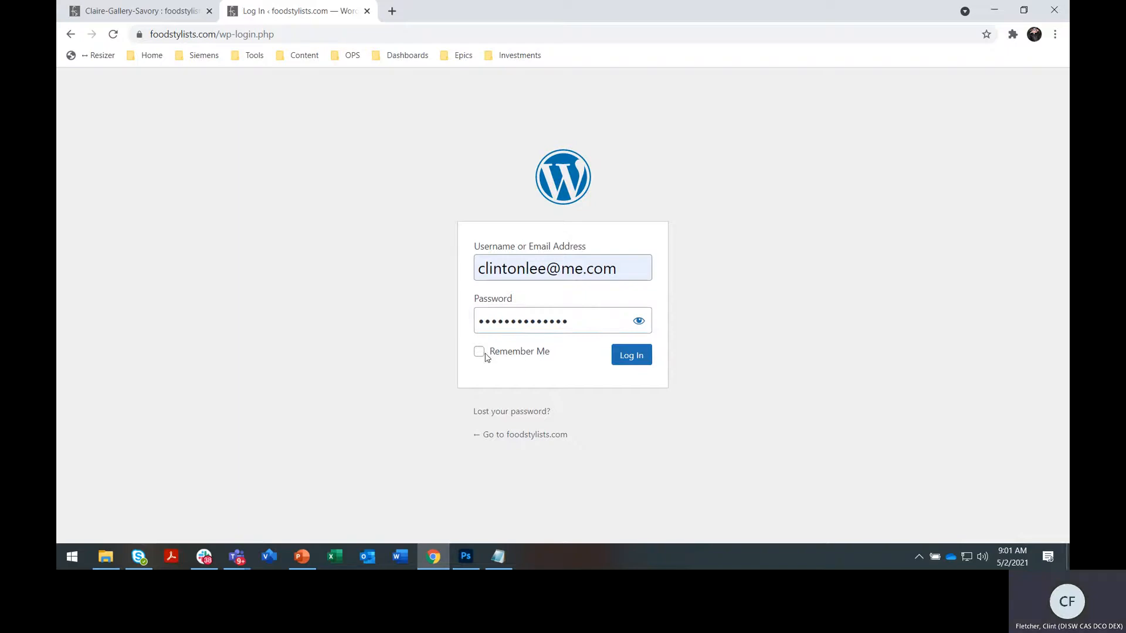
click(481, 353)
click(639, 359)
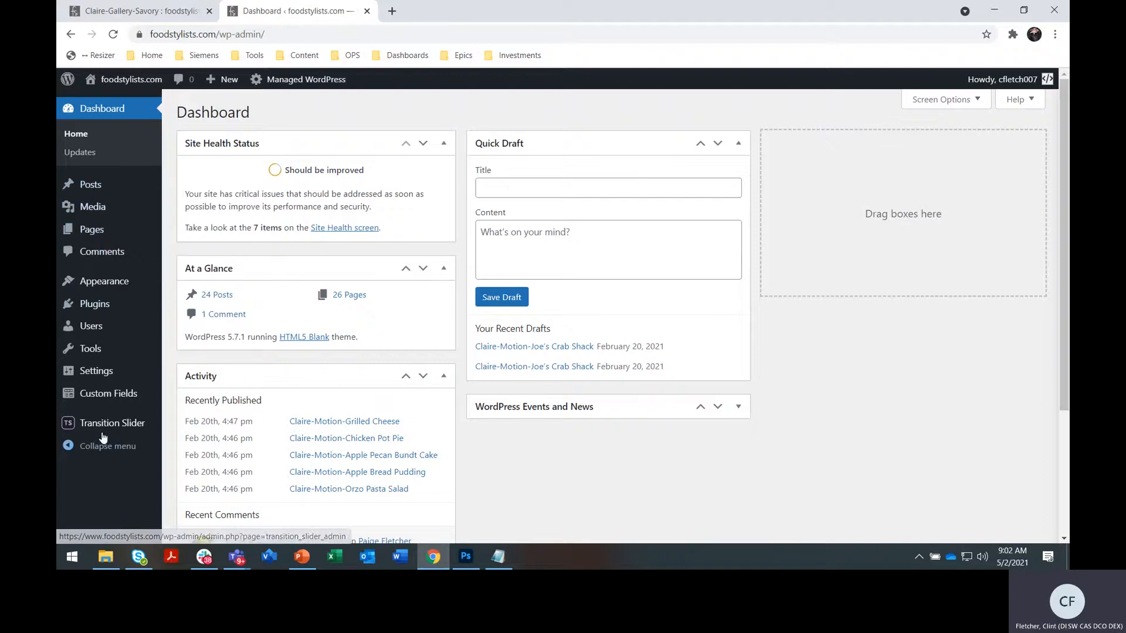
Step: Open the Transition Slider plugin's list of sliders from the WordPress dashboard
mouse_move(100, 200)
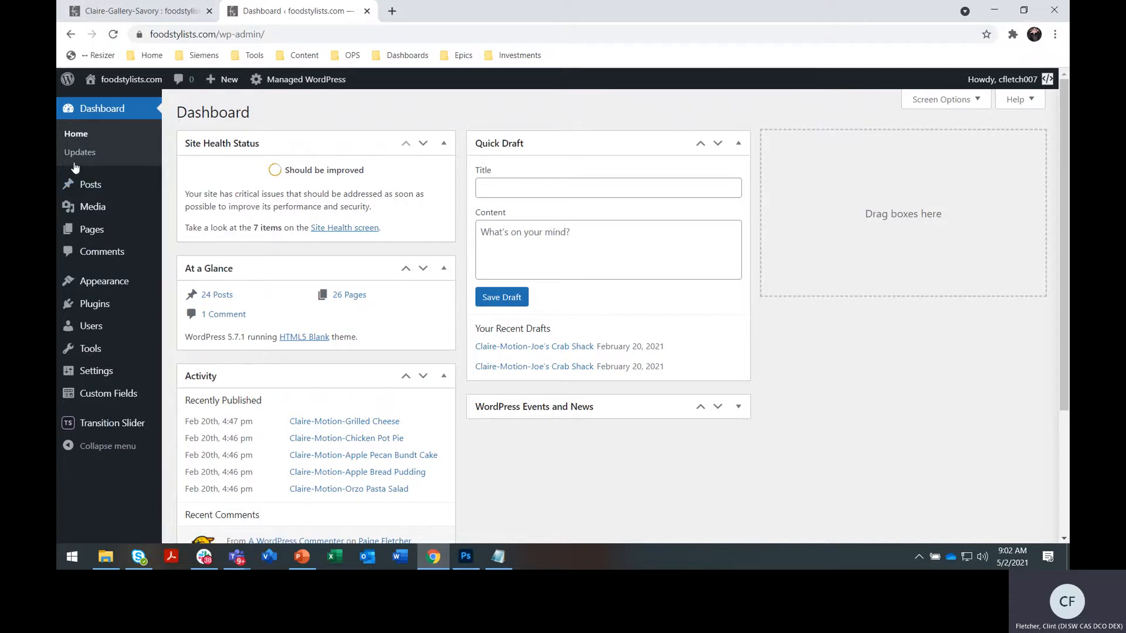
mouse_move(156, 434)
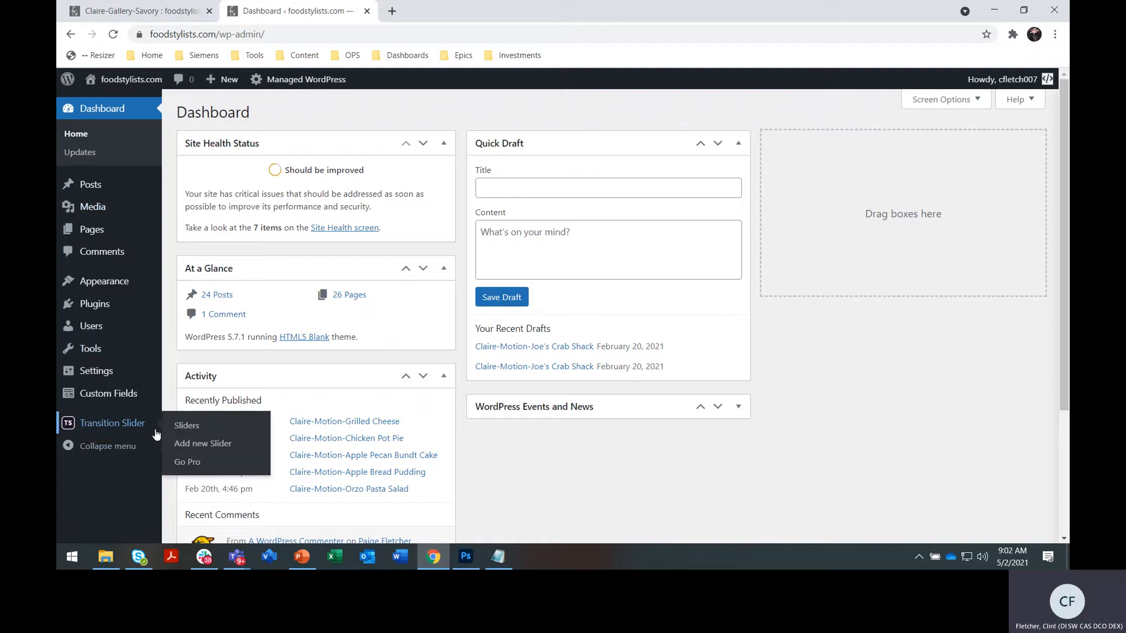
click(99, 431)
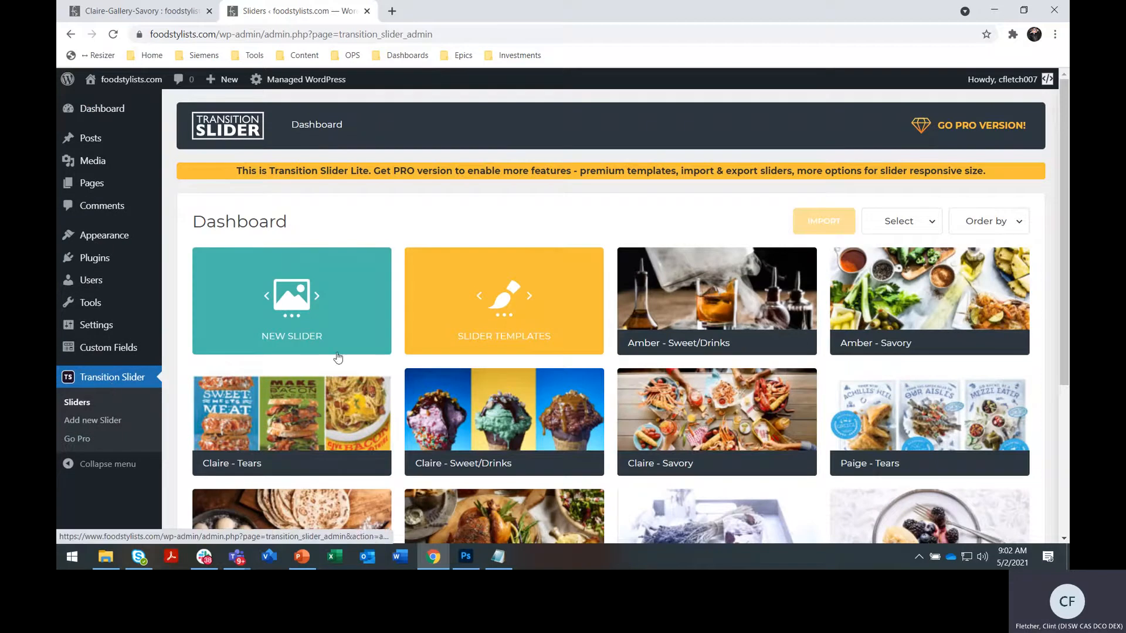
Step: Look through the existing portfolio sliders on the Transition Slider dashboard, checking how they are organized by stylist and food category
scroll(526, 363, down, 2)
scroll(525, 371, up, 1)
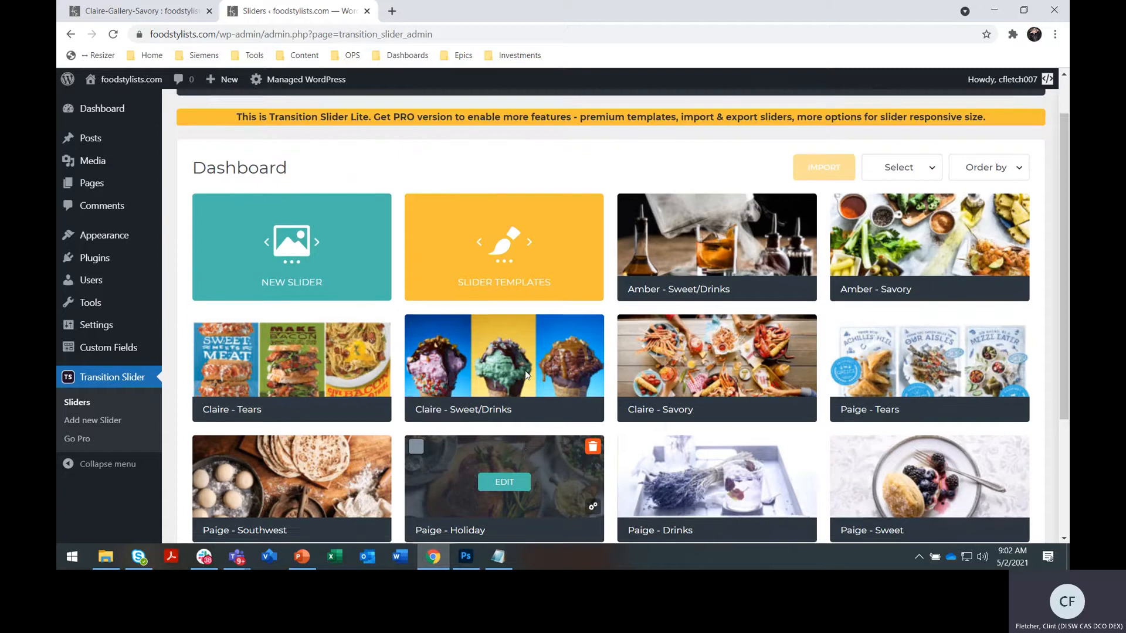
scroll(526, 376, up, 1)
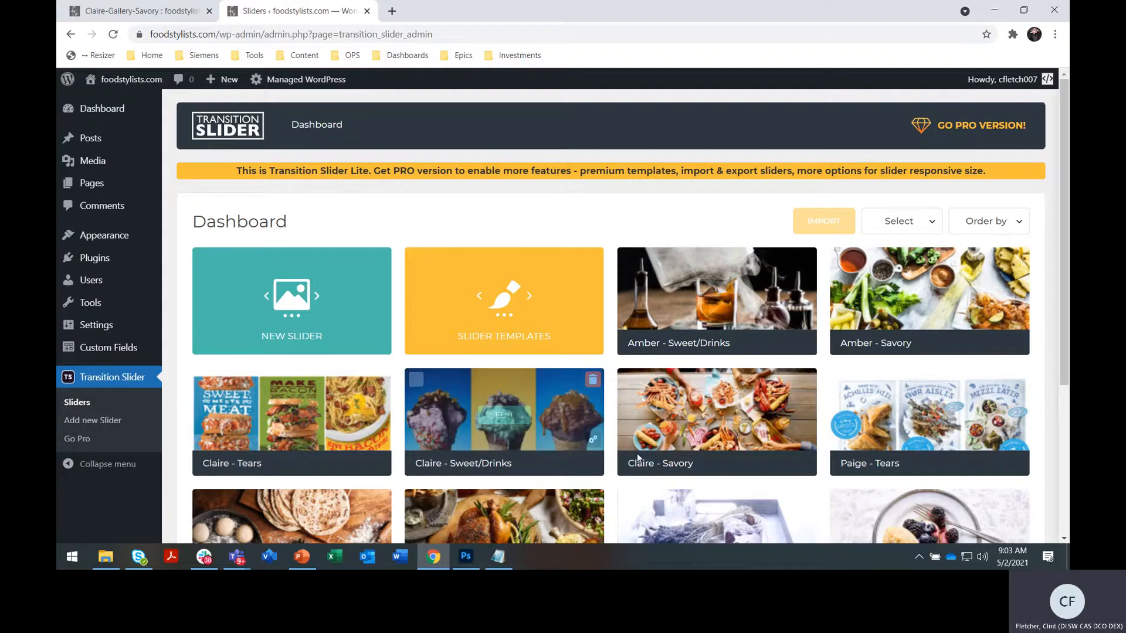
scroll(532, 293, down, 1)
scroll(530, 285, down, 2)
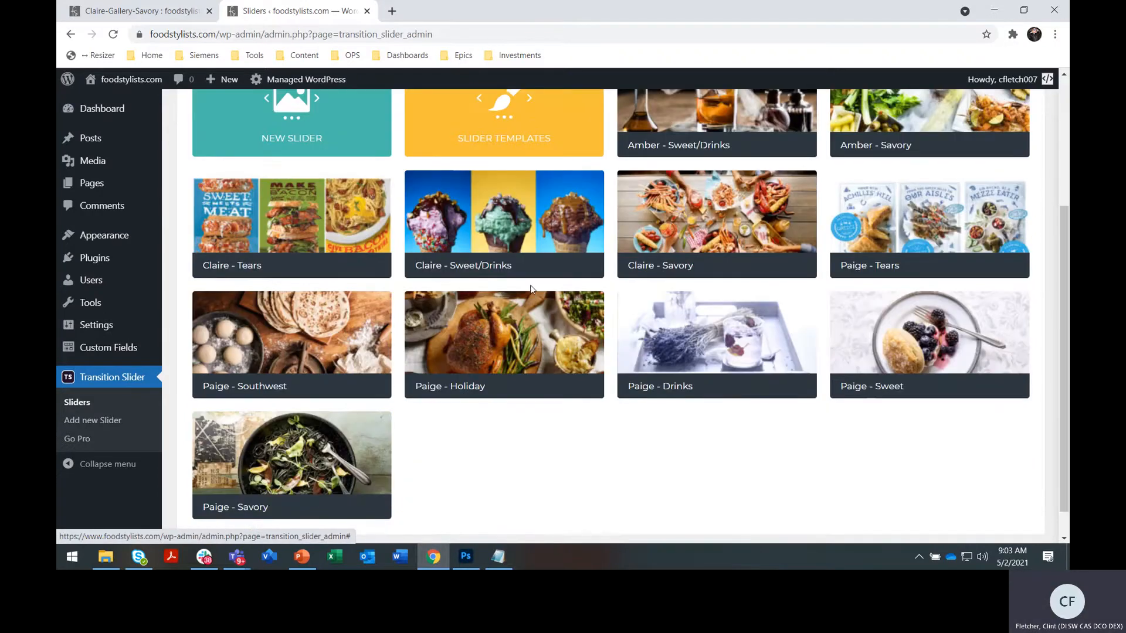
scroll(530, 285, up, 1)
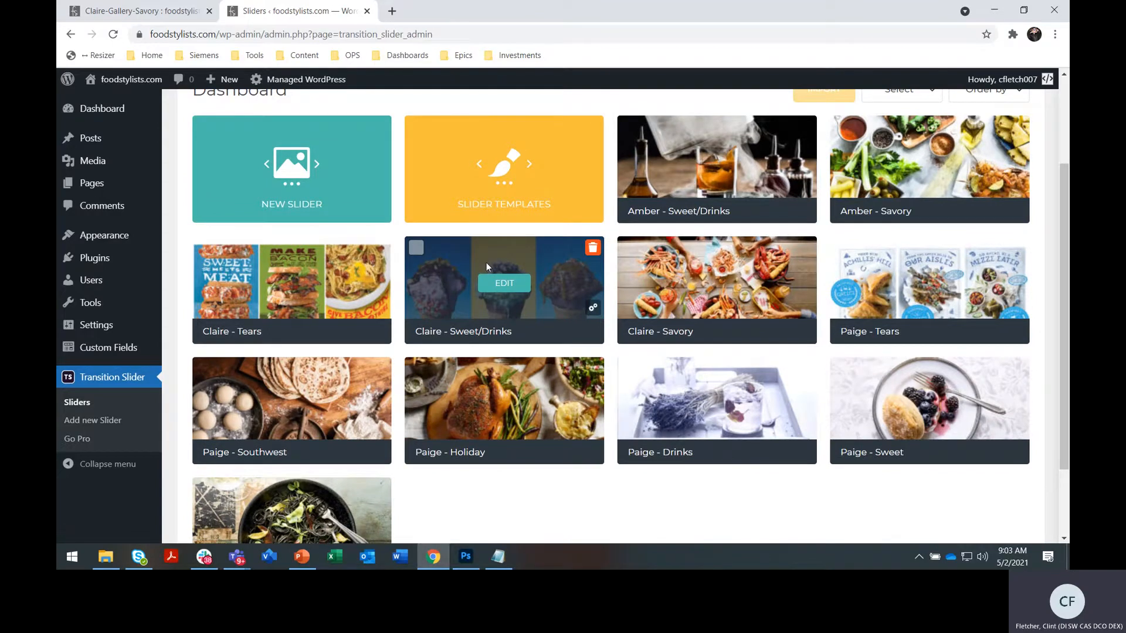
scroll(486, 258, down, 1)
scroll(487, 262, up, 1)
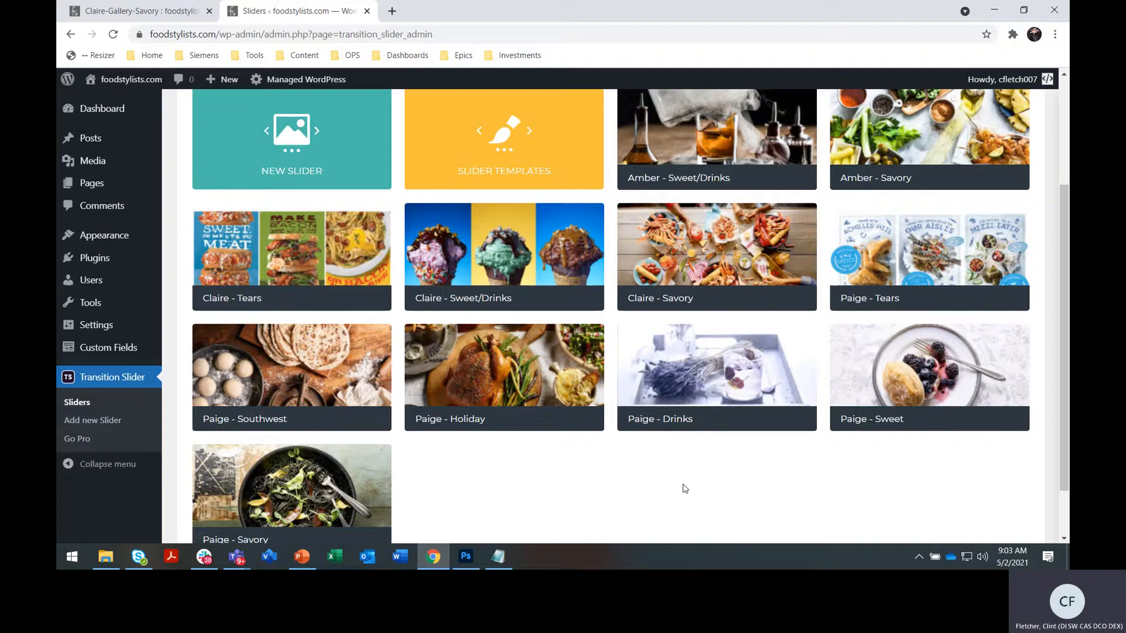
scroll(685, 489, down, 1)
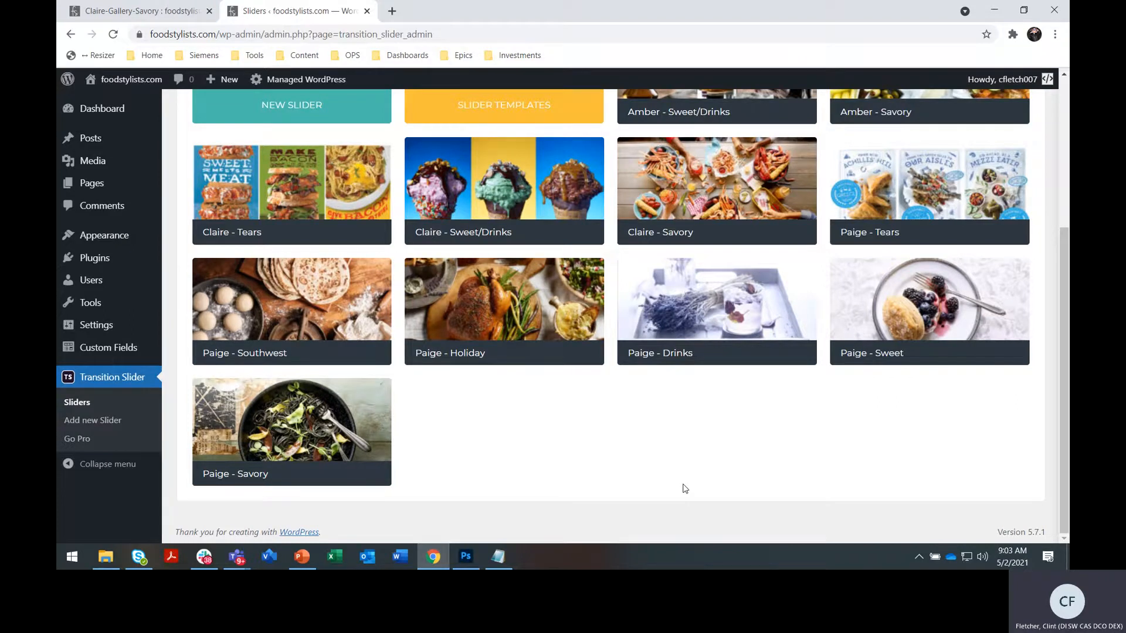
scroll(685, 488, up, 1)
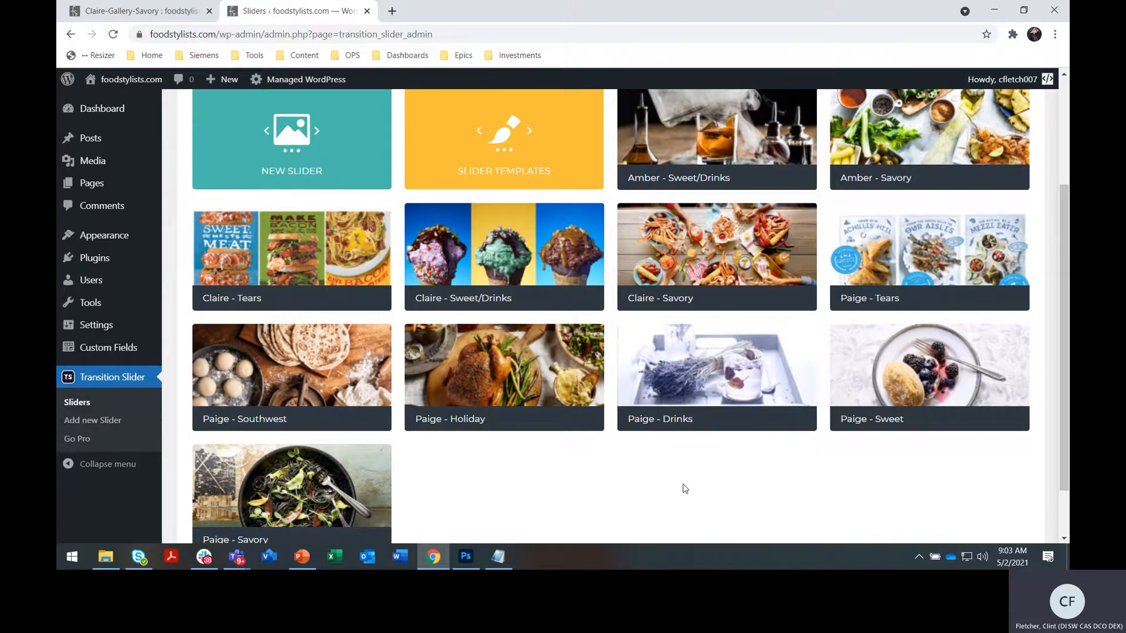
scroll(708, 481, up, 3)
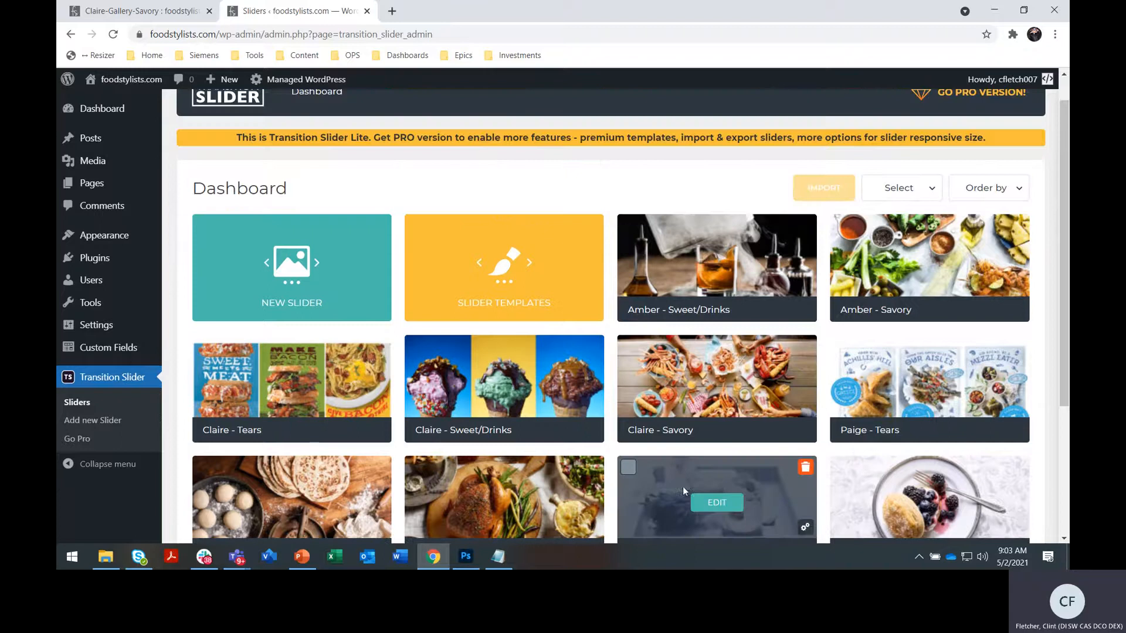
Step: Open the Claire - Savory slider for editing from the Transition Slider dashboard
mouse_move(735, 389)
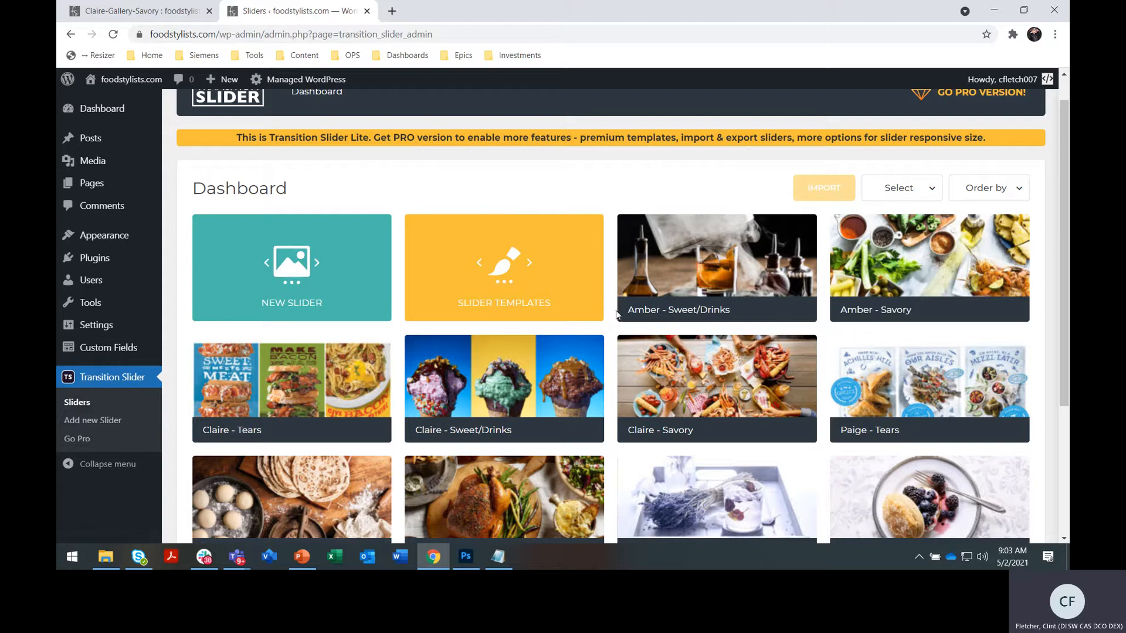
mouse_move(712, 275)
mouse_move(541, 377)
mouse_move(677, 384)
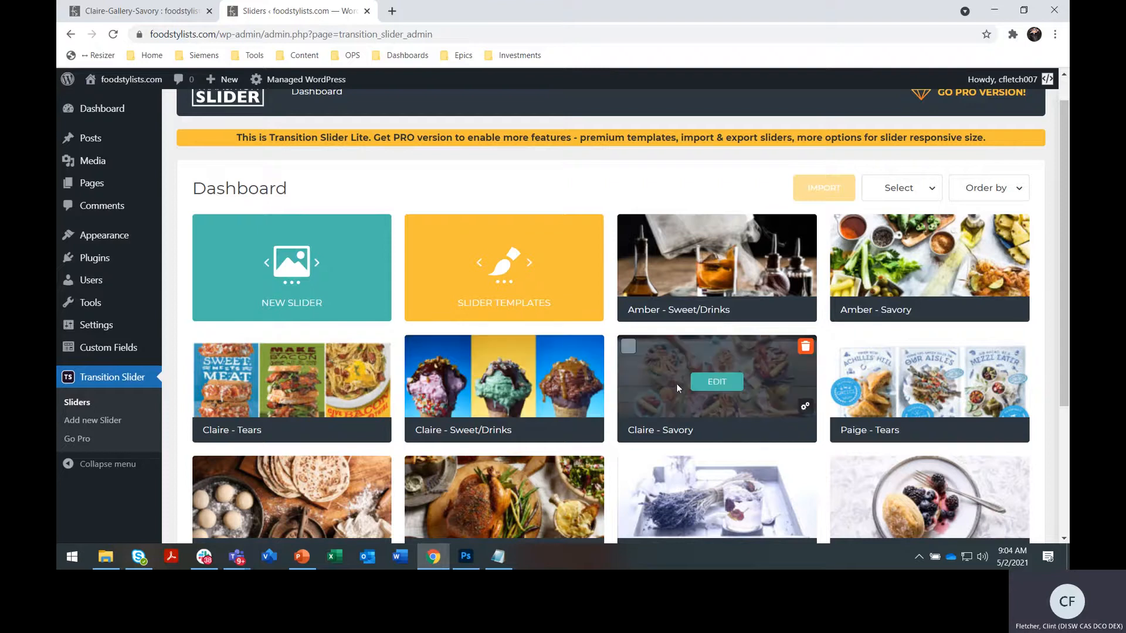
click(720, 381)
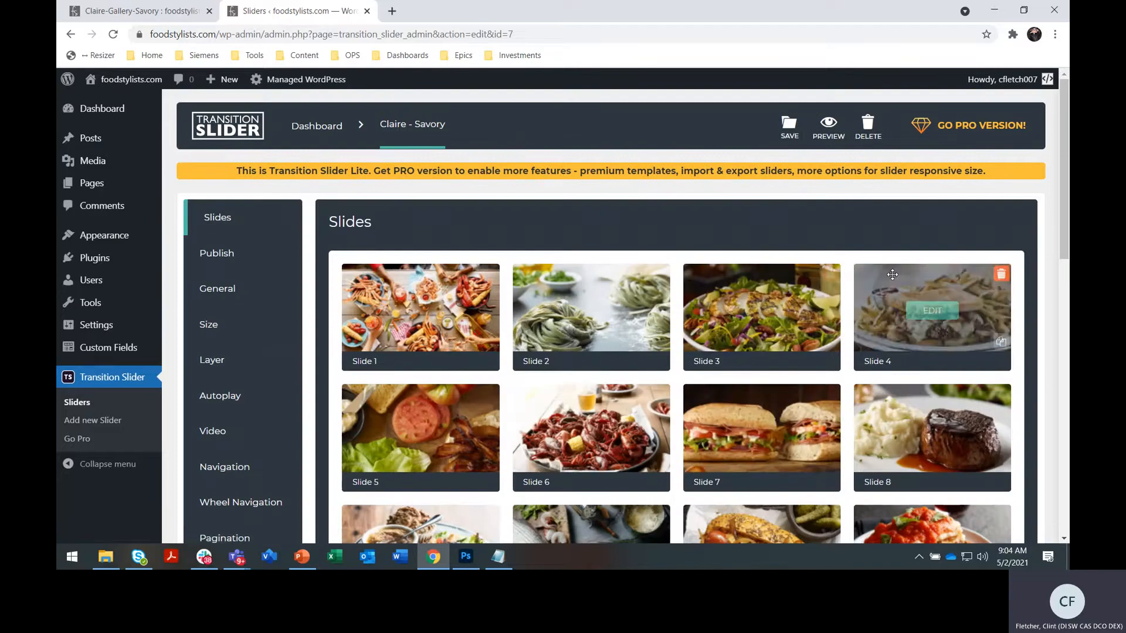
Step: Look through the slides of the Claire - Savory slider and compare their order with the first three images on the reloaded live gallery page
drag(1064, 229, 1064, 270)
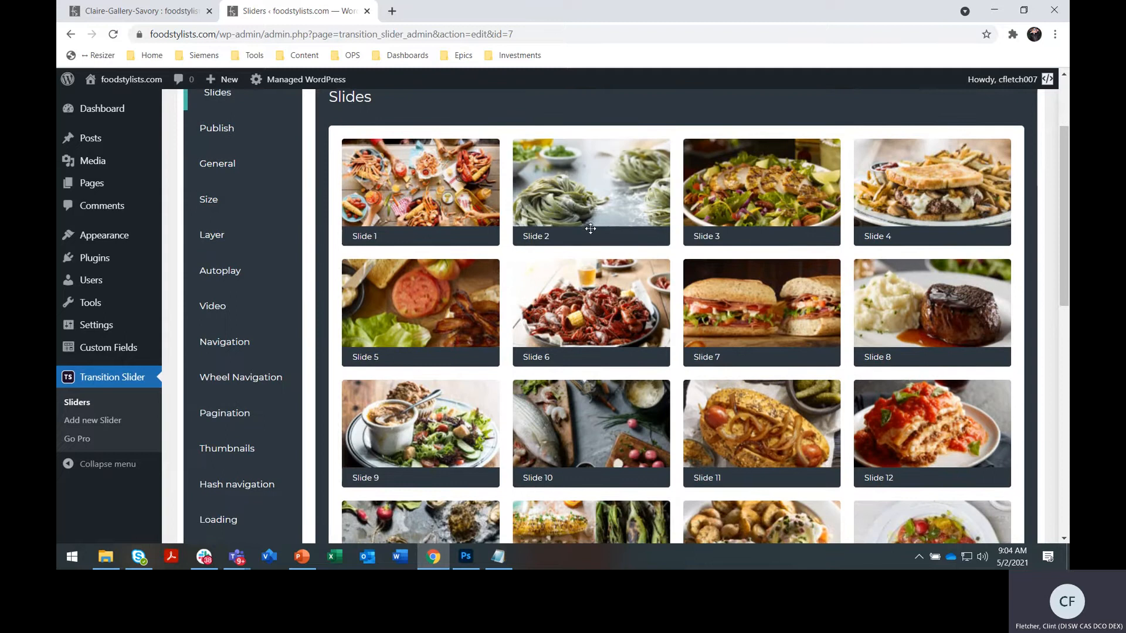
scroll(674, 290, down, 10)
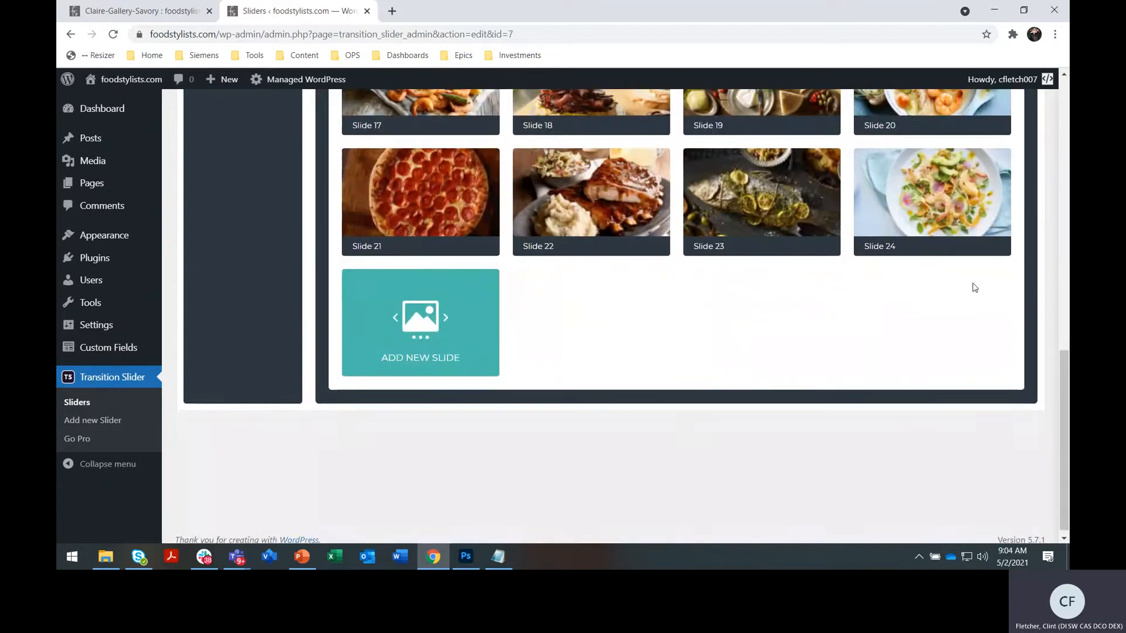
drag(1060, 391, 1037, 162)
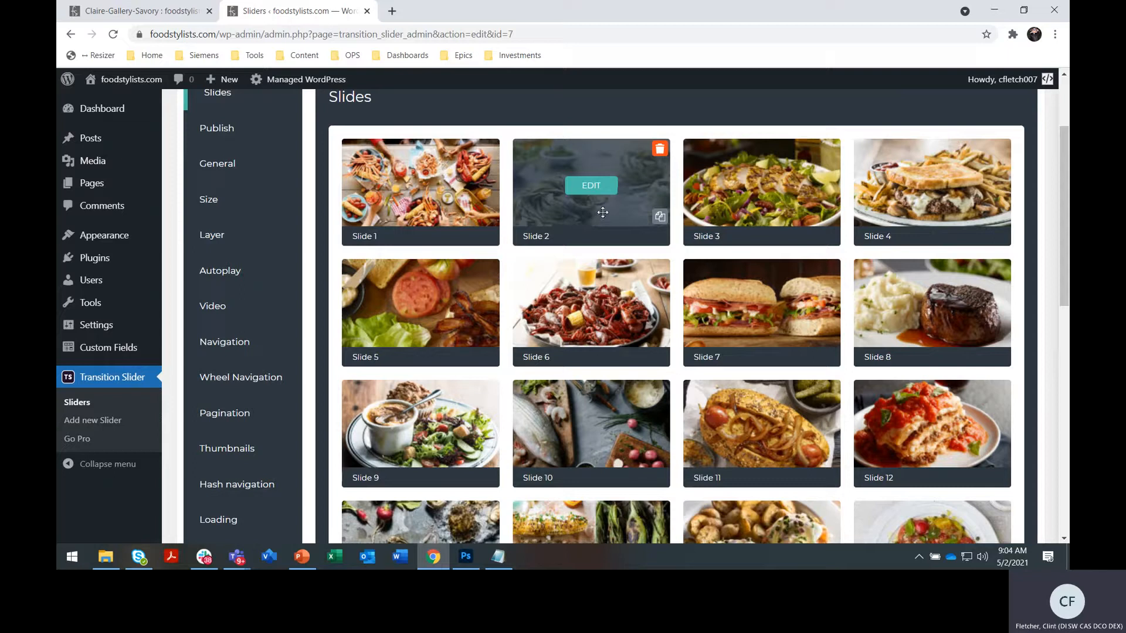
click(116, 14)
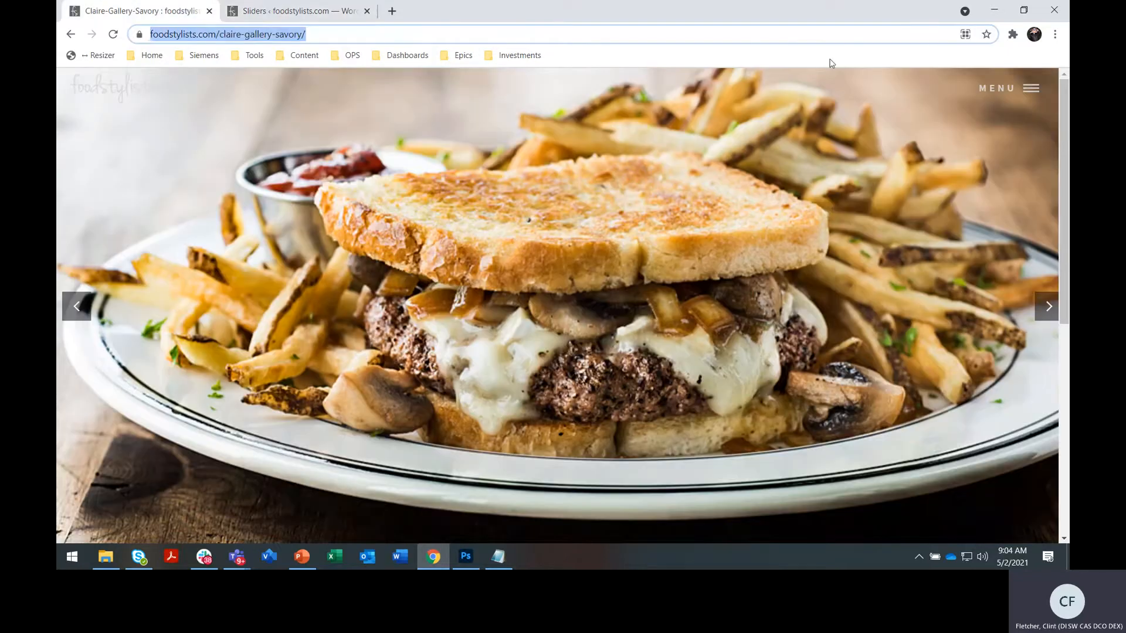
click(113, 34)
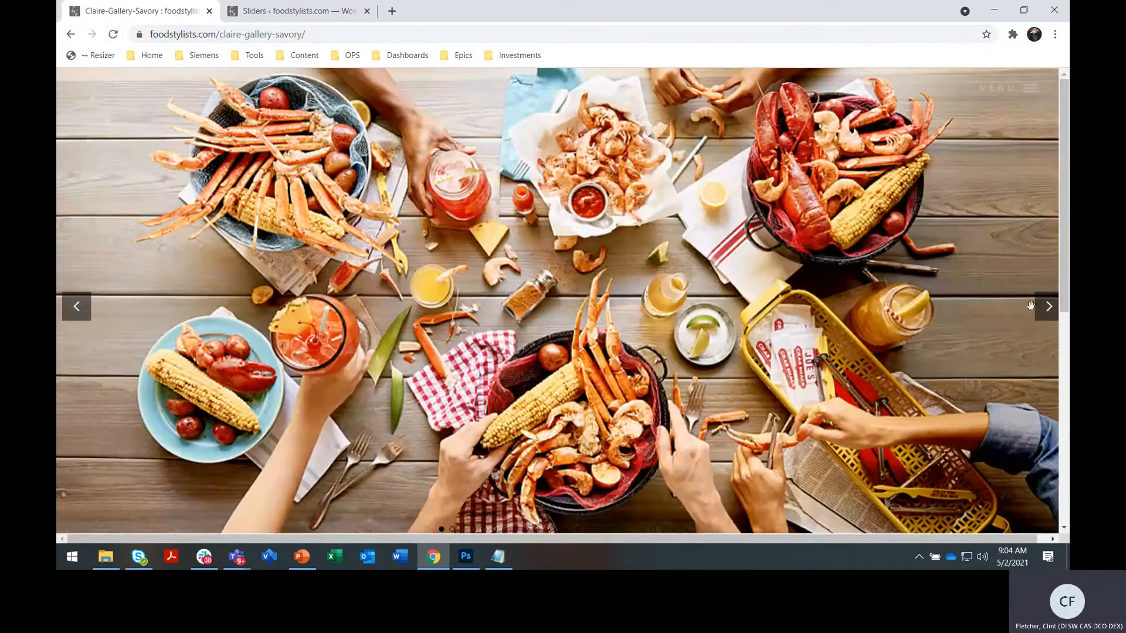
click(1046, 307)
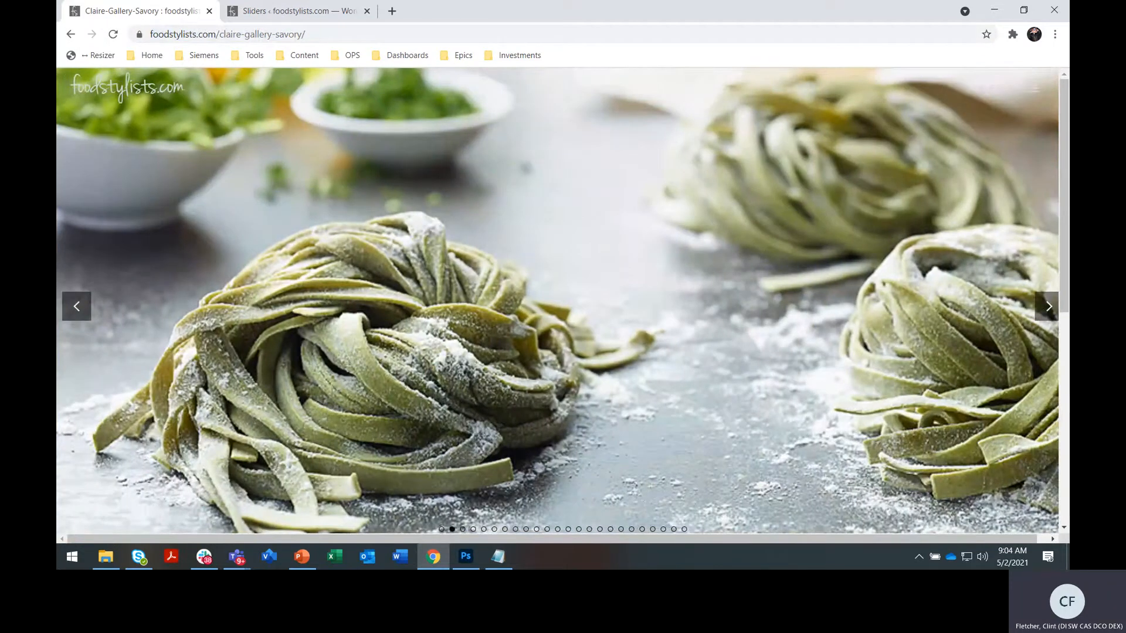
click(1043, 315)
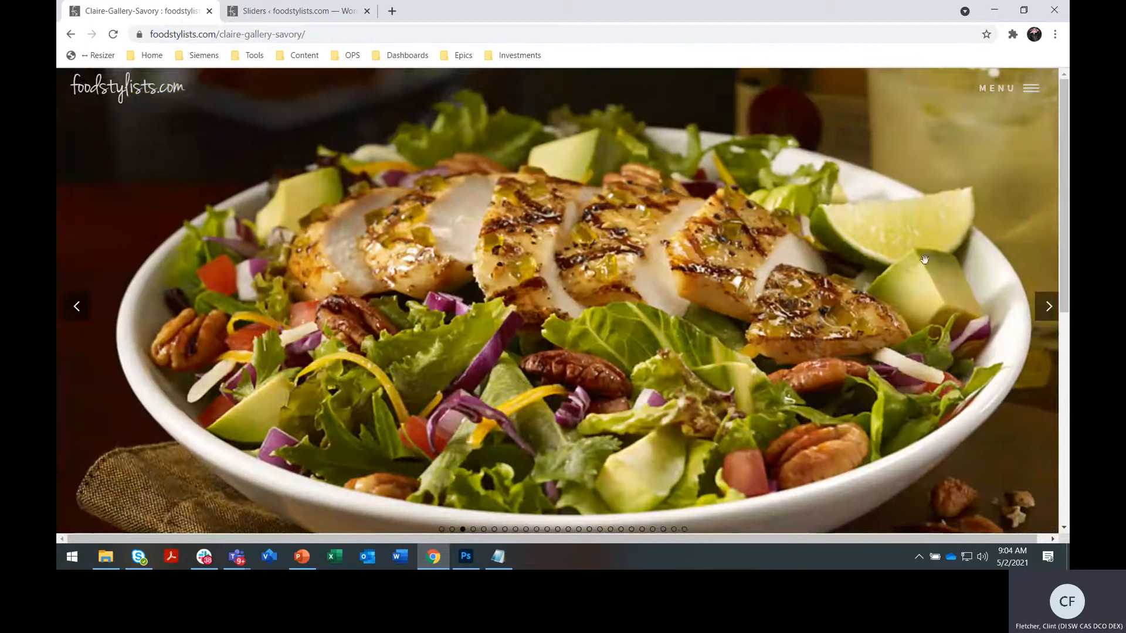
Step: Move Slide 2 ahead of Slide 1 in the Claire - Savory slider, save it, and check the order on the live gallery page
click(267, 3)
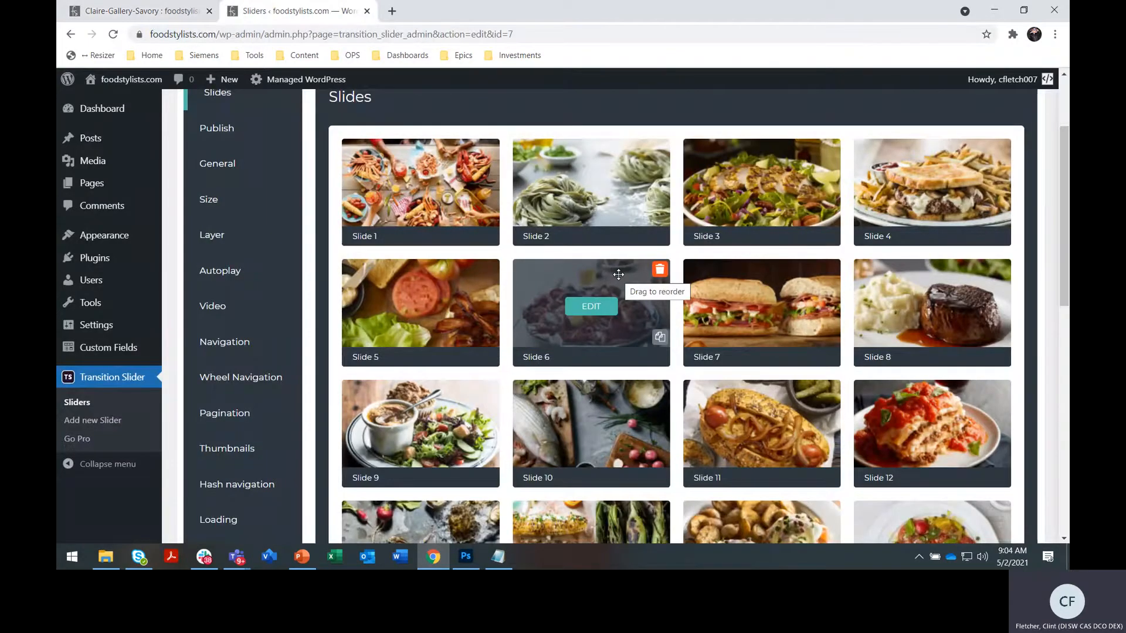
scroll(726, 345, up, 2)
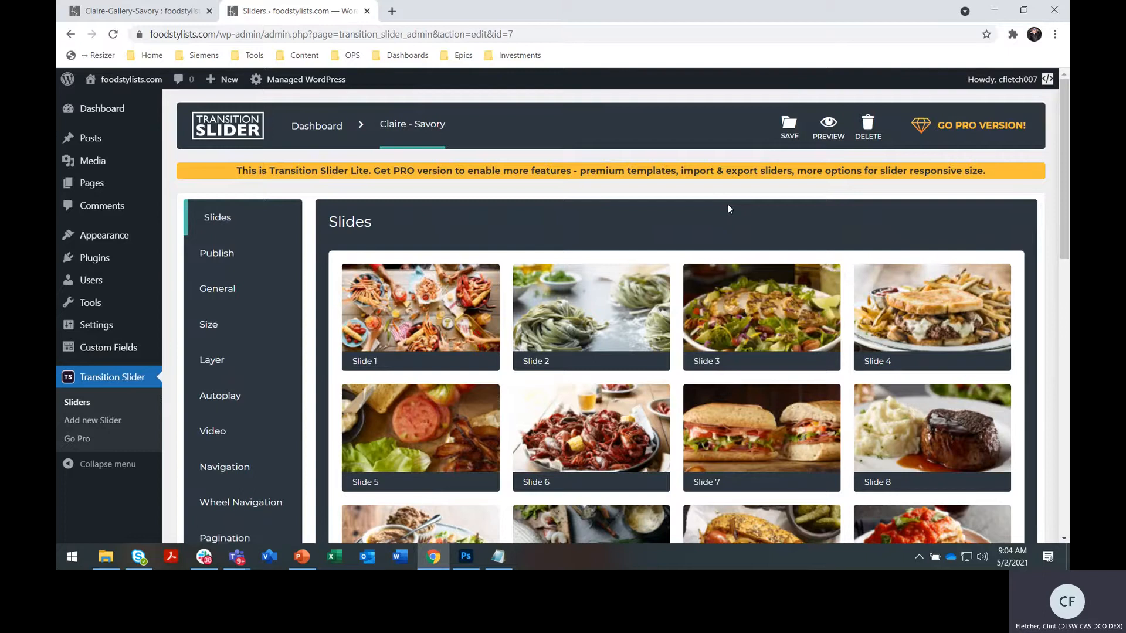
scroll(712, 217, down, 1)
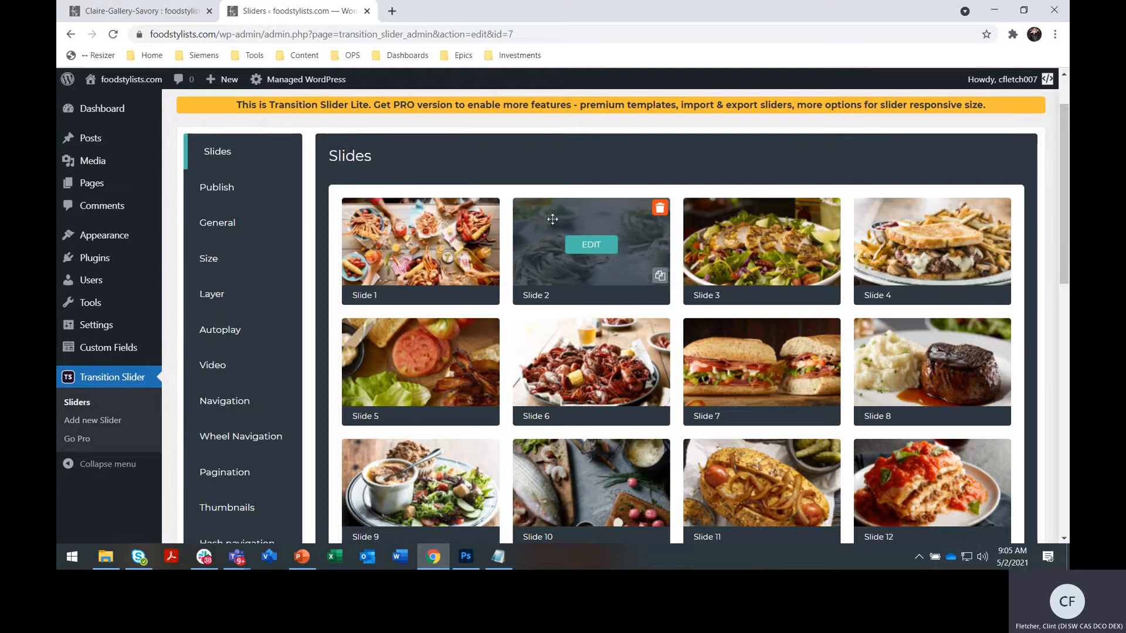
drag(578, 218, 396, 218)
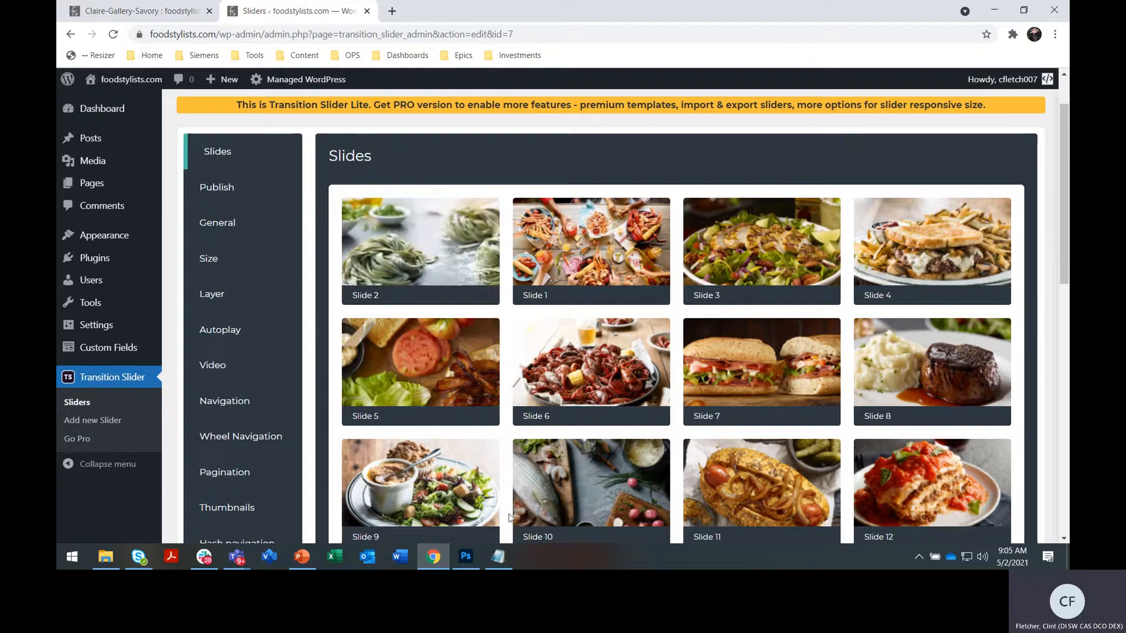
scroll(608, 503, up, 2)
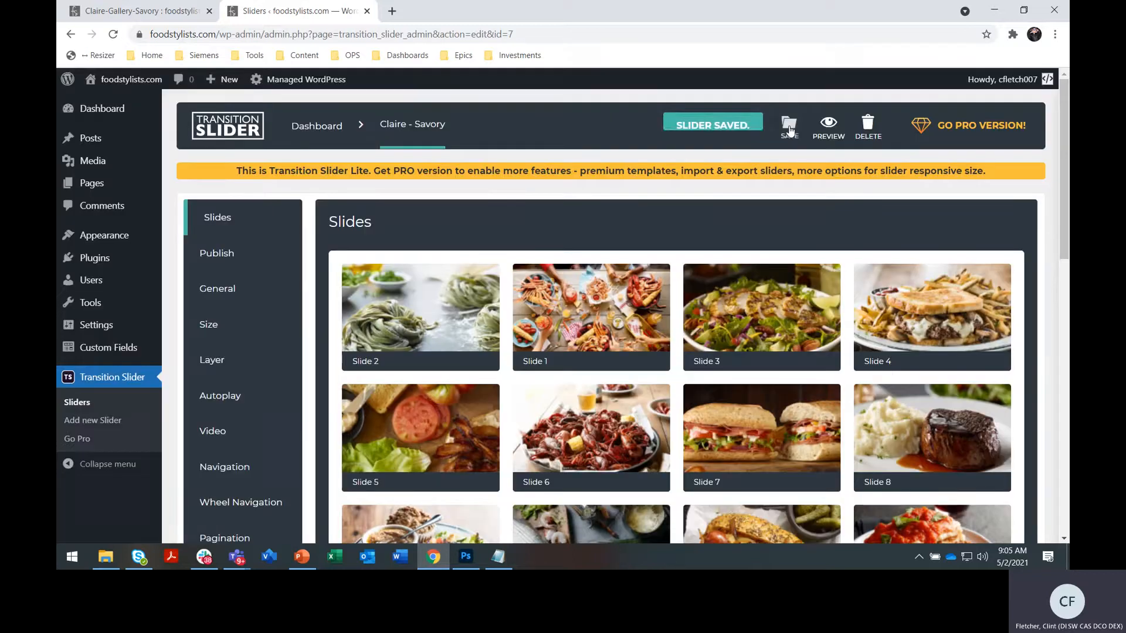
click(130, 19)
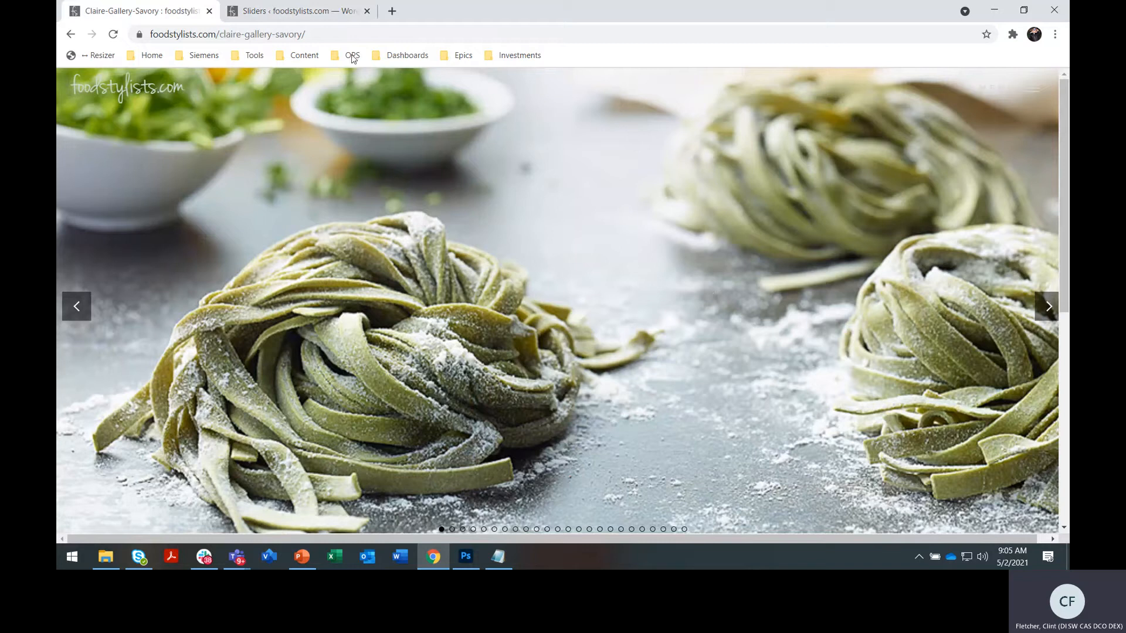
Step: Move Slide 1 back to the first place in the Claire - Savory slider and save the slider
click(330, 15)
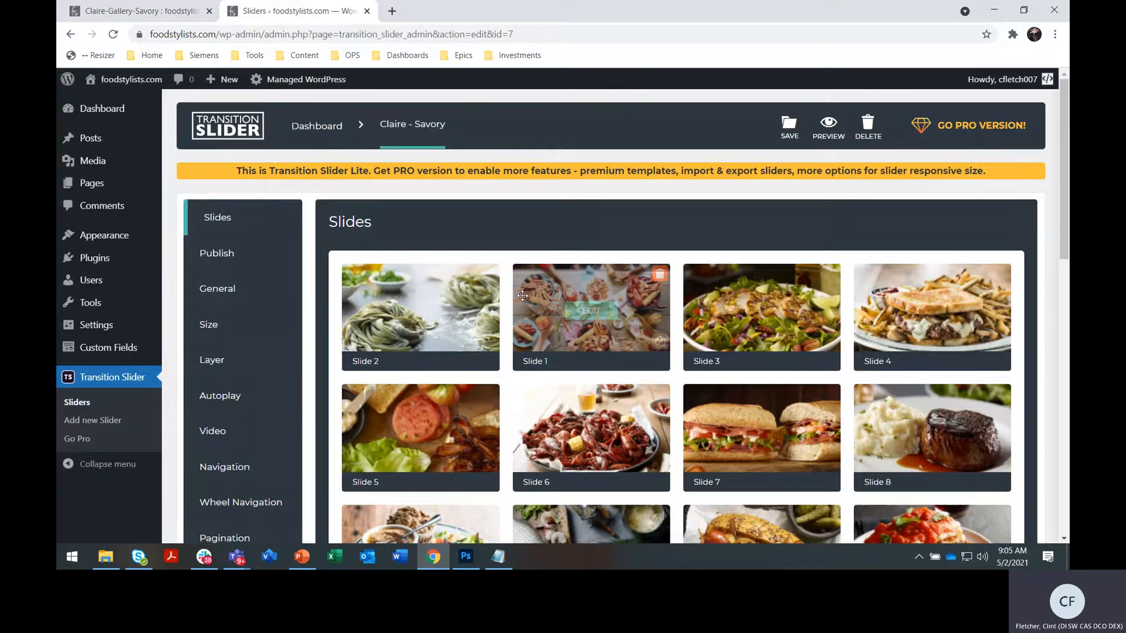
drag(488, 362, 589, 340)
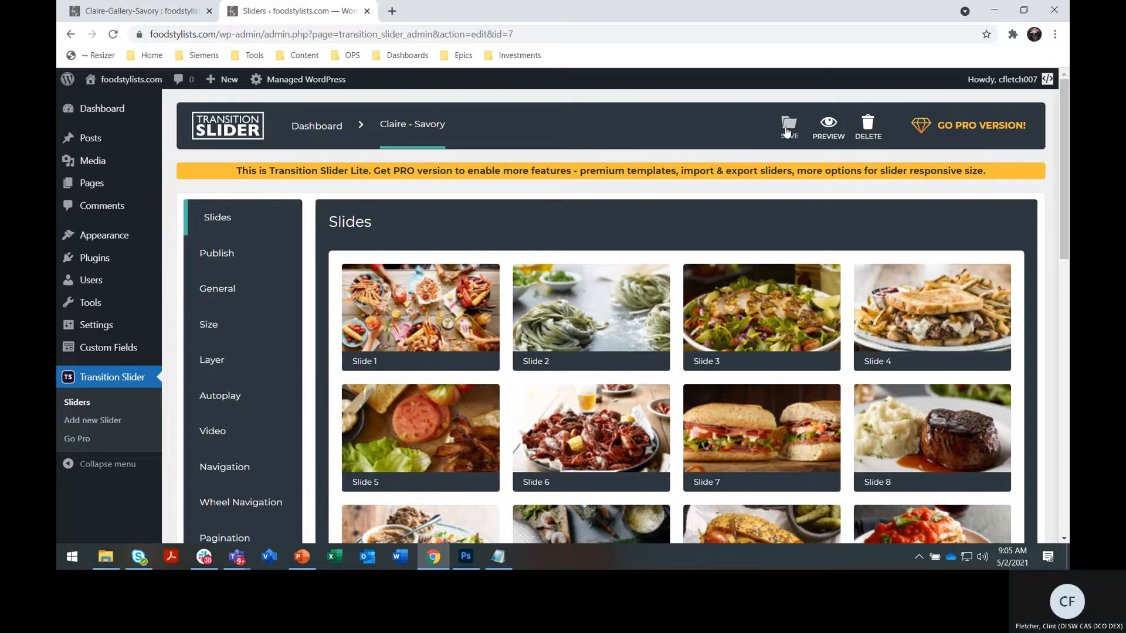
click(786, 130)
Step: Reload the live Claire-Gallery-Savory page and check the restored order, including one of the last slides in the sequence
click(164, 18)
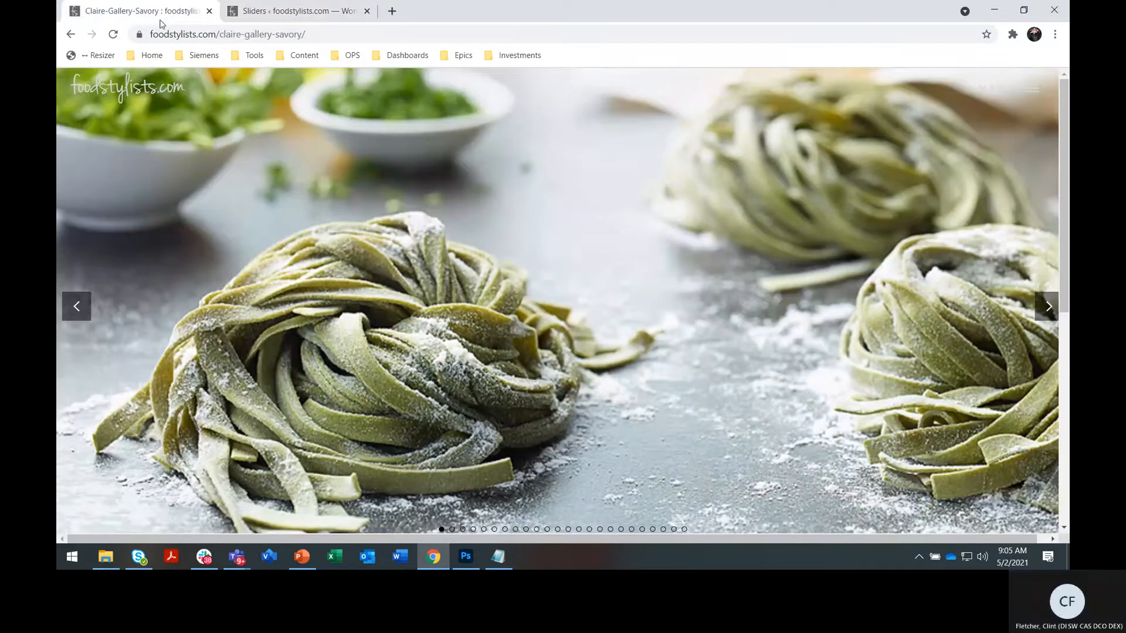
click(113, 34)
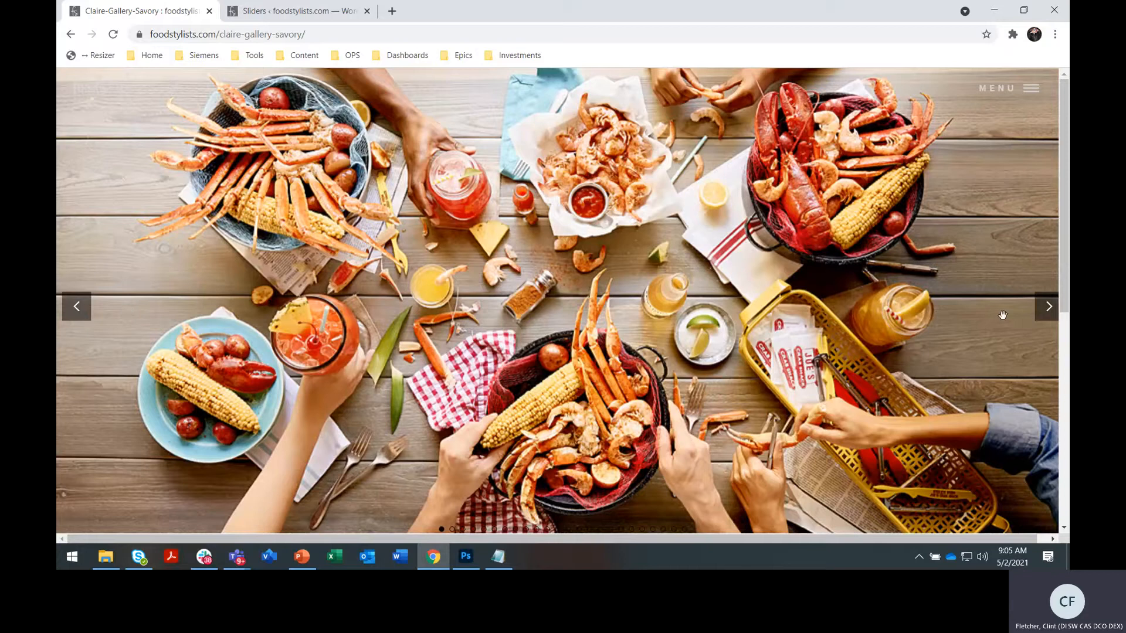
click(1046, 313)
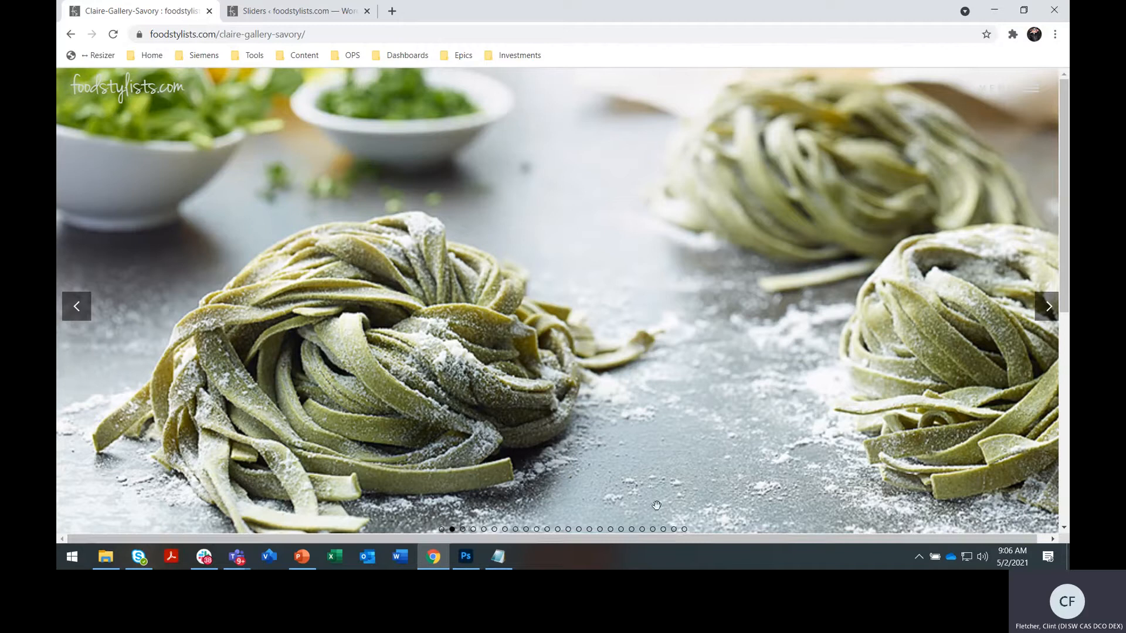
click(632, 532)
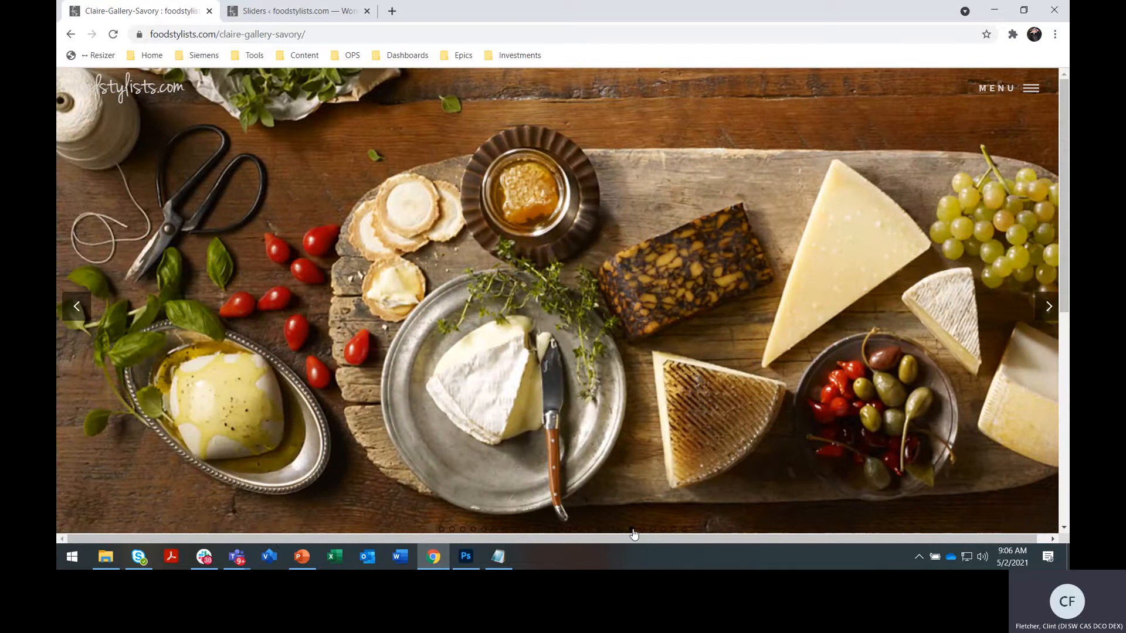
Step: Start adding a new slide after Slide 24 of the Claire - Savory slider, using the Media Library as the image source
click(293, 10)
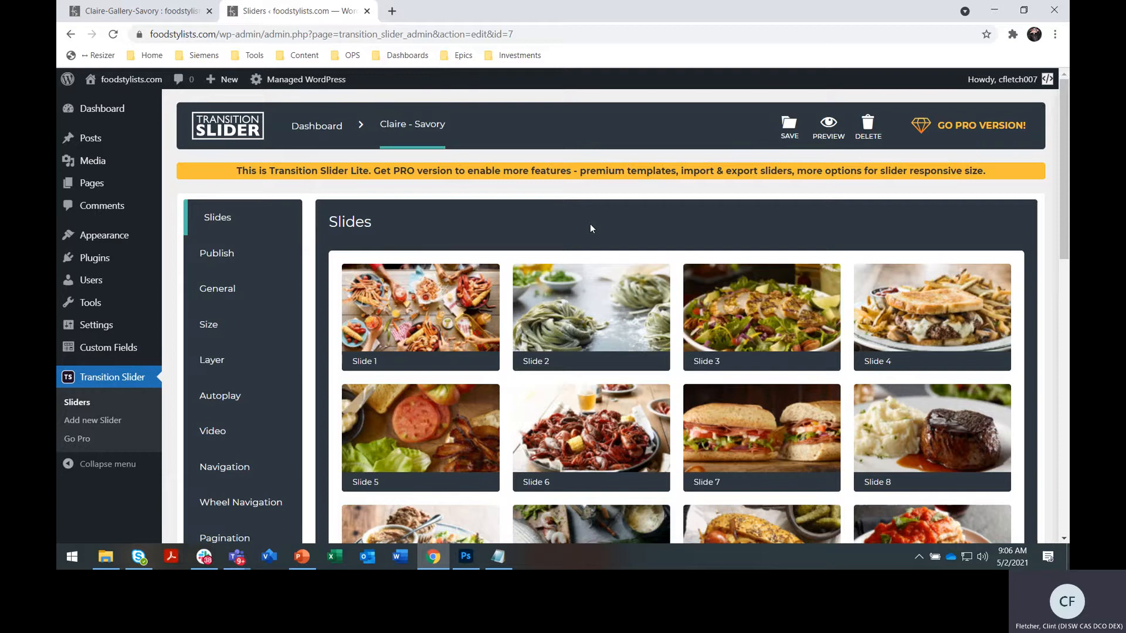
scroll(713, 351, down, 2)
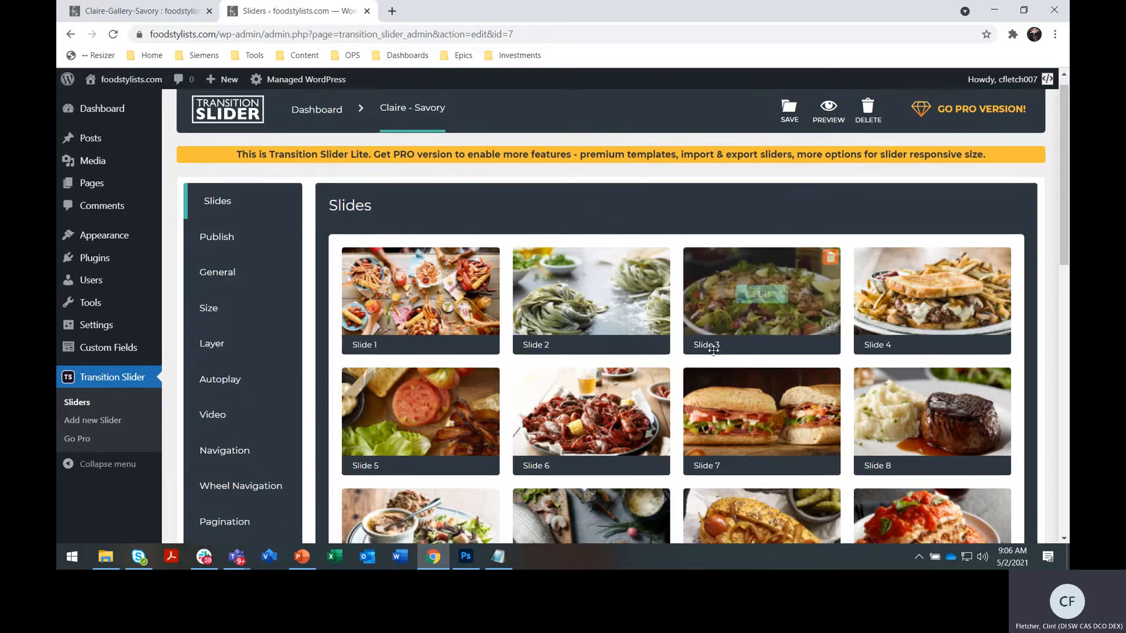
scroll(713, 350, up, 2)
scroll(713, 351, down, 6)
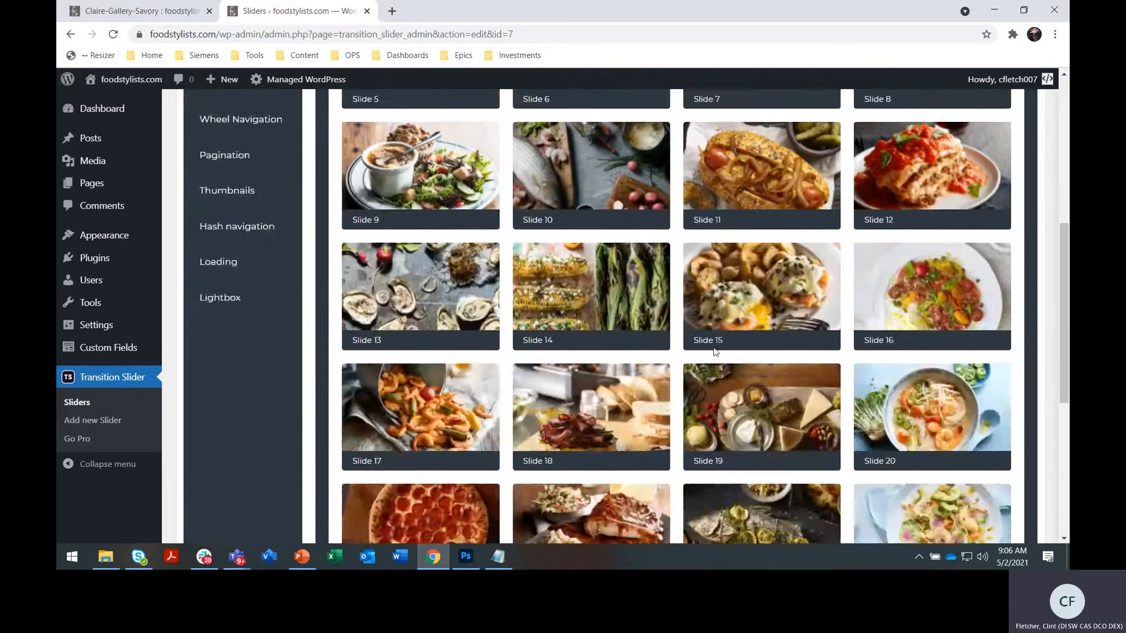
scroll(714, 351, up, 3)
scroll(713, 351, down, 7)
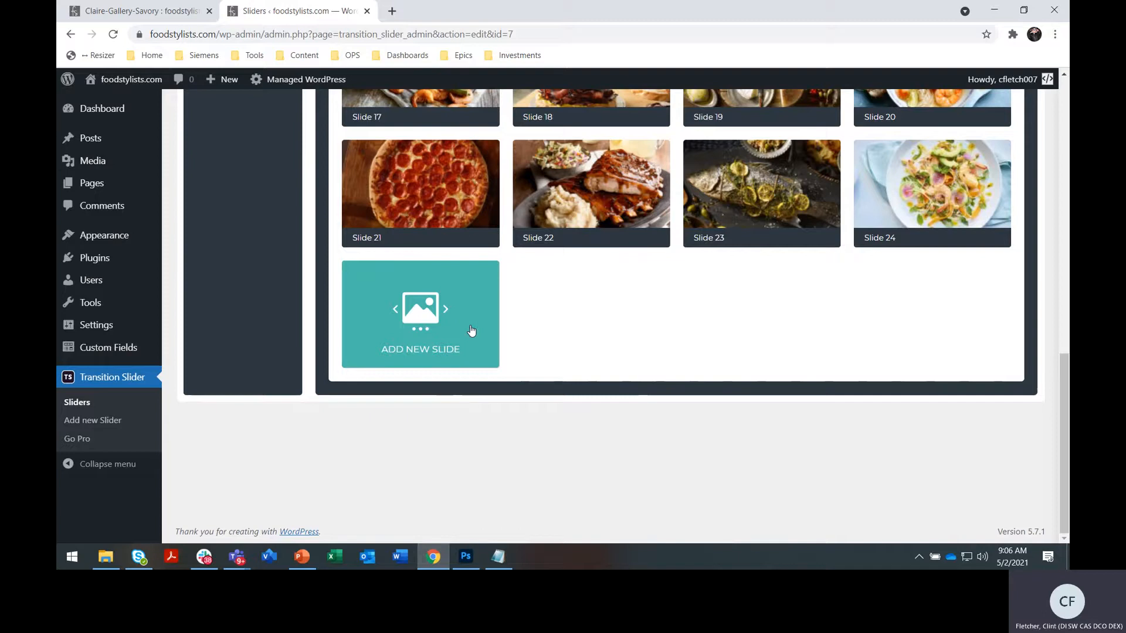
click(433, 312)
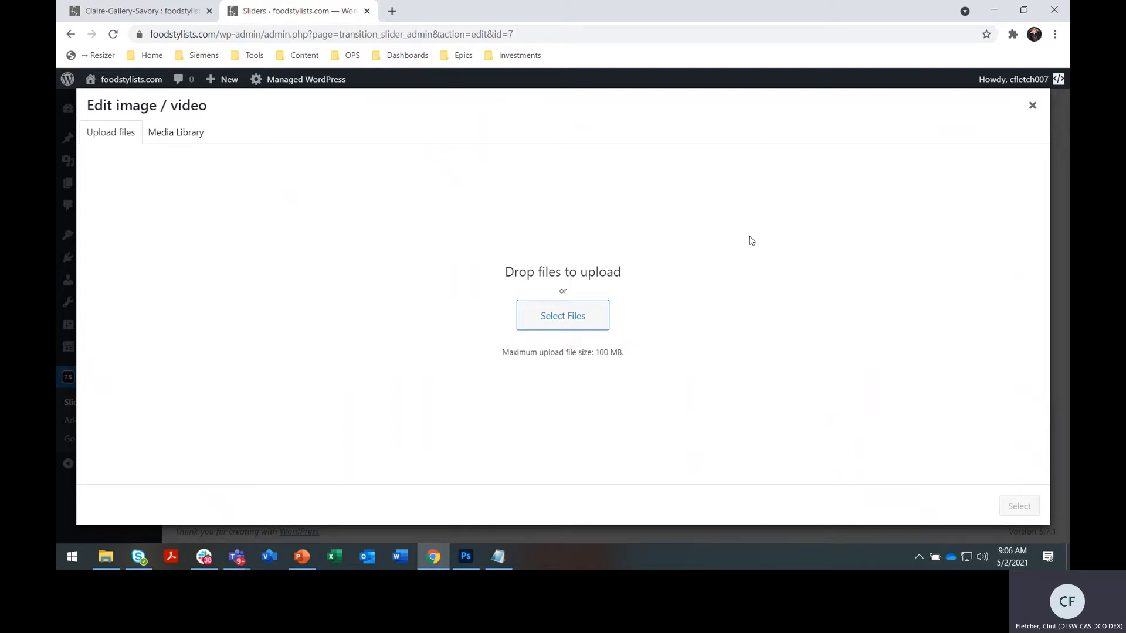
click(1033, 110)
click(414, 319)
click(193, 136)
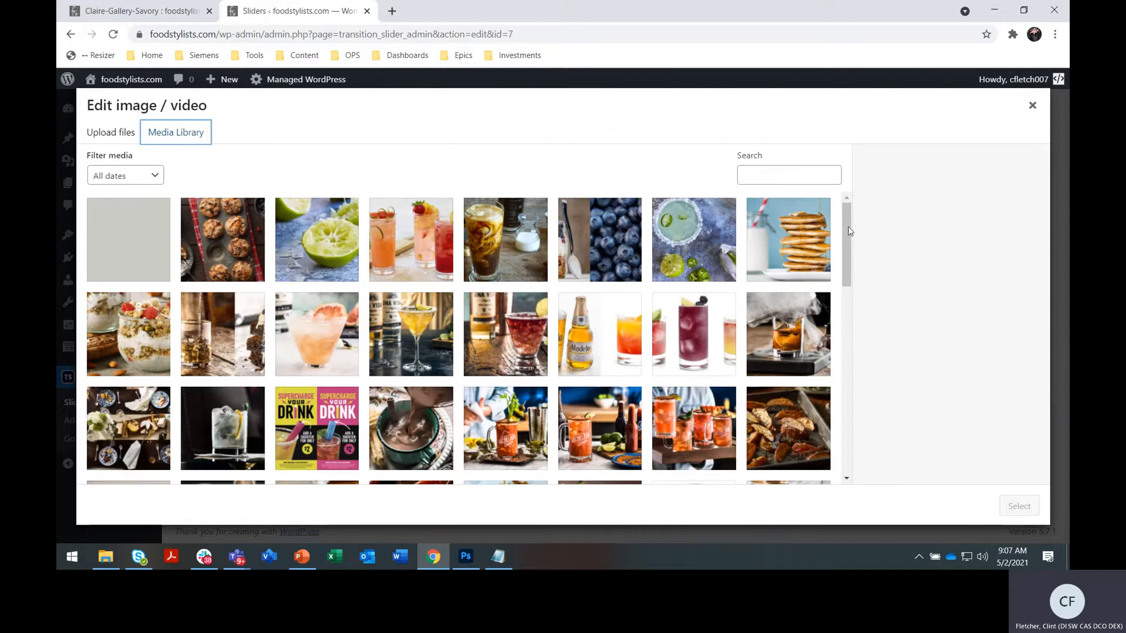
Step: Look through the whole Media Library, from the newest to the oldest images, to see which pictures are available for the new slide
drag(854, 234, 842, 320)
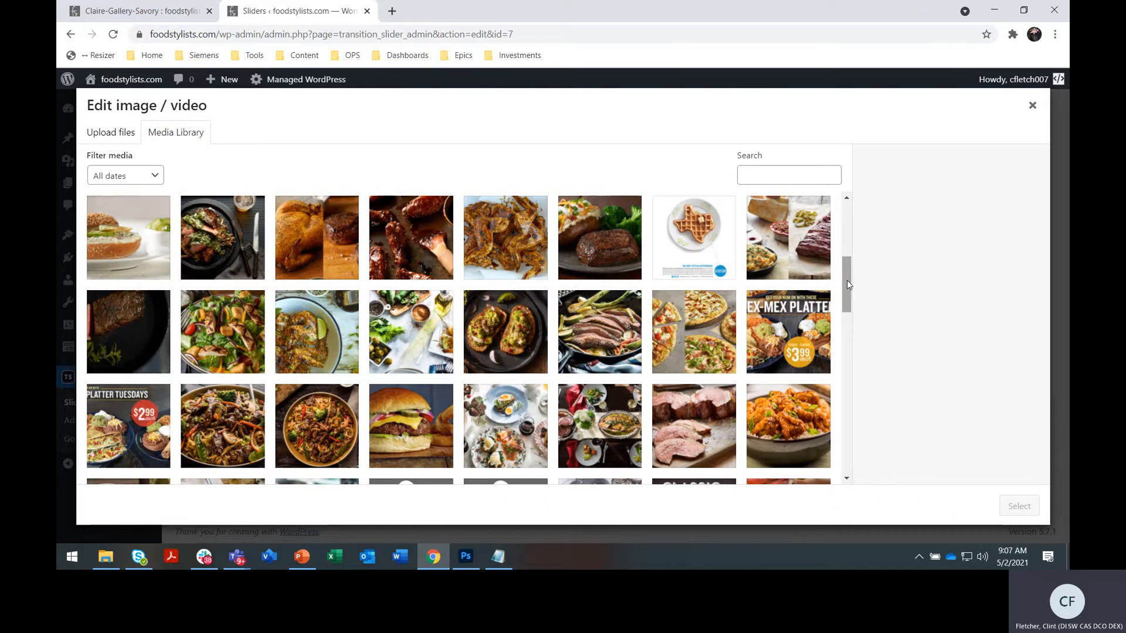
drag(847, 285, 847, 377)
scroll(845, 353, down, 10)
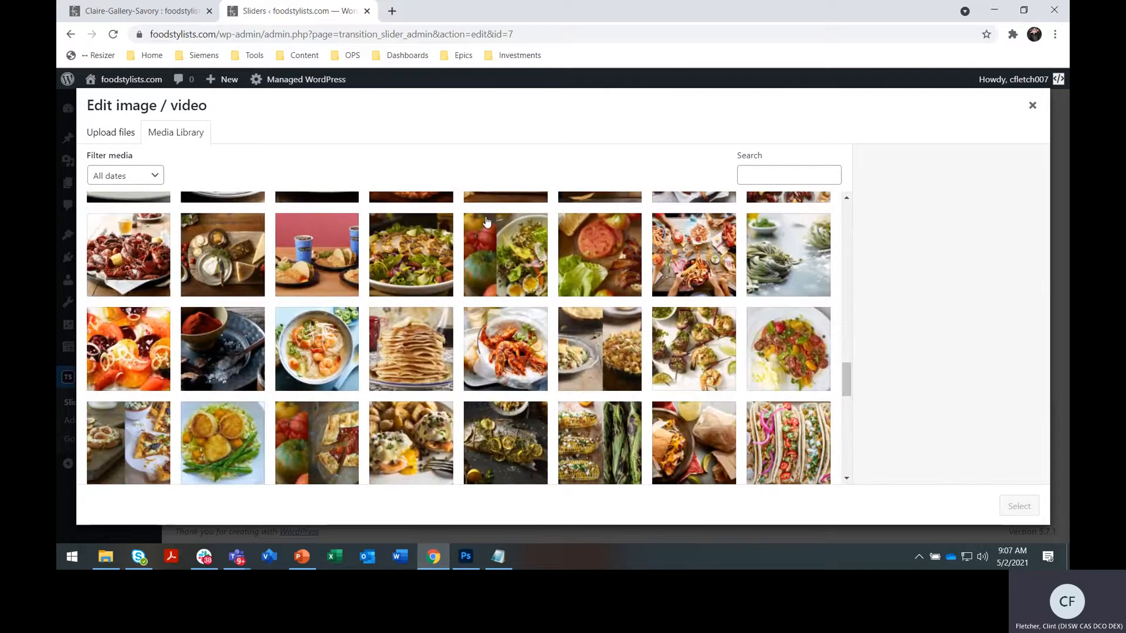
scroll(843, 373, down, 8)
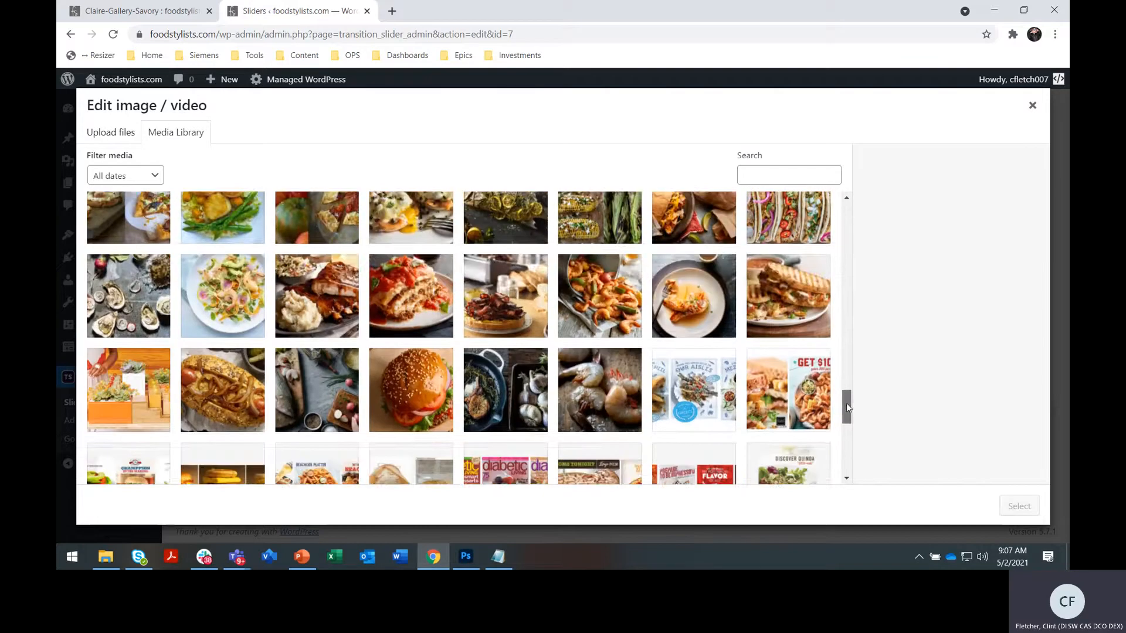
drag(842, 385, 843, 474)
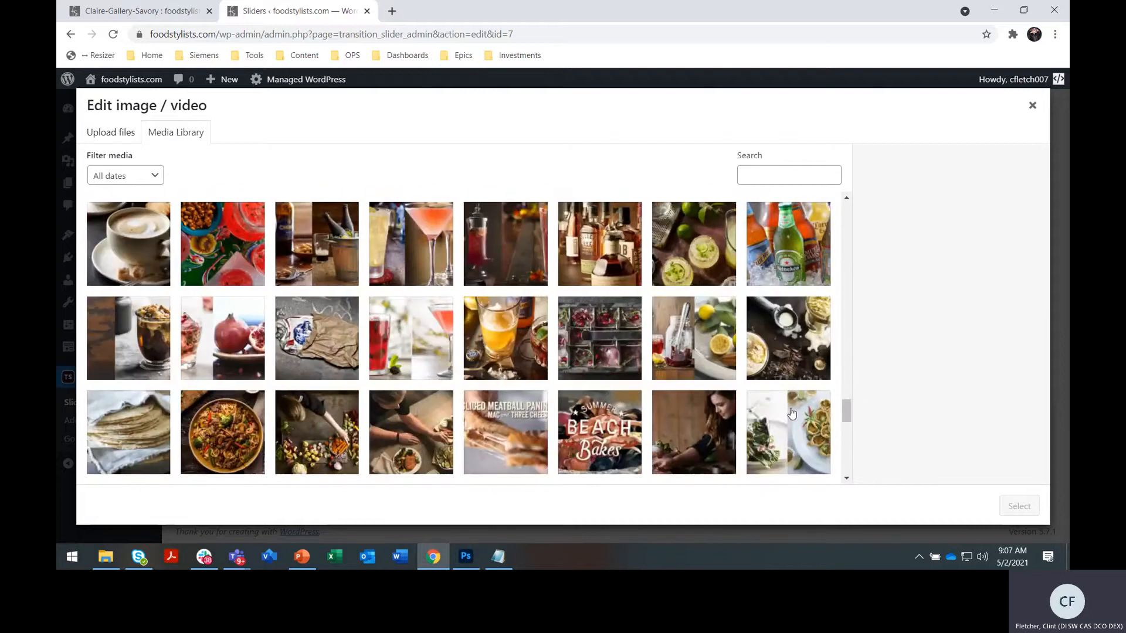
mouse_move(845, 421)
mouse_down()
mouse_move(848, 437)
mouse_move(847, 426)
mouse_up()
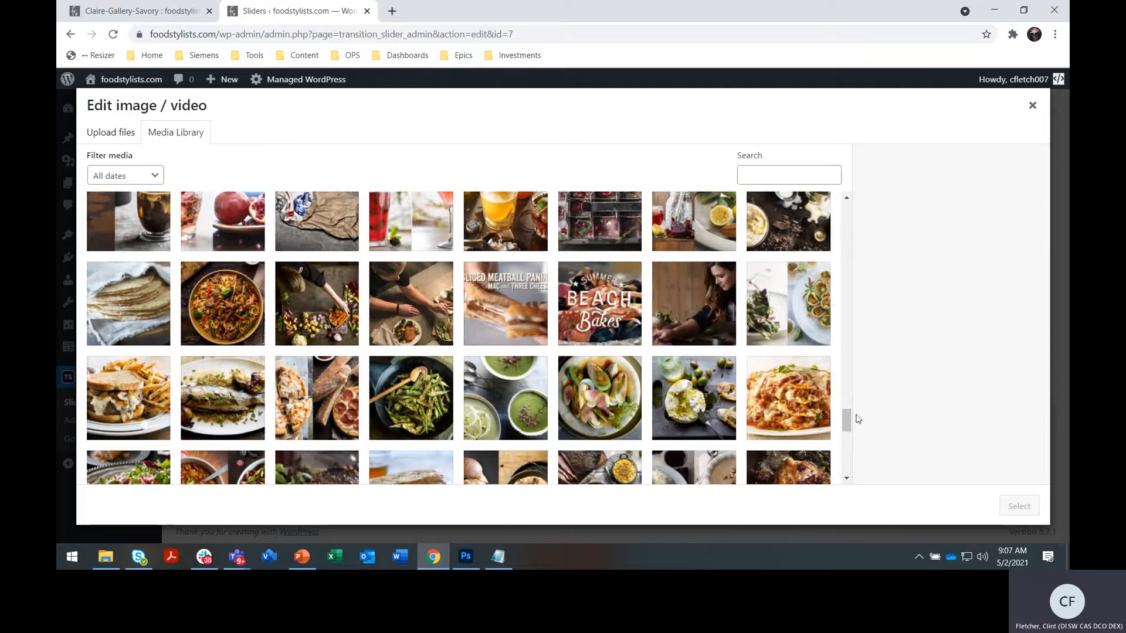
drag(847, 420, 847, 463)
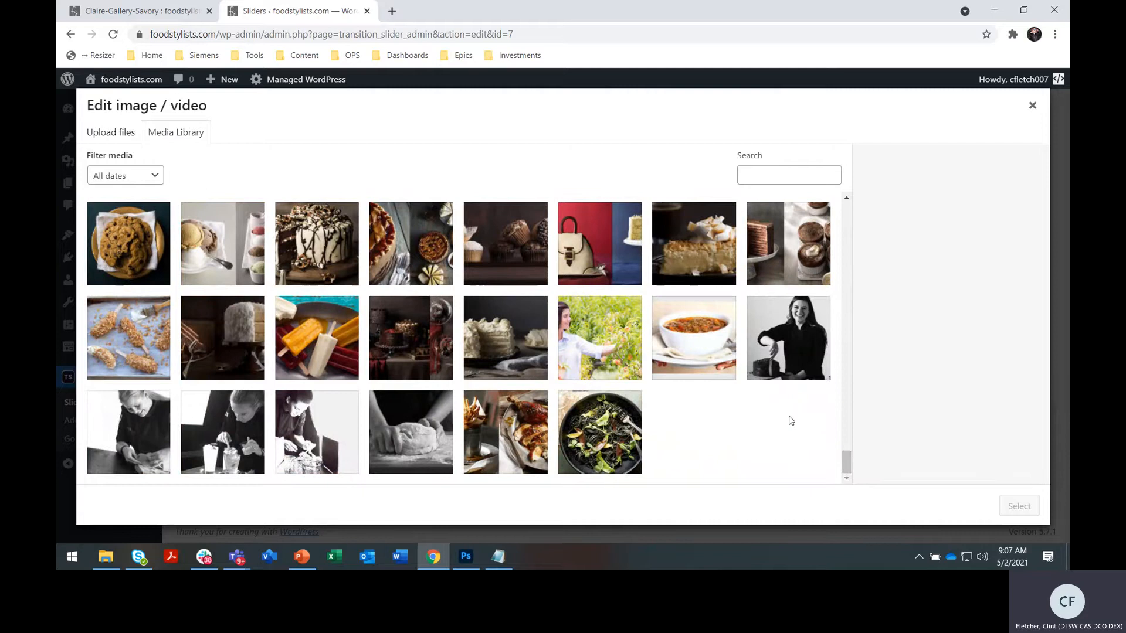
drag(847, 458, 846, 208)
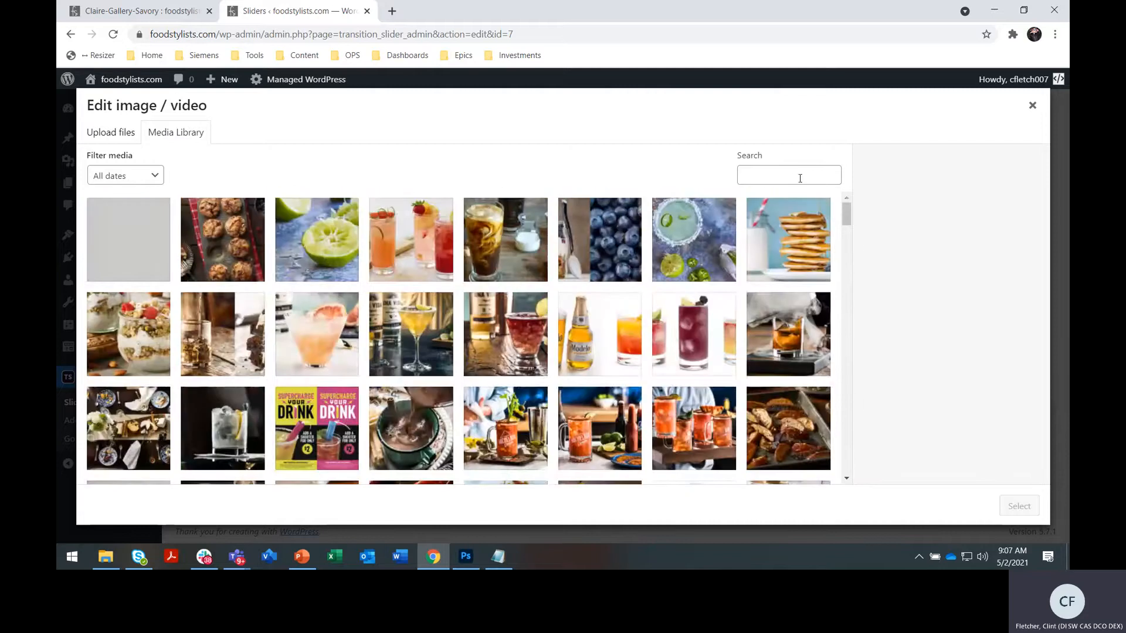
click(99, 134)
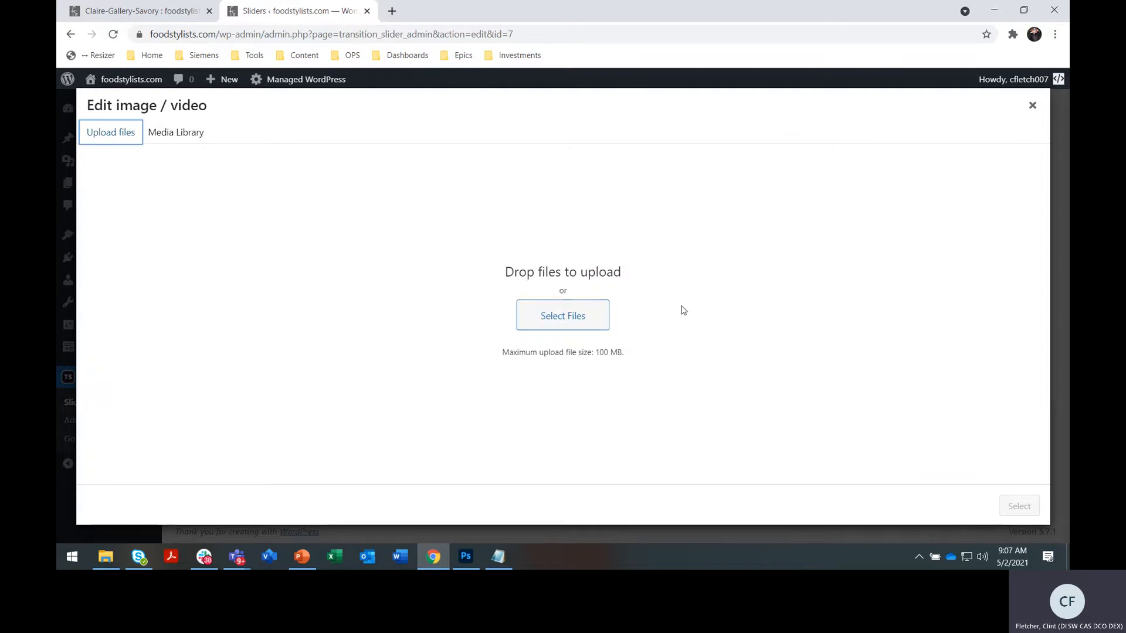
click(577, 327)
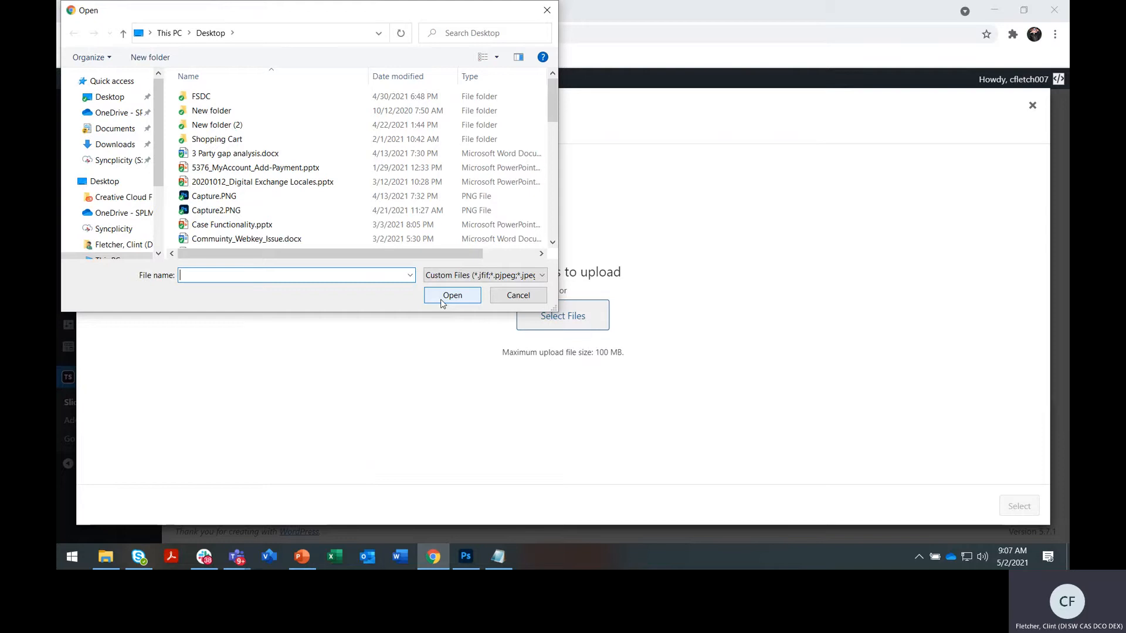
click(518, 295)
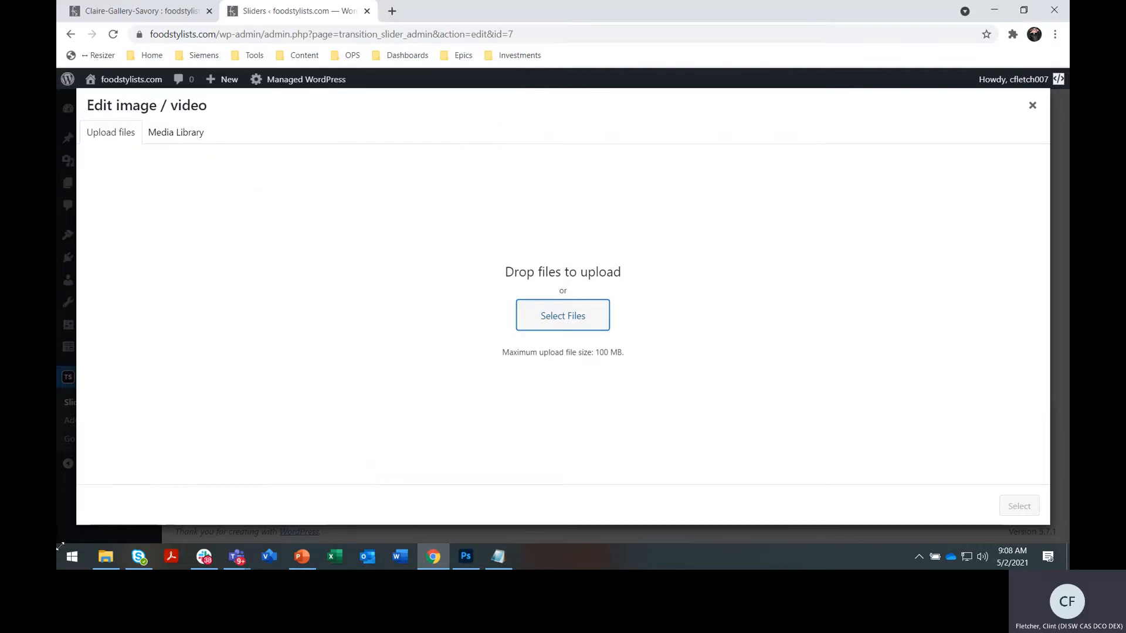
Step: Upload crab+cake_1.jpg to the Media Library by dropping it in from the FSDC desktop folder in File Explorer
click(105, 556)
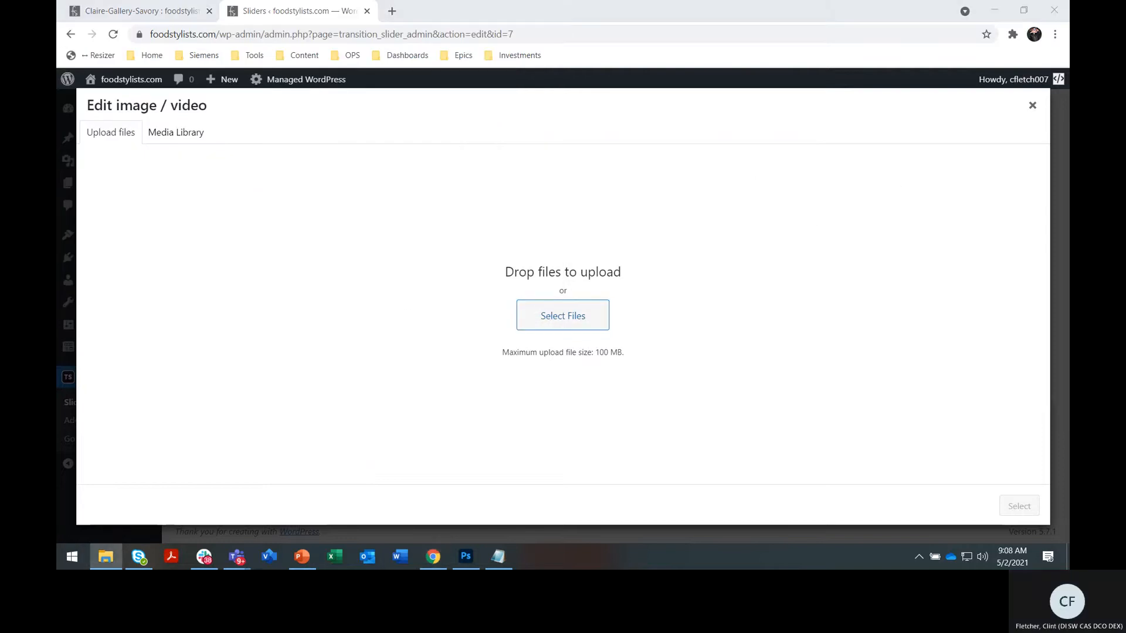
drag(754, 143, 1001, 130)
click(832, 236)
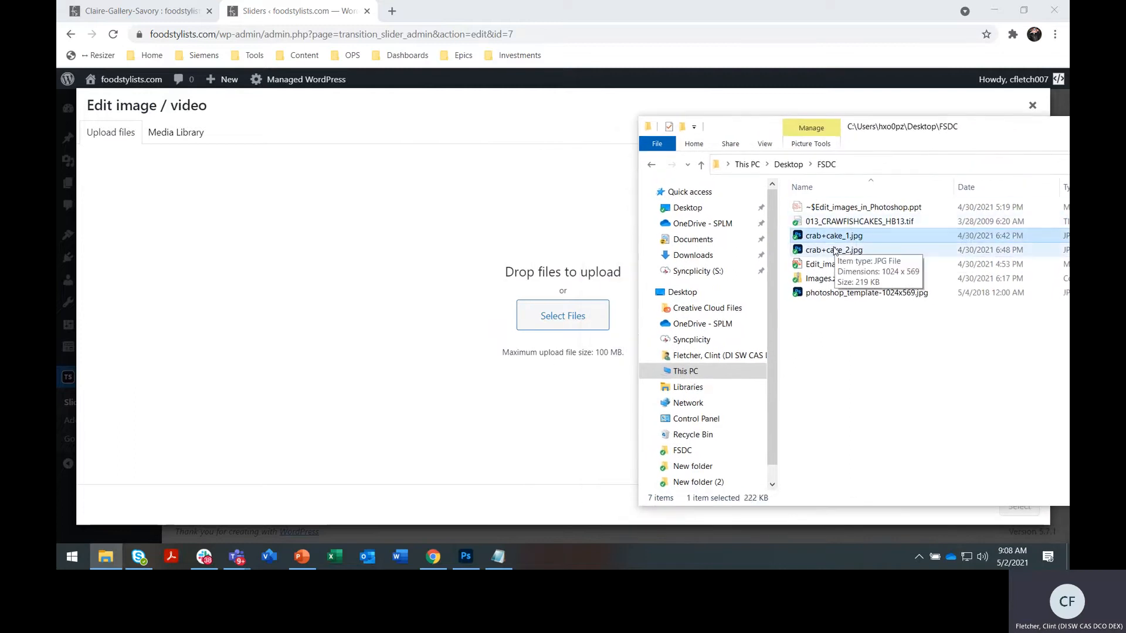
ctrl+click(835, 251)
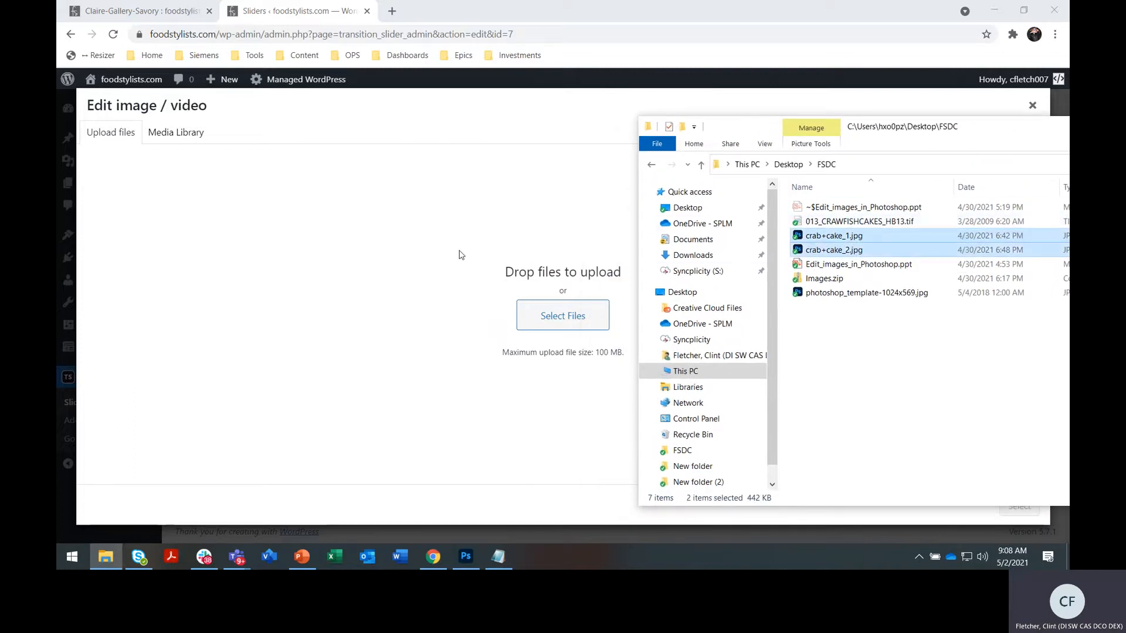
drag(1006, 137, 887, 135)
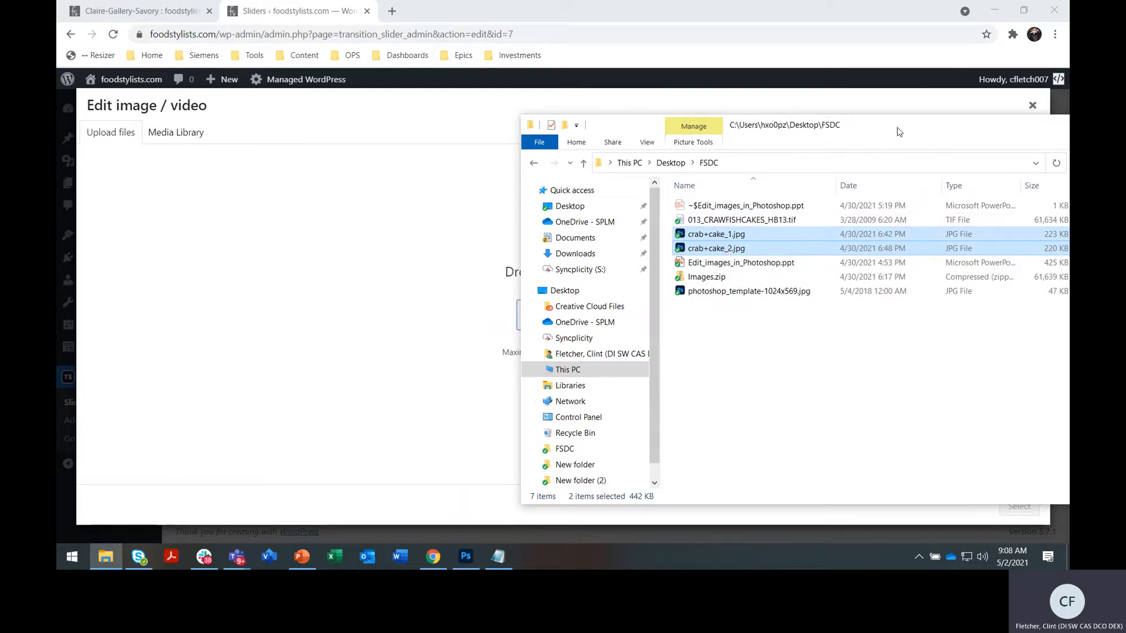
click(762, 314)
click(773, 238)
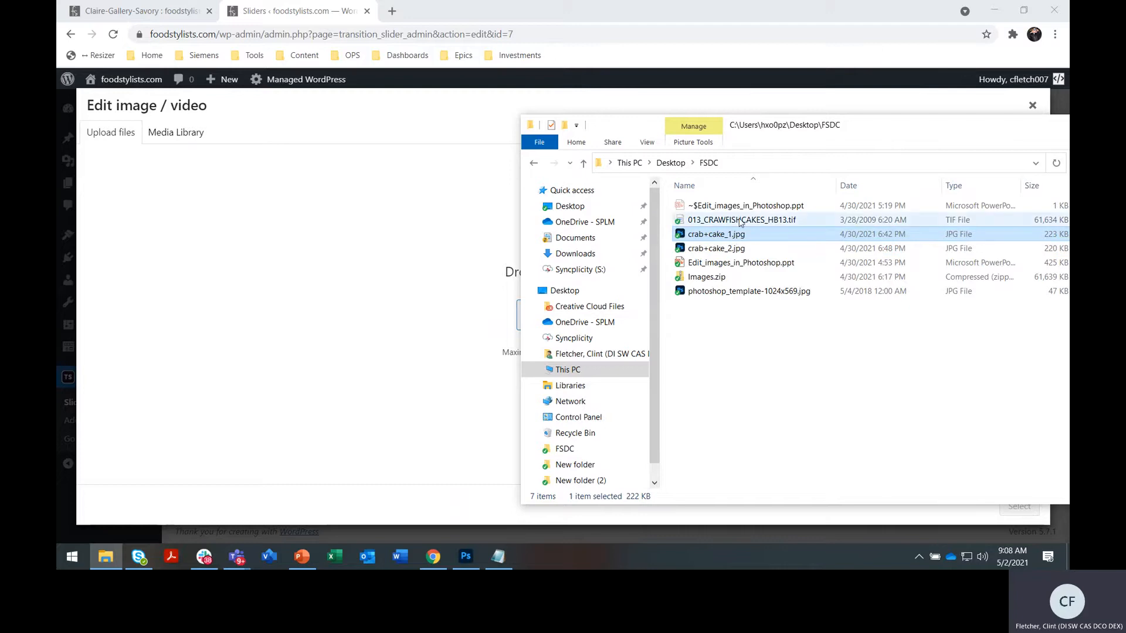
drag(679, 237, 354, 290)
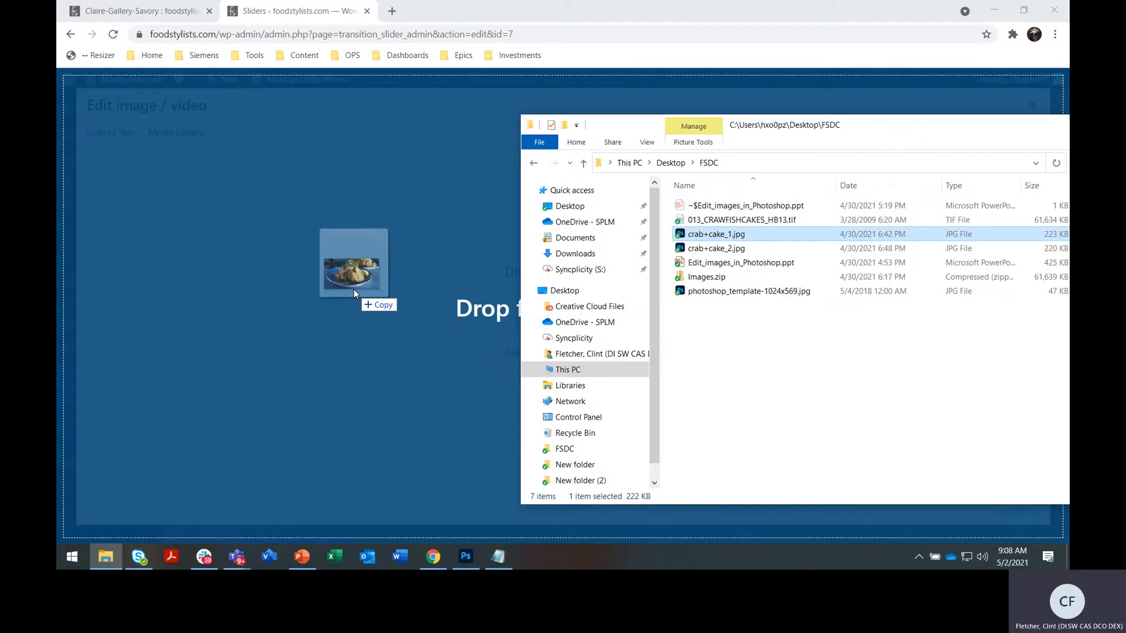
drag(353, 289, 355, 289)
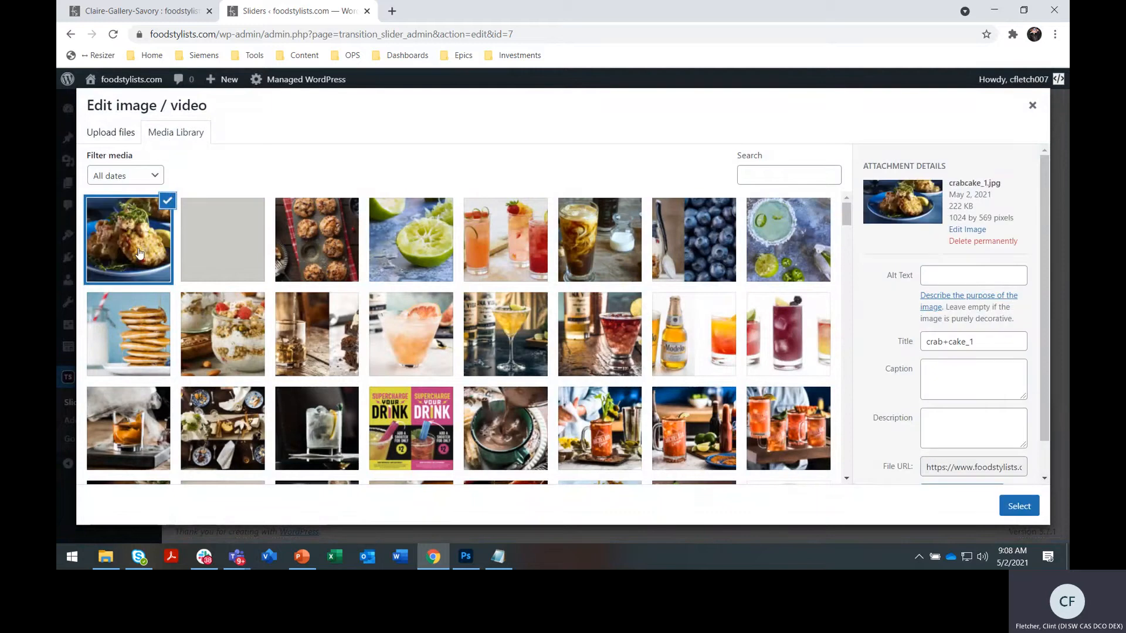
Step: Upload crab+cake_2.jpg from the FSDC desktop folder to the Media Library through the file chooser
click(111, 134)
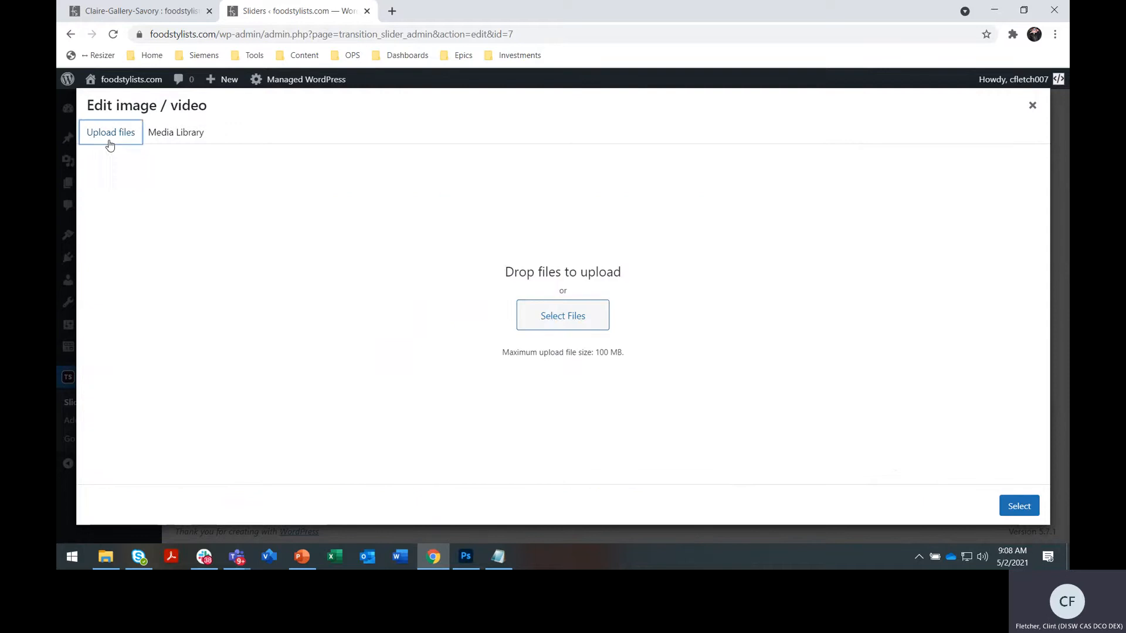
click(543, 319)
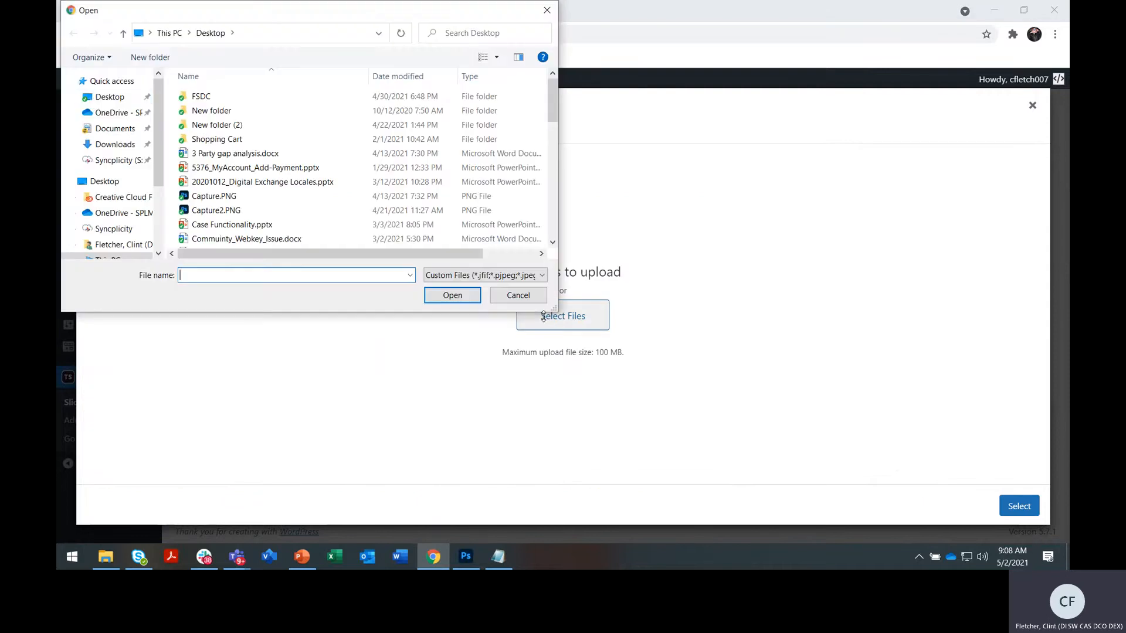
double_click(205, 102)
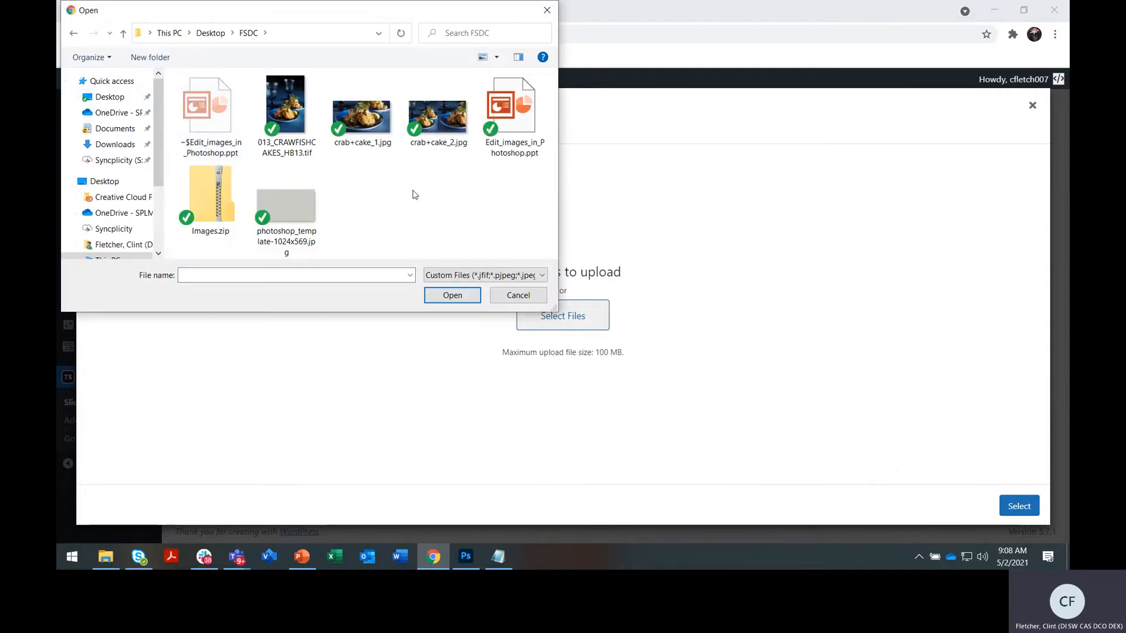
click(444, 136)
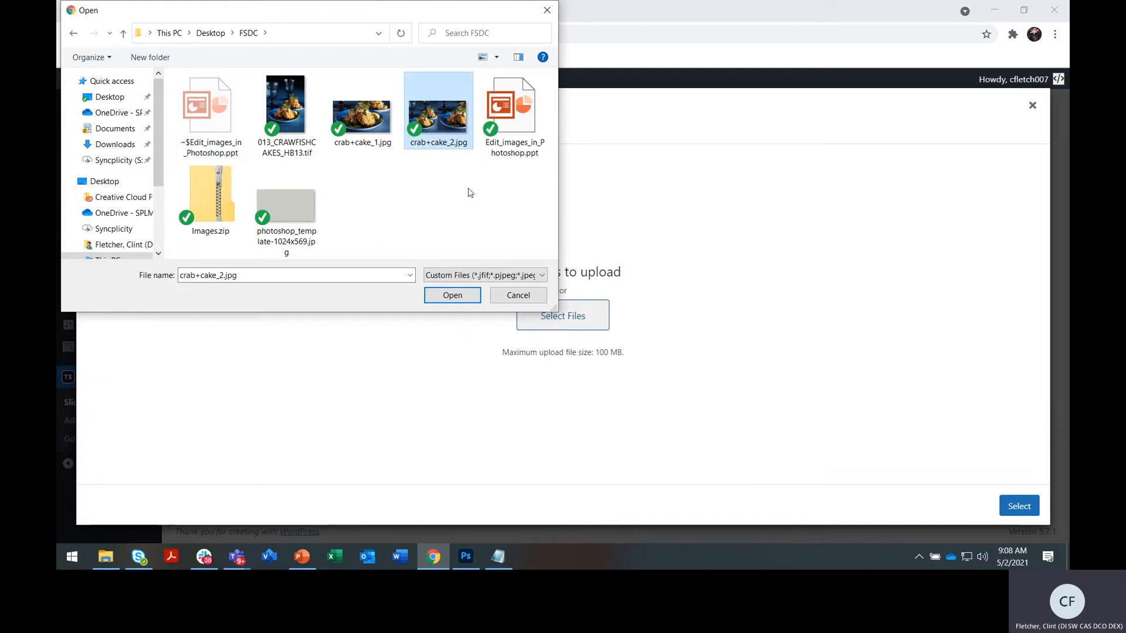
double_click(444, 144)
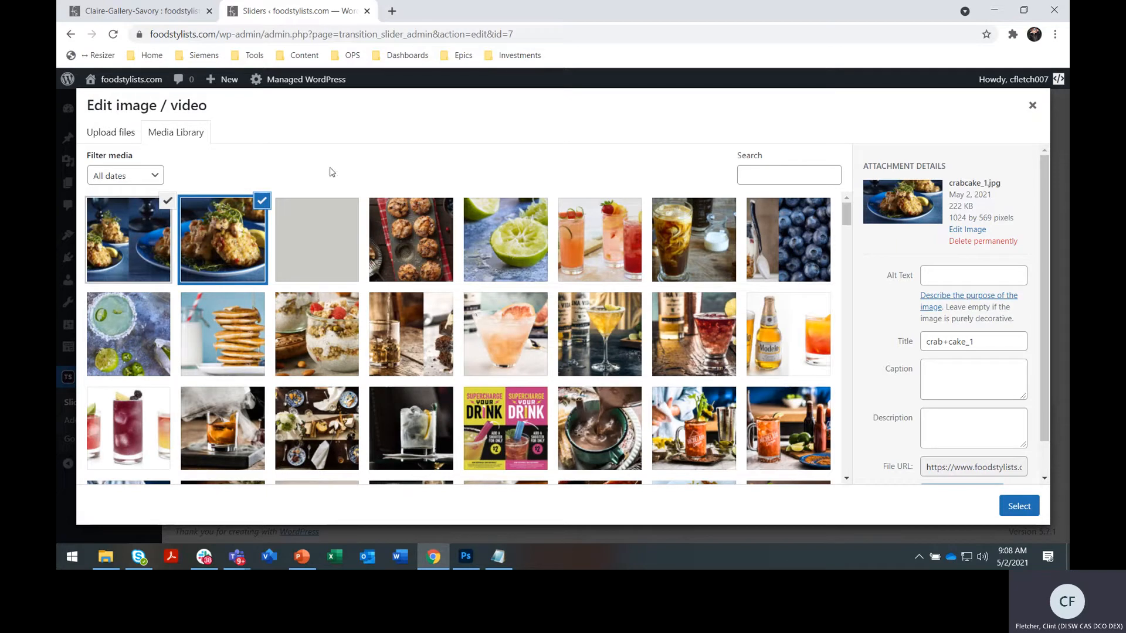
Step: Clear the current image selection, select crab+cake_1 first and crab+cake_2 second, and add both as new slides
click(262, 202)
click(166, 205)
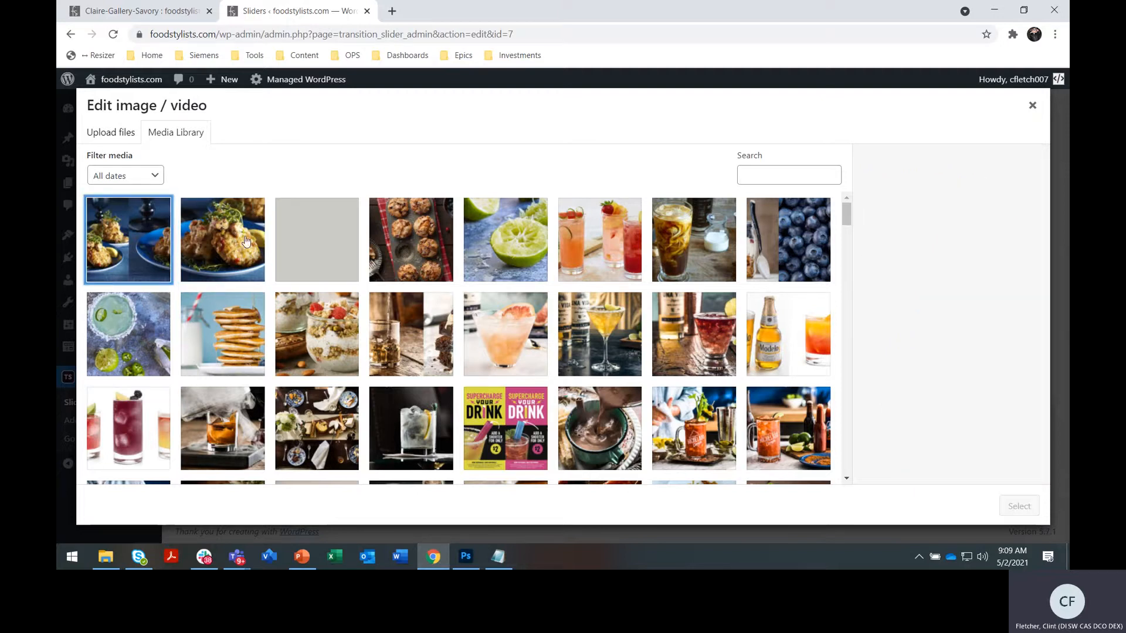
click(158, 249)
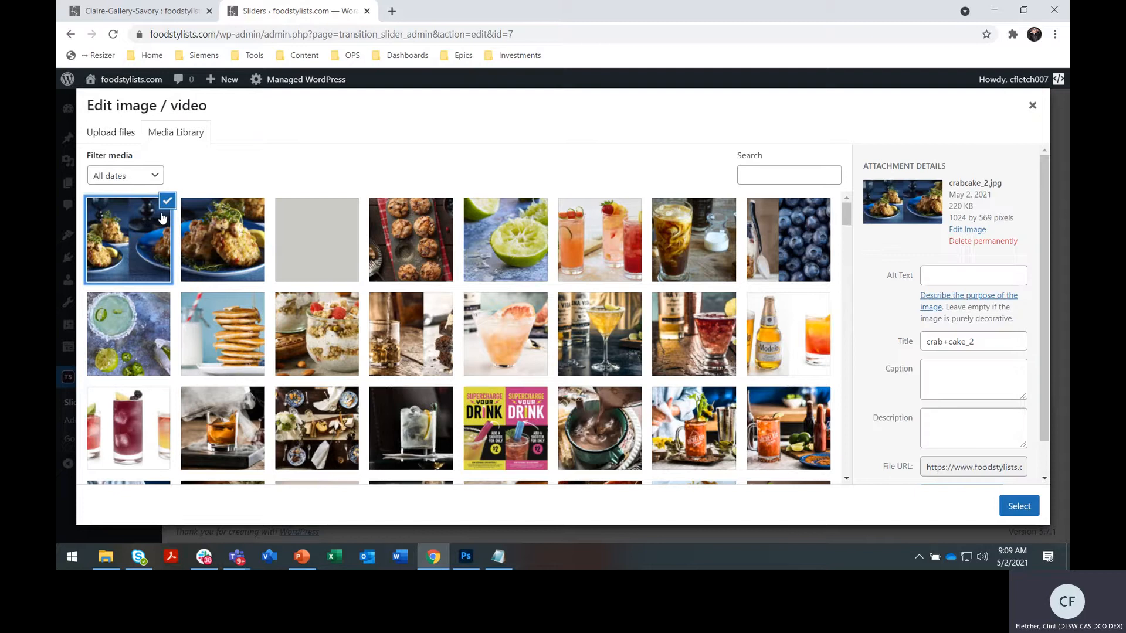
click(214, 240)
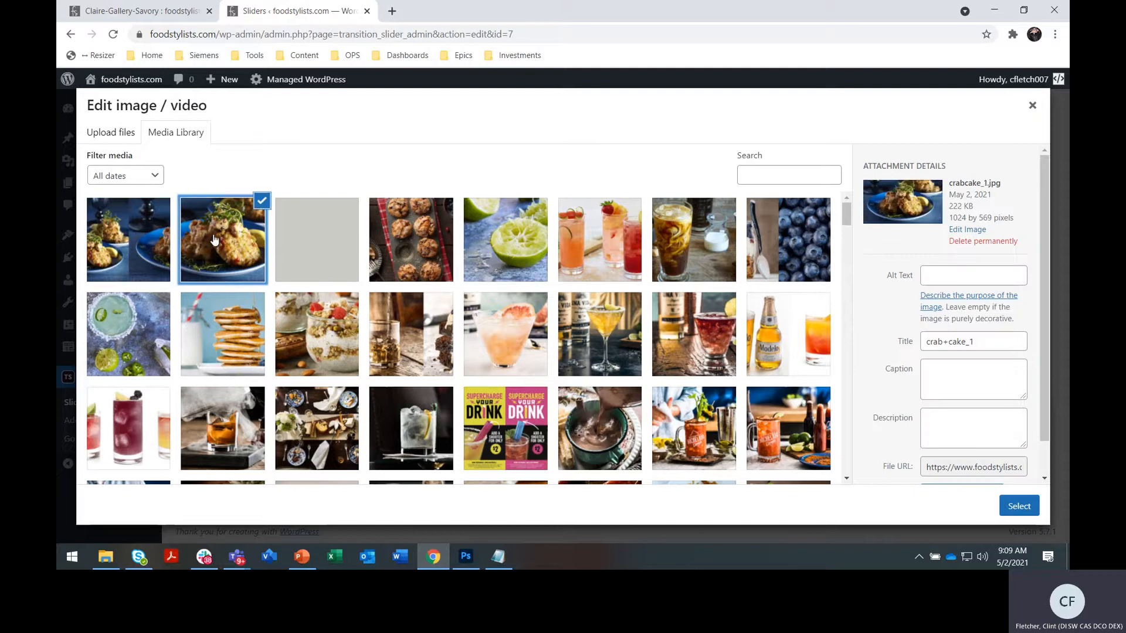
ctrl+click(146, 232)
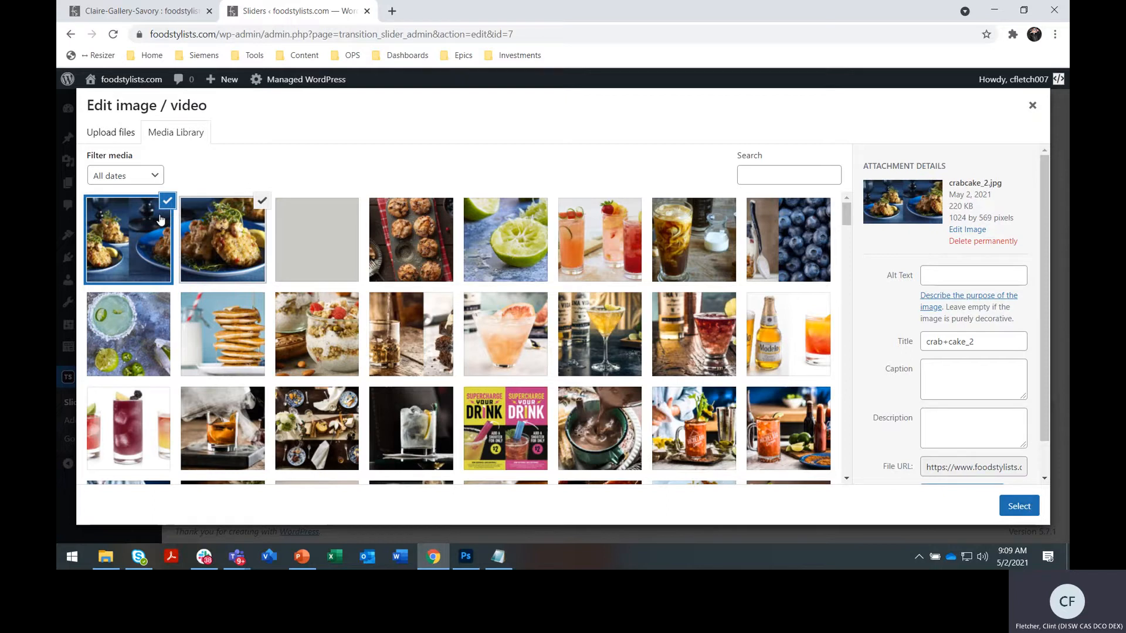
click(1019, 505)
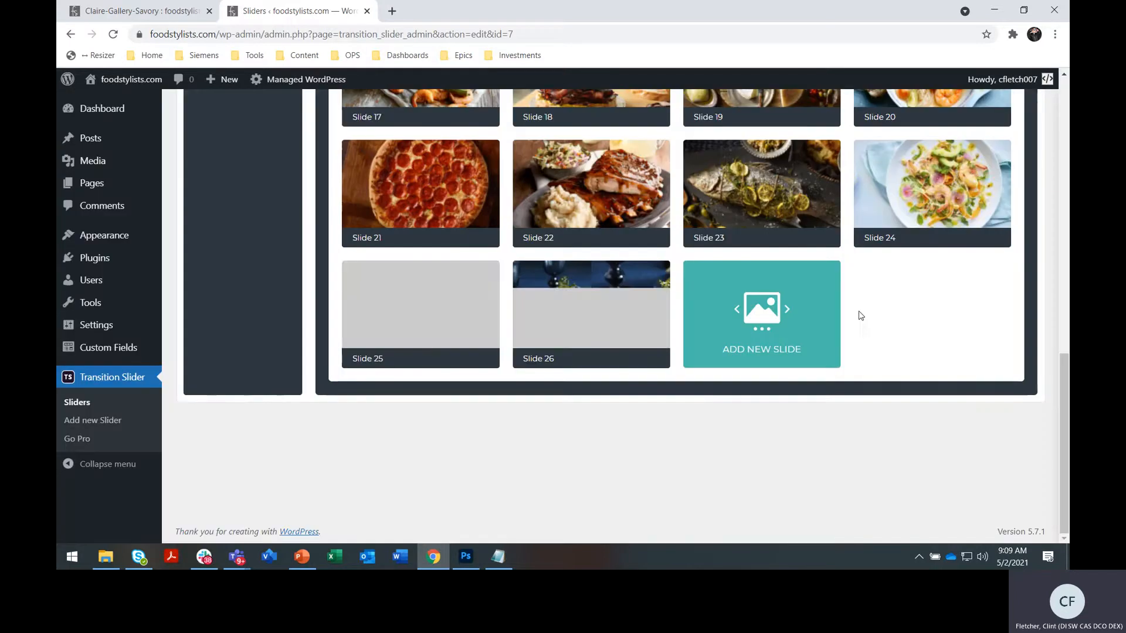
Step: Review the two new crab cake slides at the end of the slider and move Slide 26 ahead of Slide 25
scroll(761, 460, up, 3)
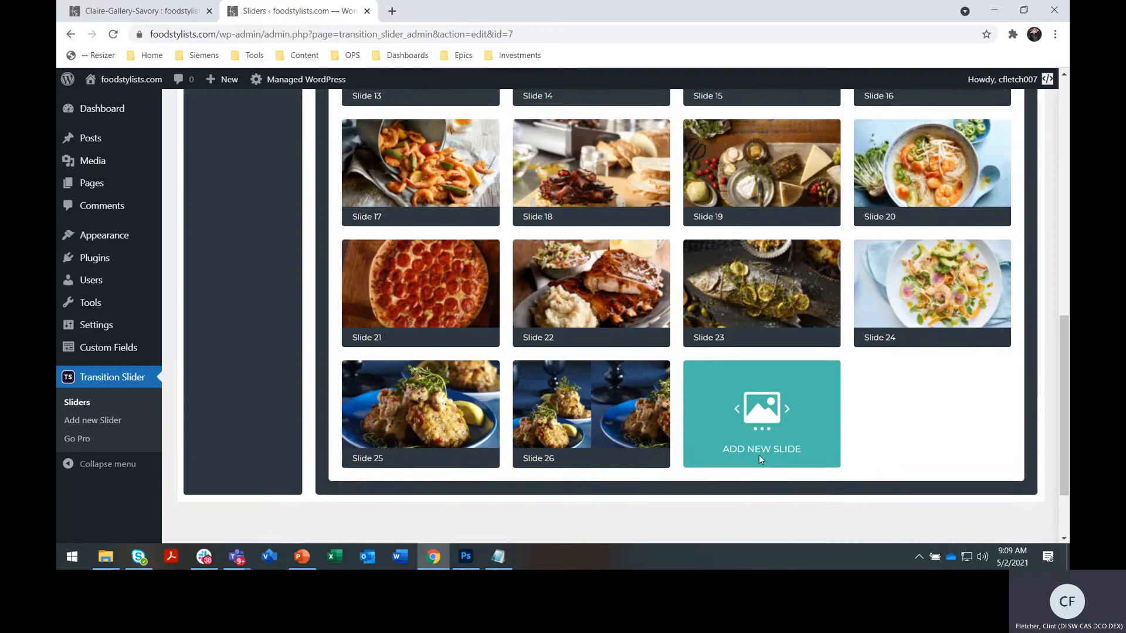
scroll(758, 455, up, 2)
scroll(759, 455, down, 2)
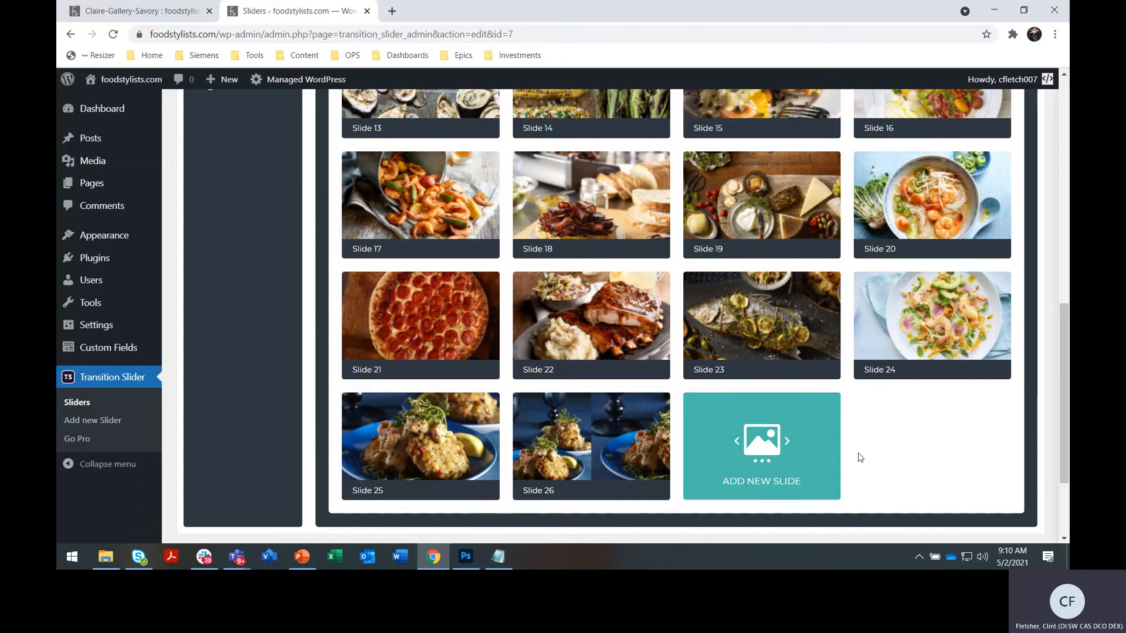
scroll(860, 458, up, 10)
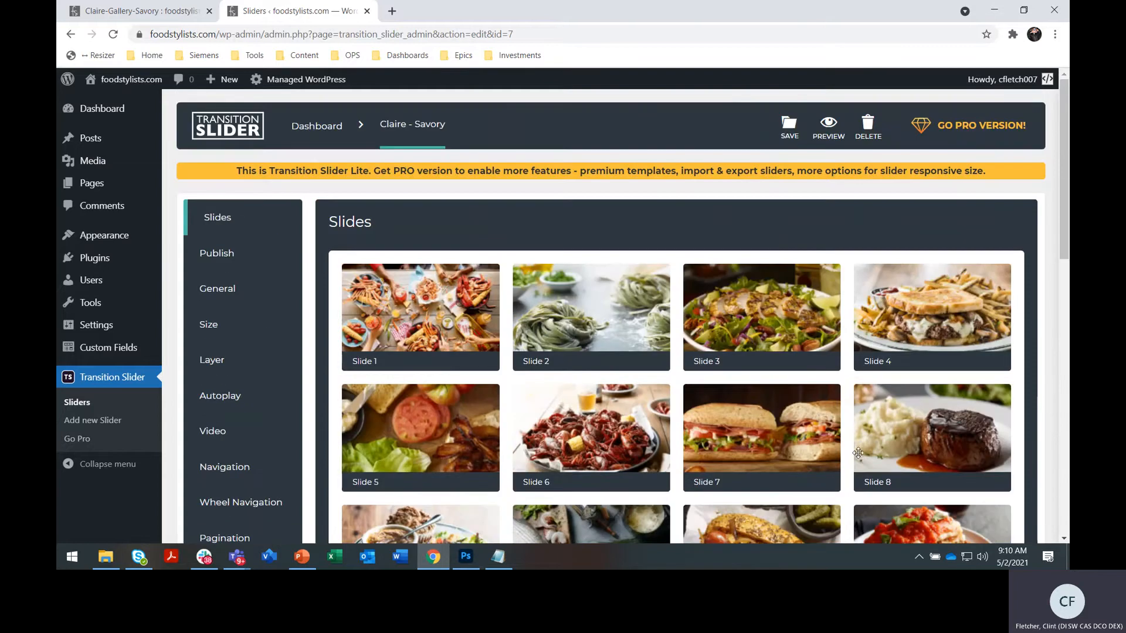
scroll(857, 453, down, 10)
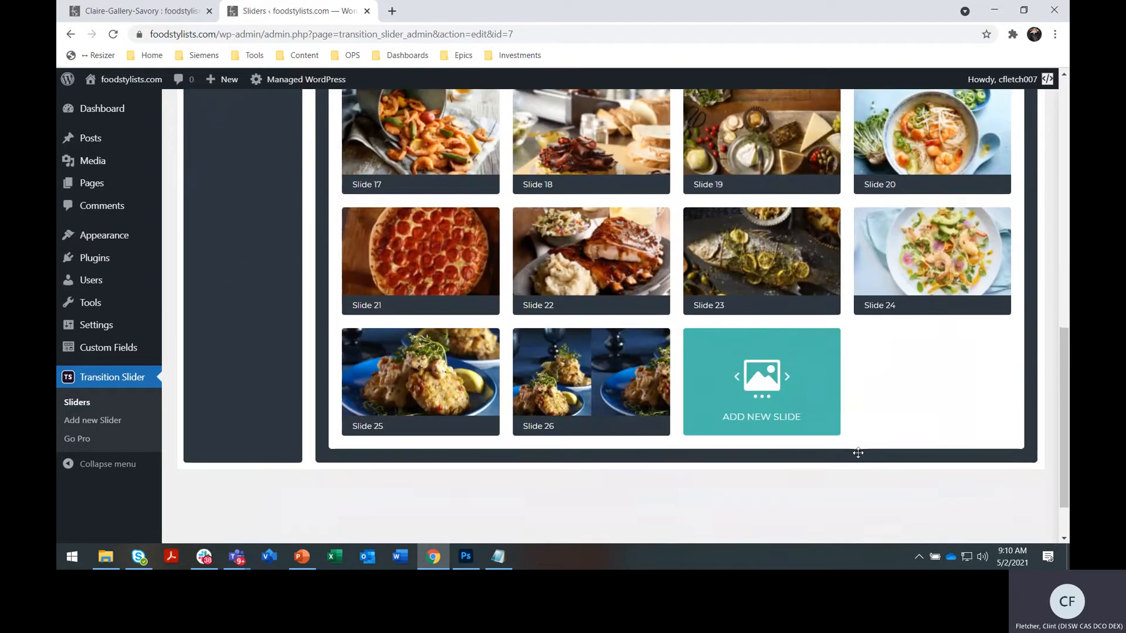
mouse_move(446, 380)
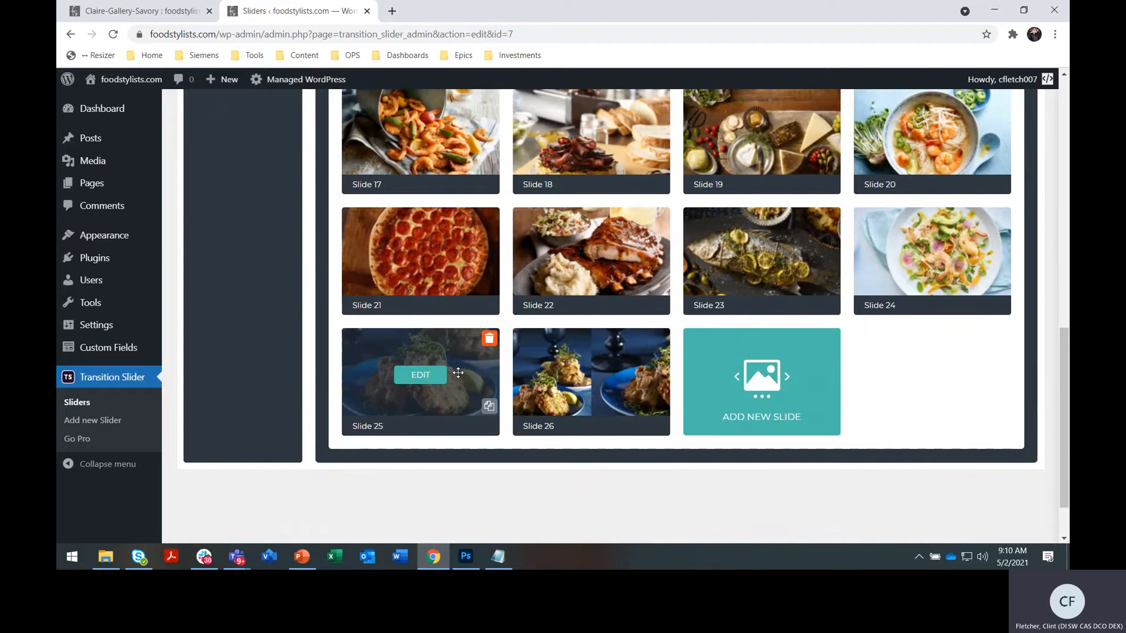
mouse_move(458, 373)
mouse_down()
mouse_move(457, 285)
mouse_move(483, 218)
mouse_move(461, 375)
mouse_move(451, 371)
mouse_up()
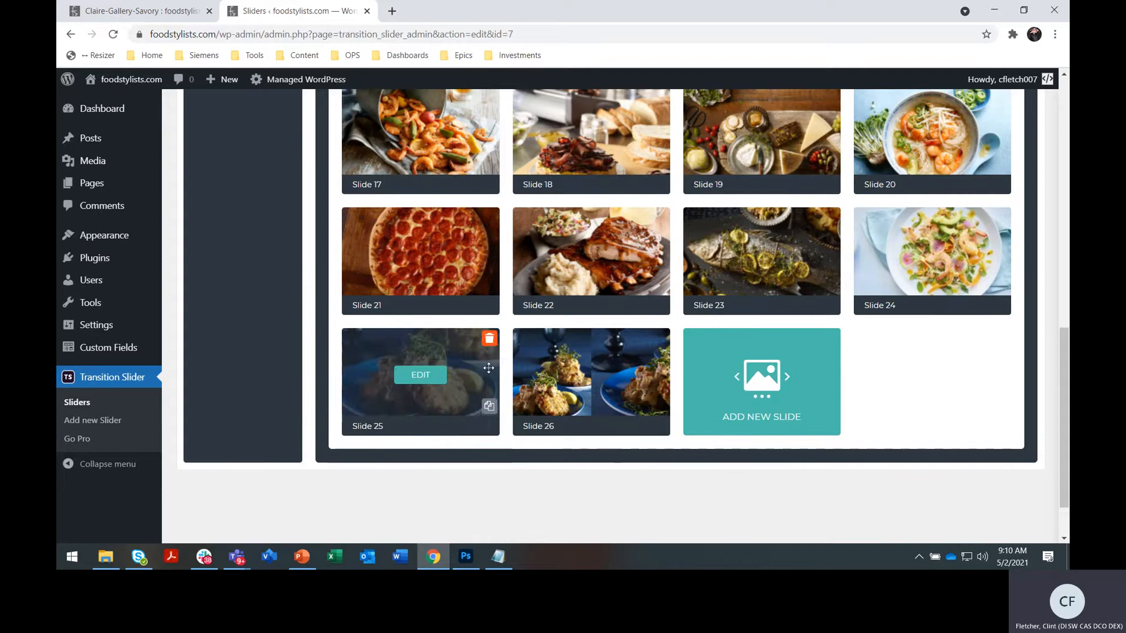
scroll(894, 494, up, 7)
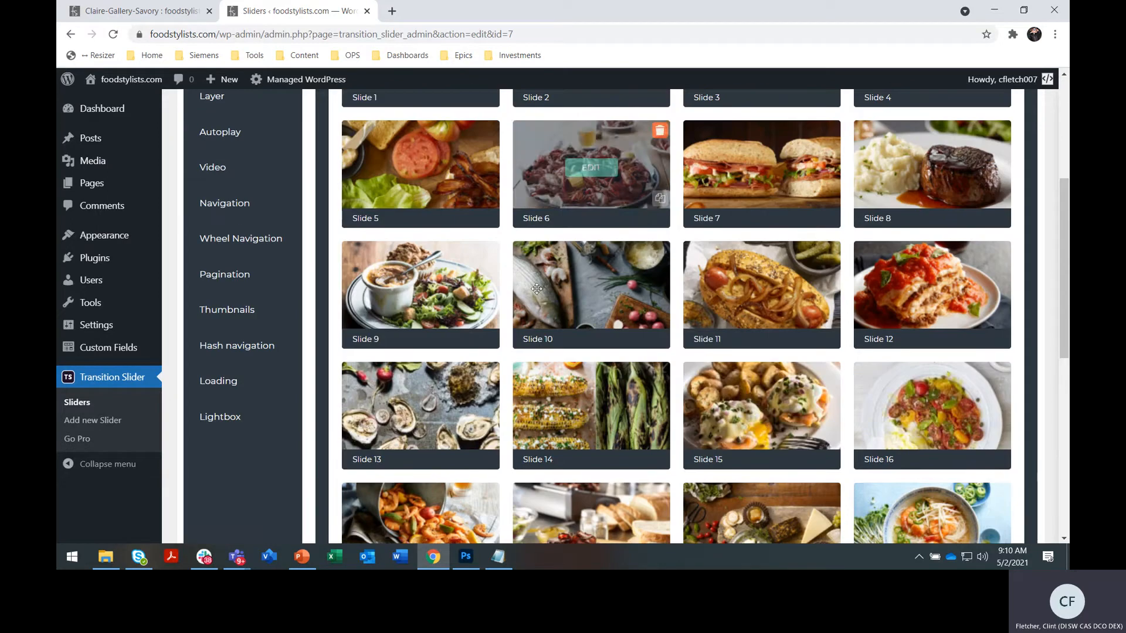
scroll(759, 410, down, 8)
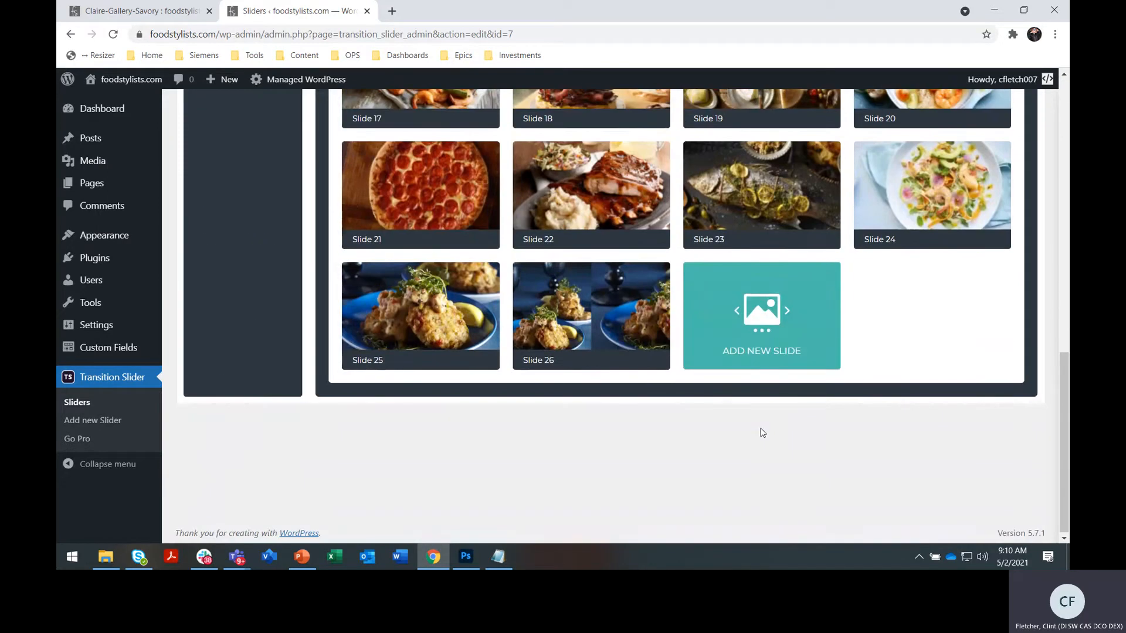
mouse_move(604, 282)
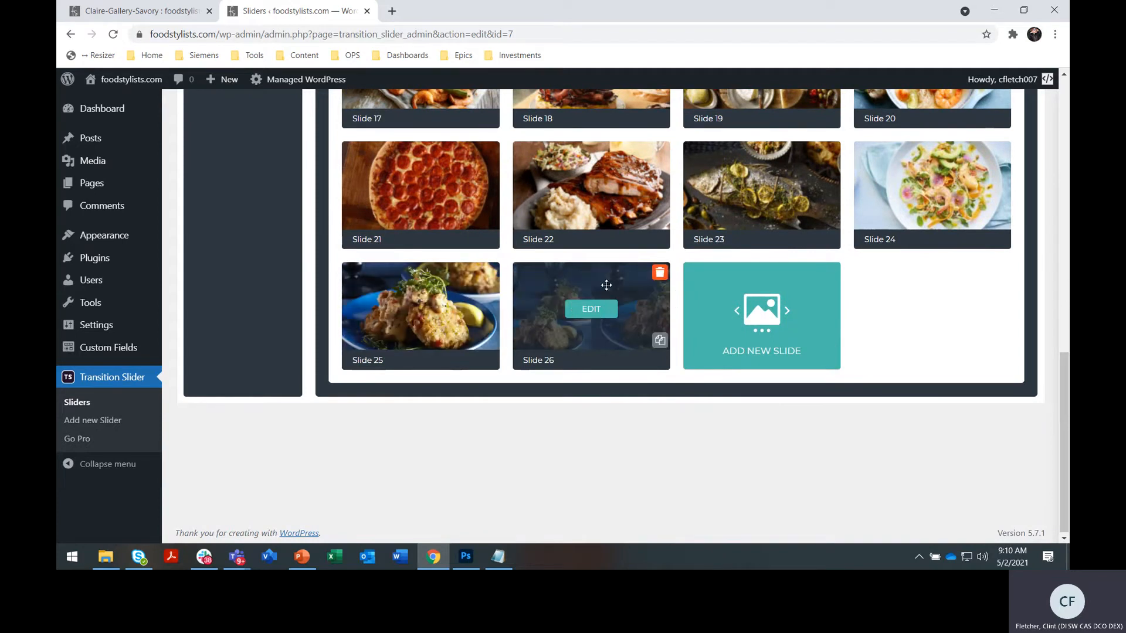
mouse_move(606, 285)
mouse_down()
mouse_move(357, 282)
mouse_move(424, 293)
mouse_move(648, 290)
mouse_move(784, 316)
mouse_move(724, 352)
mouse_move(688, 309)
mouse_move(601, 293)
mouse_up()
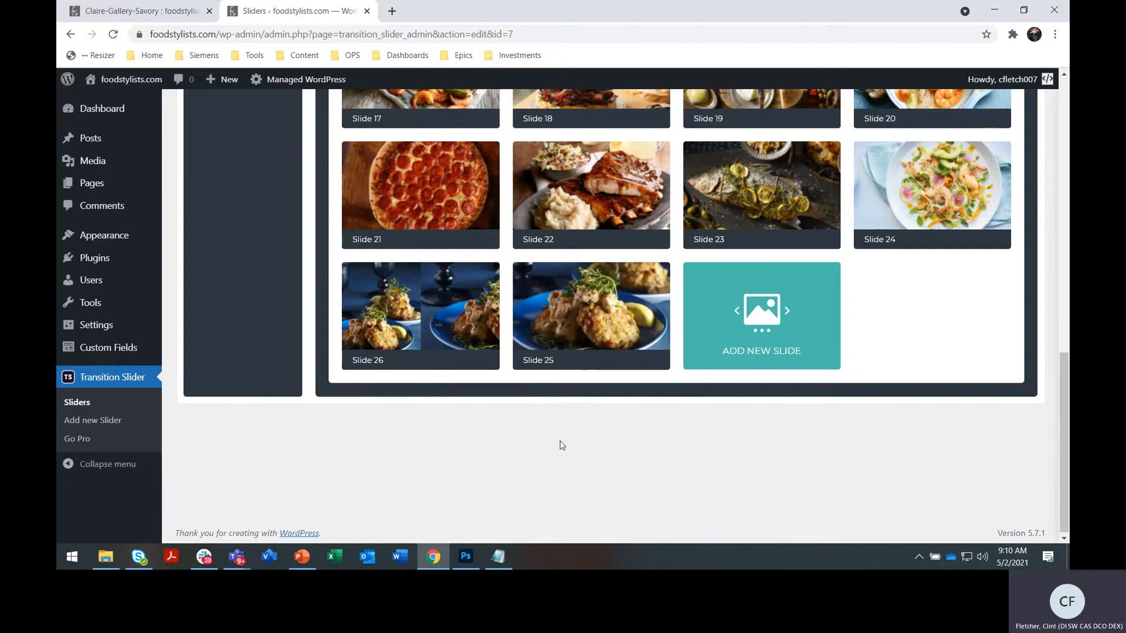
Step: Open Slide 26, the double crab cake image, in the slide editor and close its Layers window
scroll(560, 446, up, 2)
scroll(557, 365, up, 7)
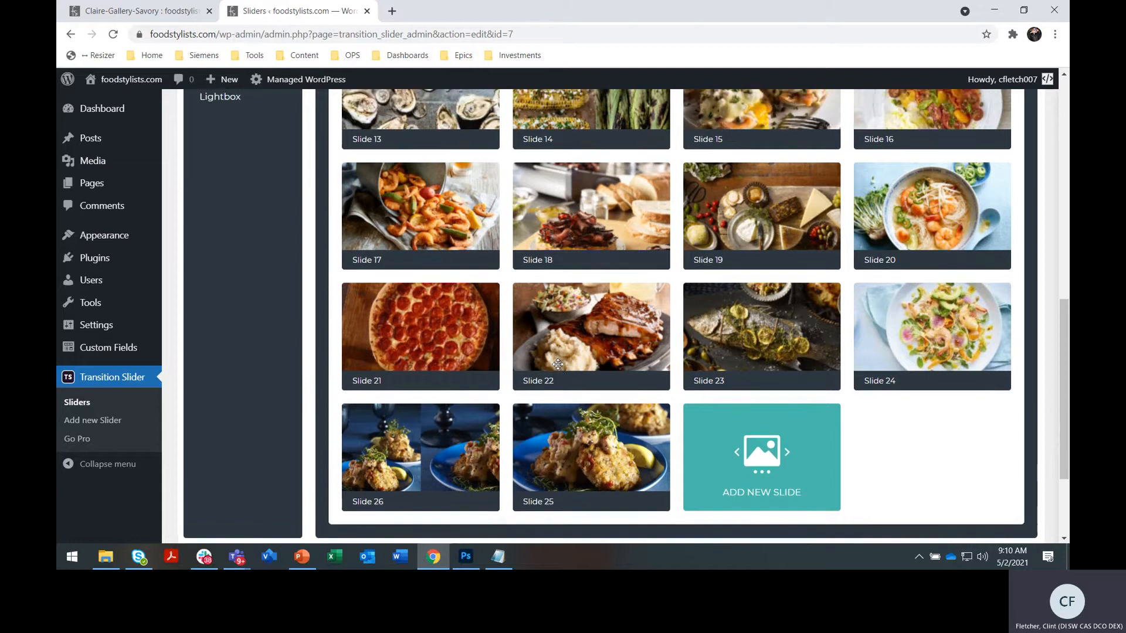
scroll(558, 364, up, 2)
scroll(558, 364, down, 12)
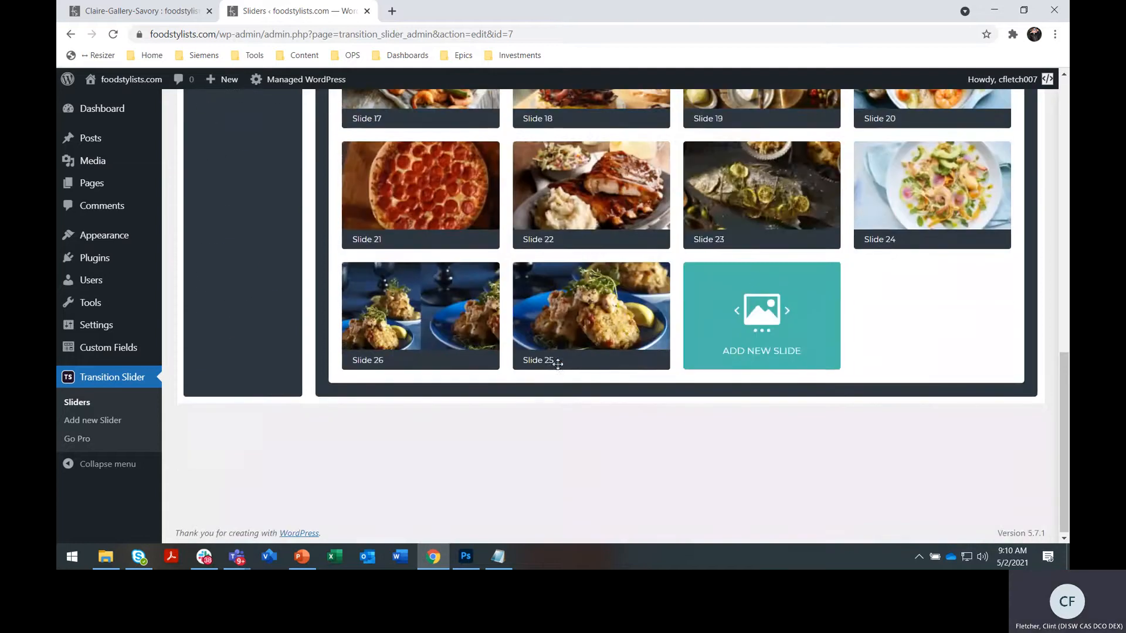
mouse_move(748, 203)
mouse_move(412, 319)
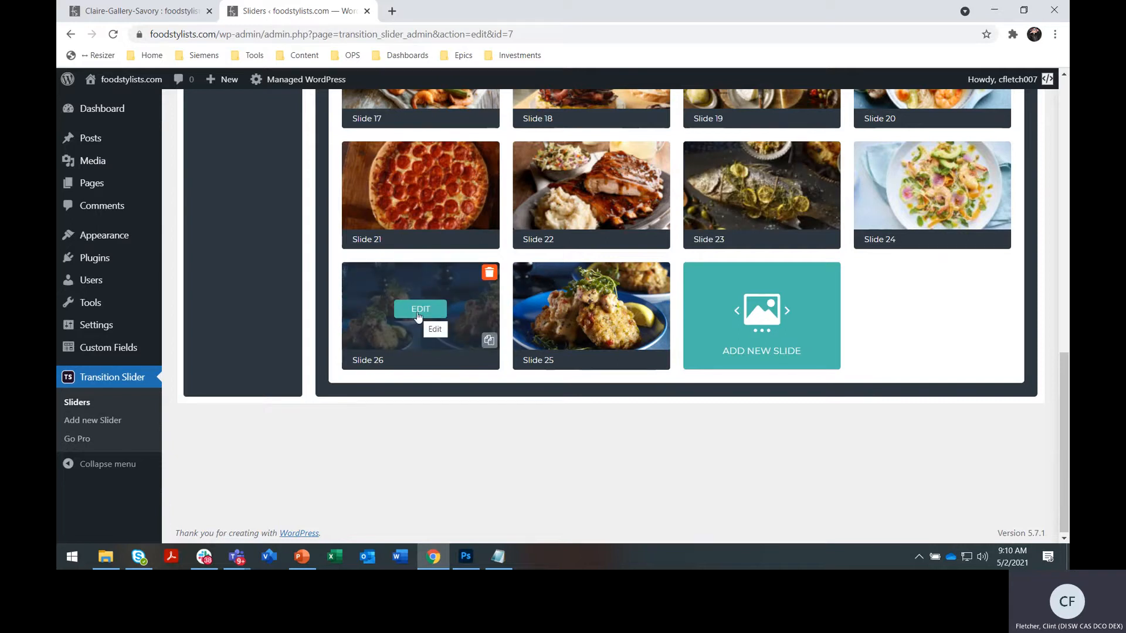
click(418, 314)
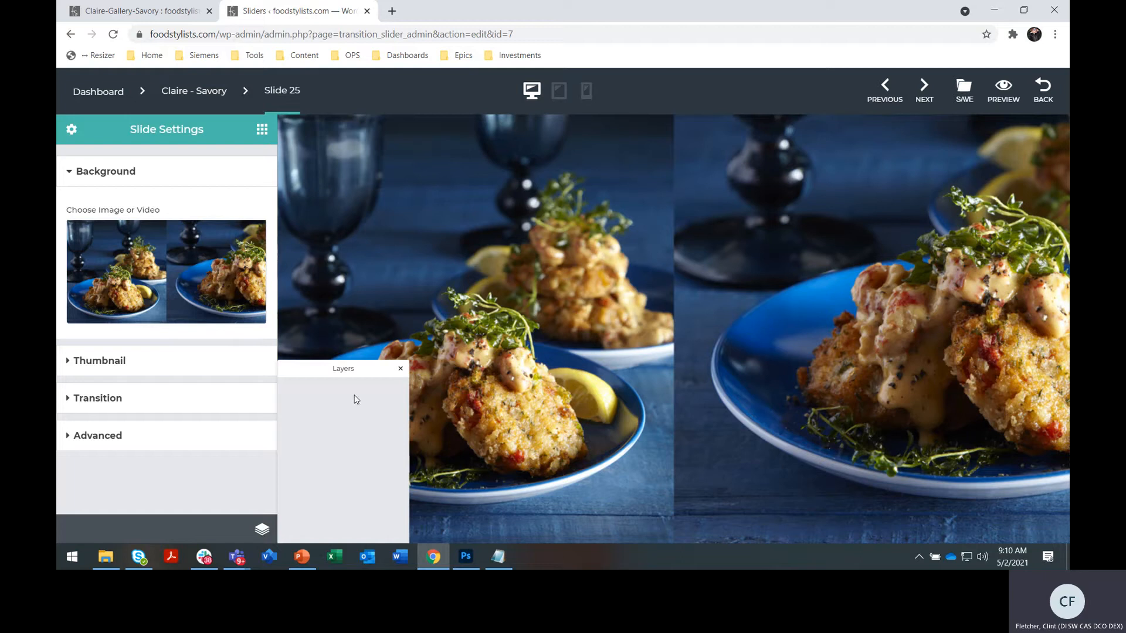
click(400, 369)
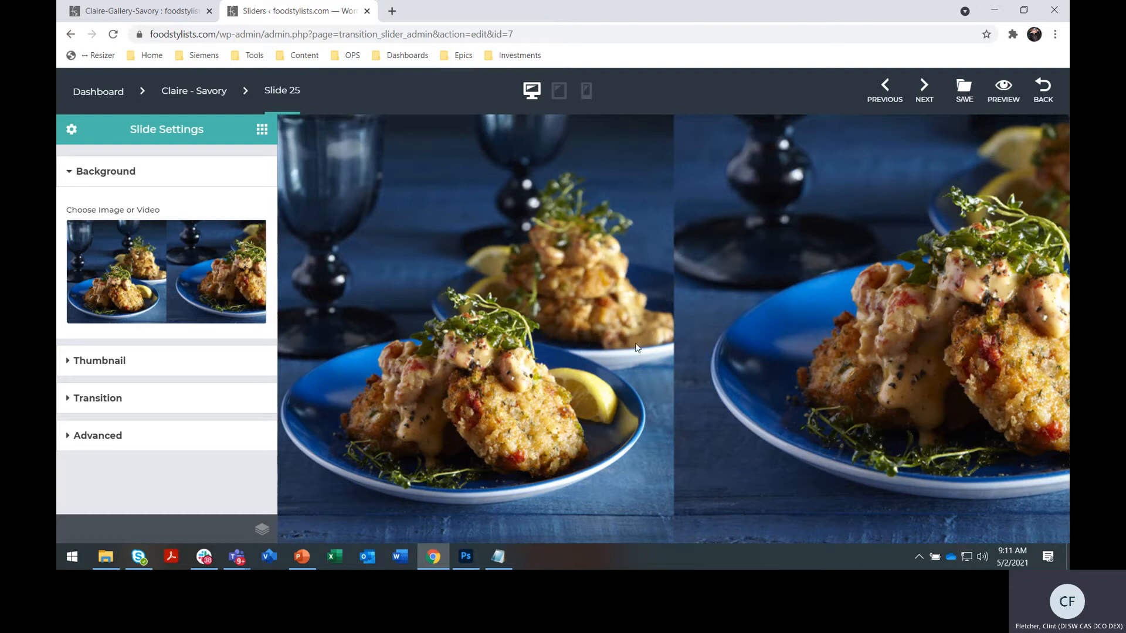
Step: Expand the transition settings of the double crab cake slide and set its Effect Blur to 0
click(75, 403)
scroll(238, 336, down, 3)
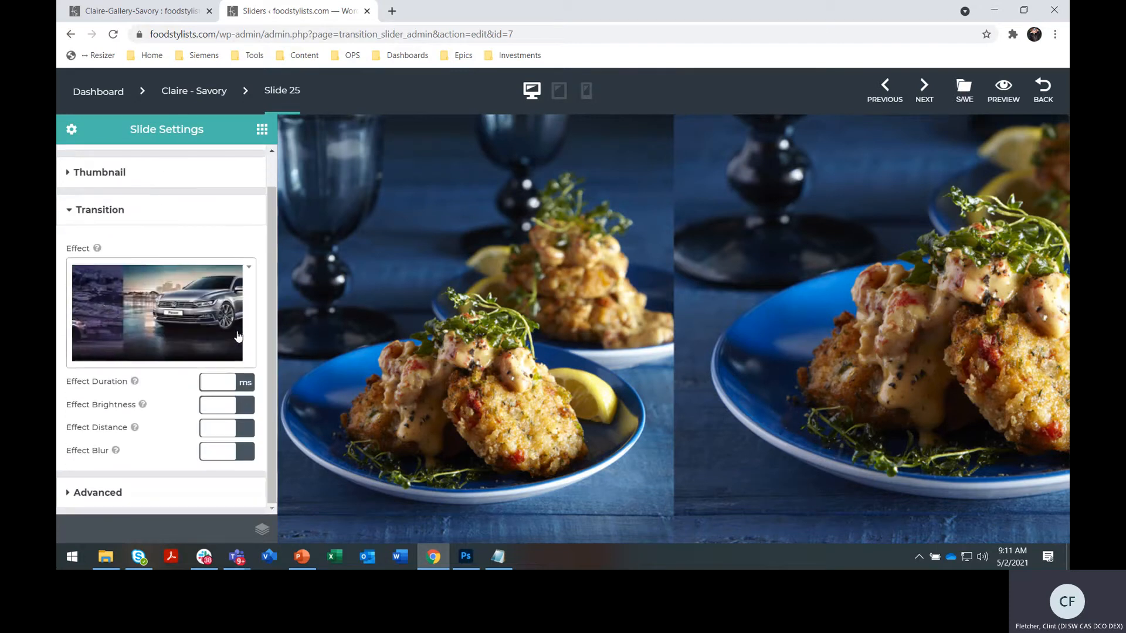
click(244, 274)
click(246, 272)
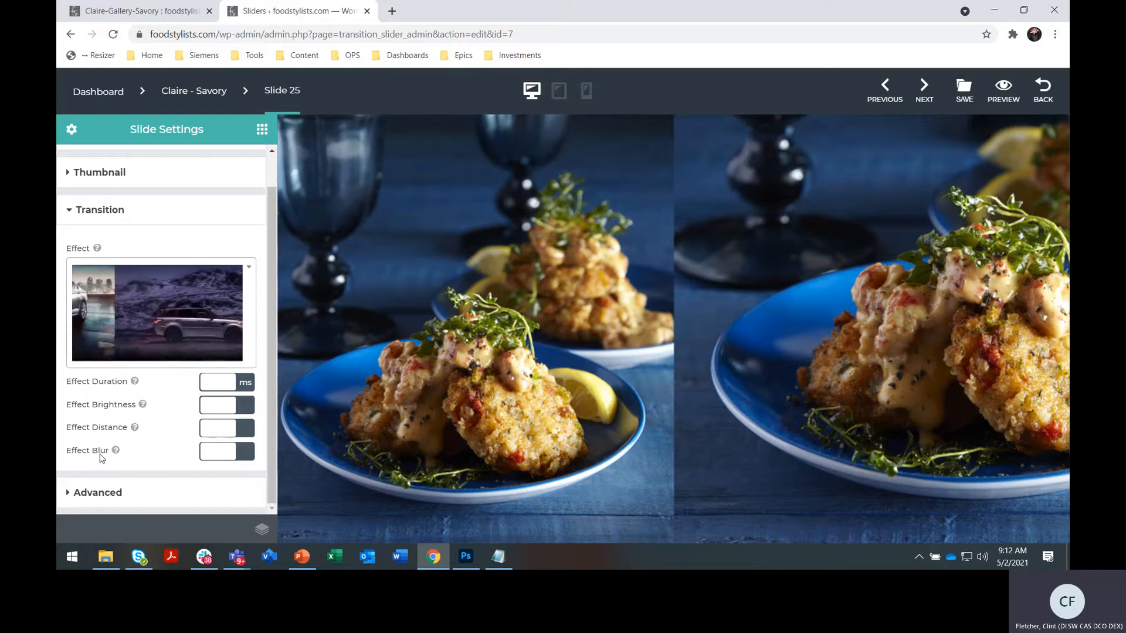
click(240, 454)
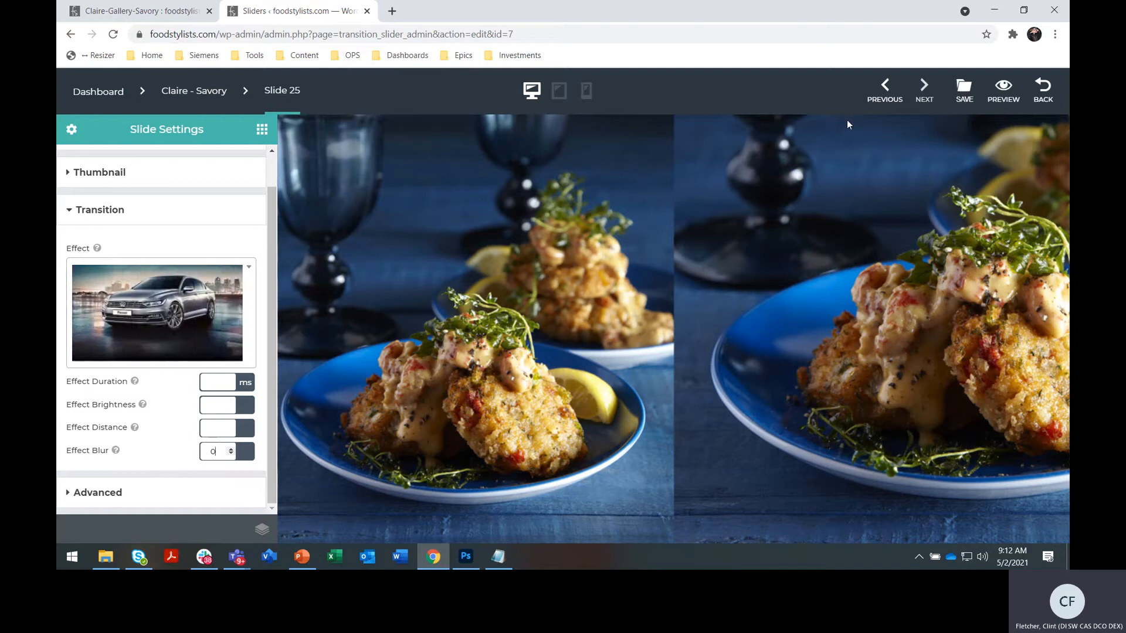
Step: Compare the transition settings of the neighbouring slides, from Slide 24 through Slide 1, and return to the double crab cake slide
click(925, 88)
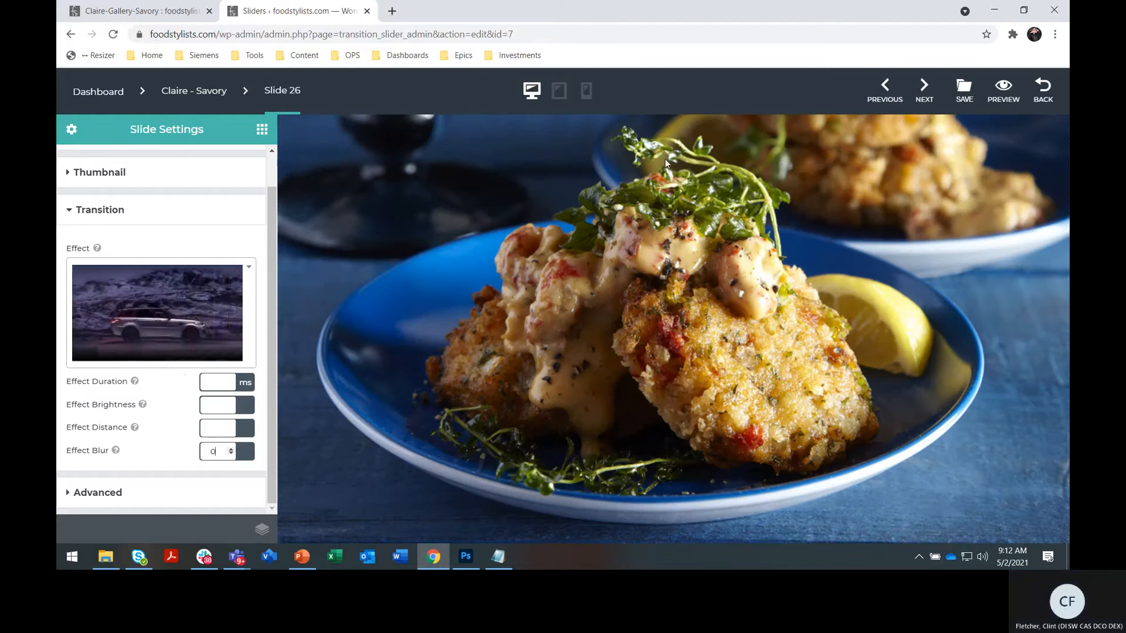
click(923, 94)
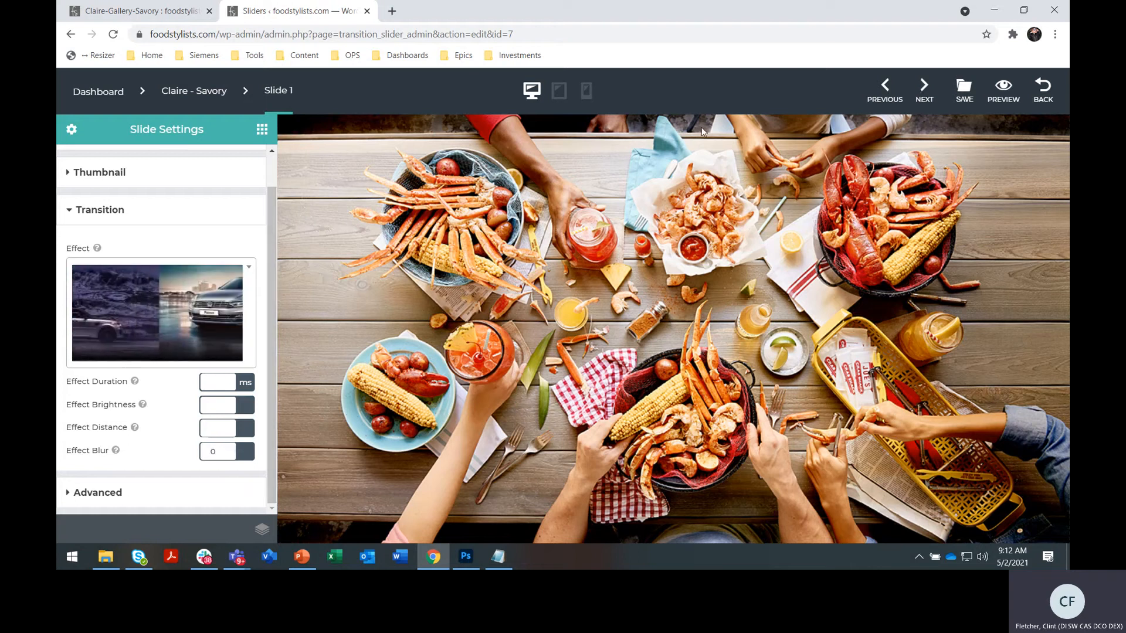
click(884, 90)
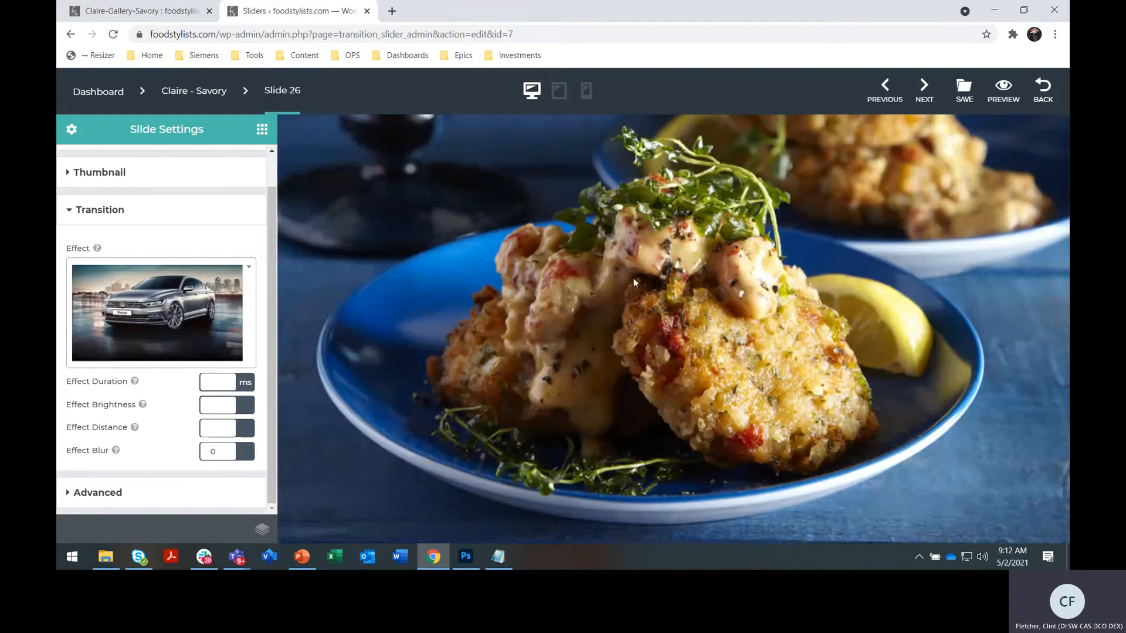
click(894, 94)
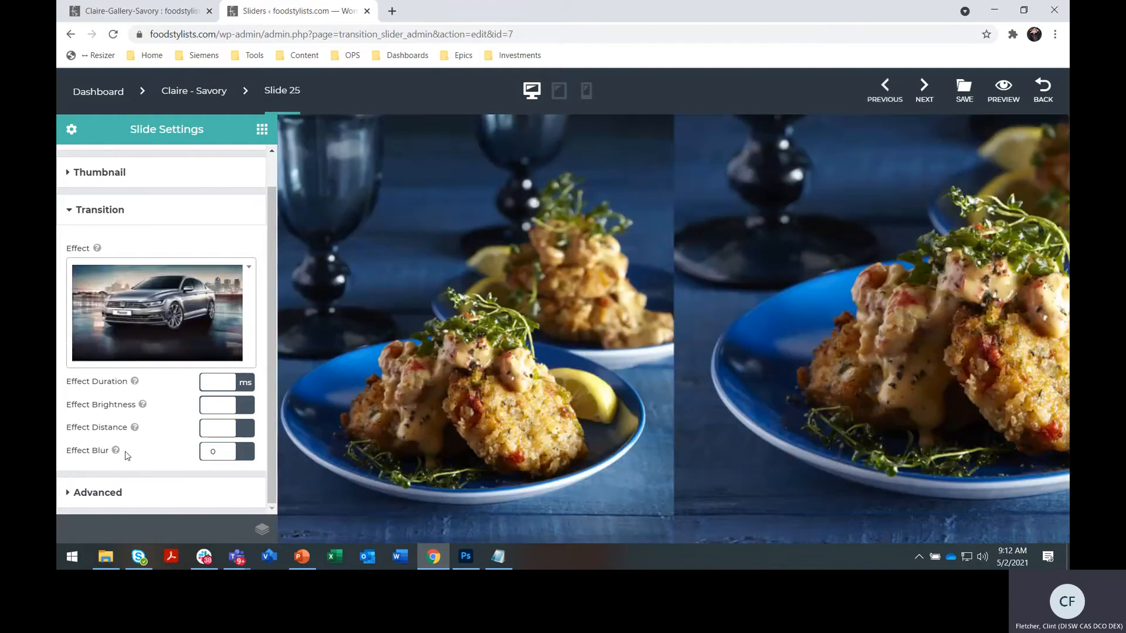
click(884, 91)
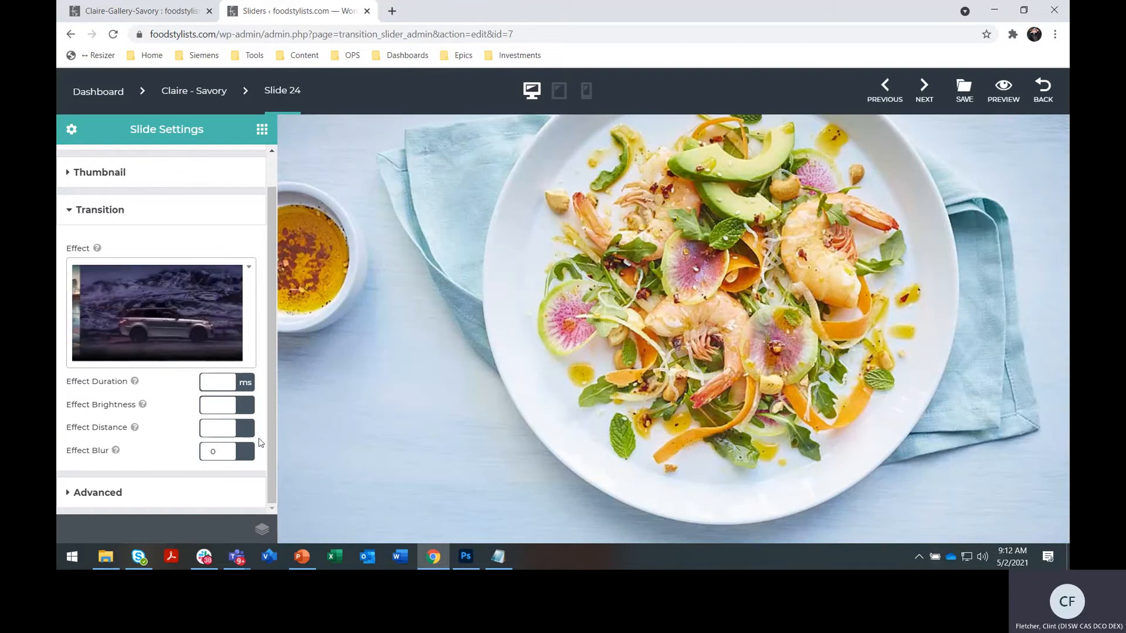
click(925, 91)
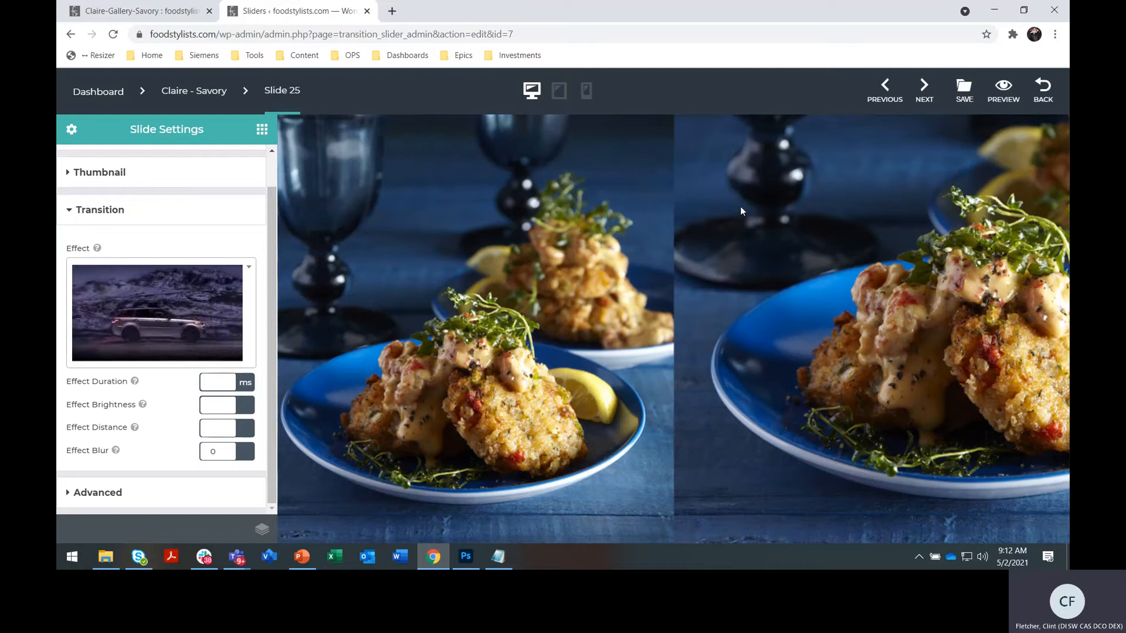
Step: Save the double crab cake slide's settings and return to the Claire - Savory slide overview
click(970, 89)
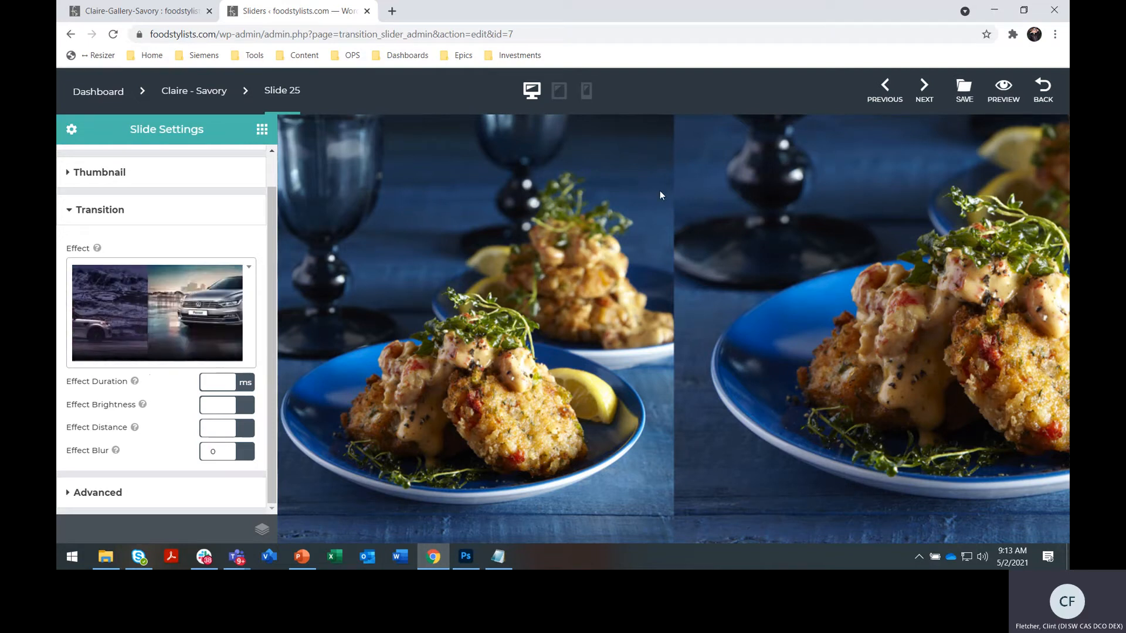
click(962, 88)
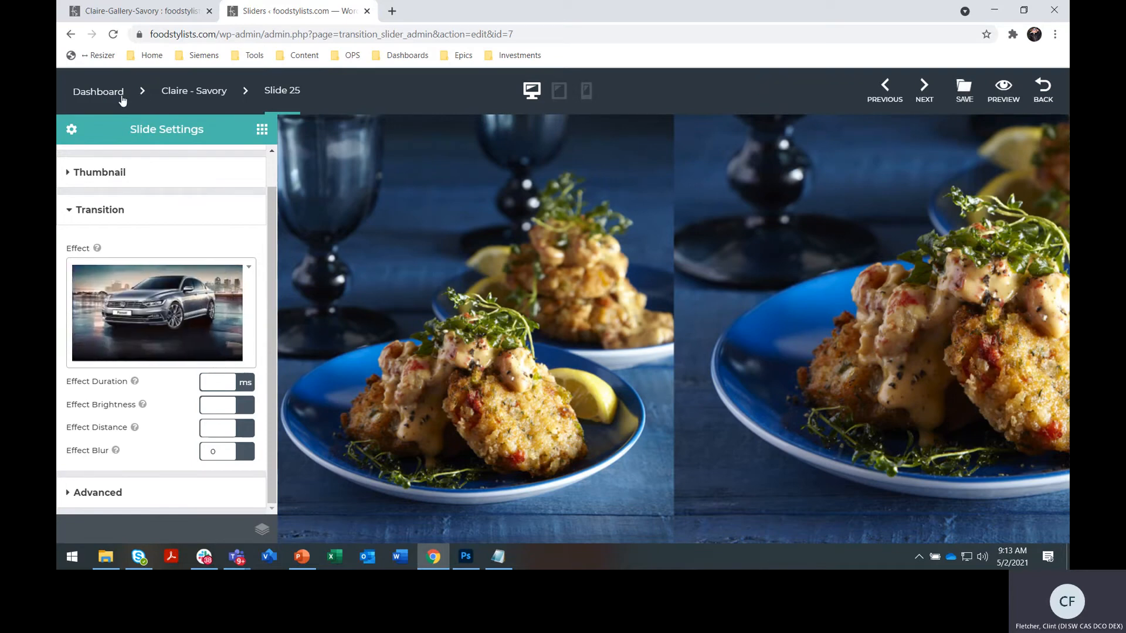
click(209, 97)
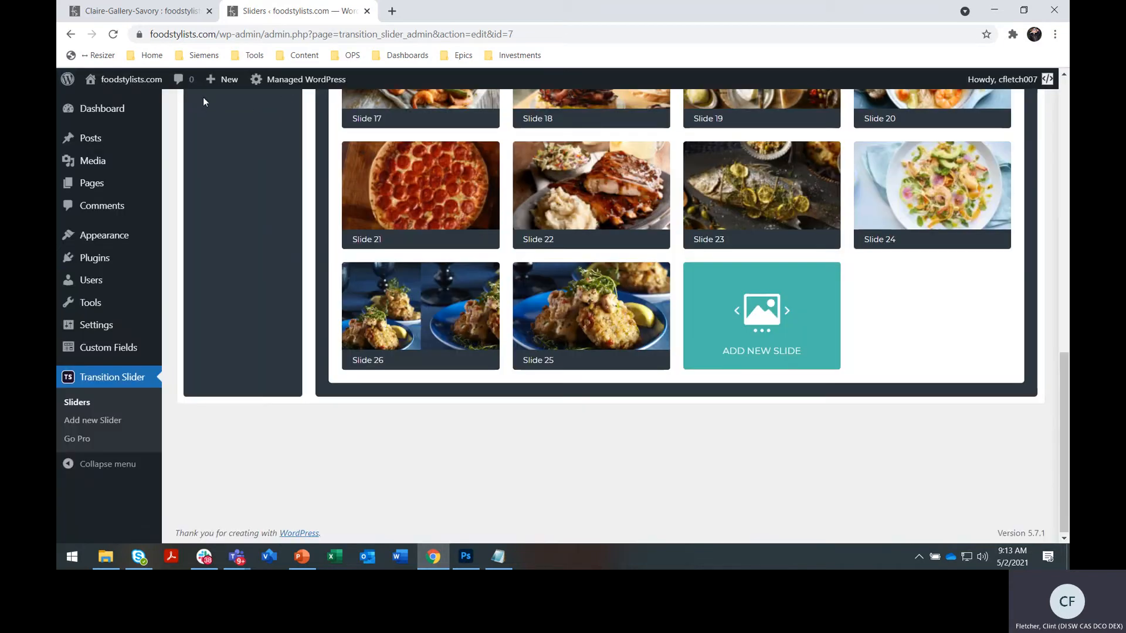
Step: Check the order of the last slides in the overview and save the Claire - Savory slider
scroll(344, 311, up, 2)
scroll(344, 311, down, 1)
scroll(381, 352, up, 3)
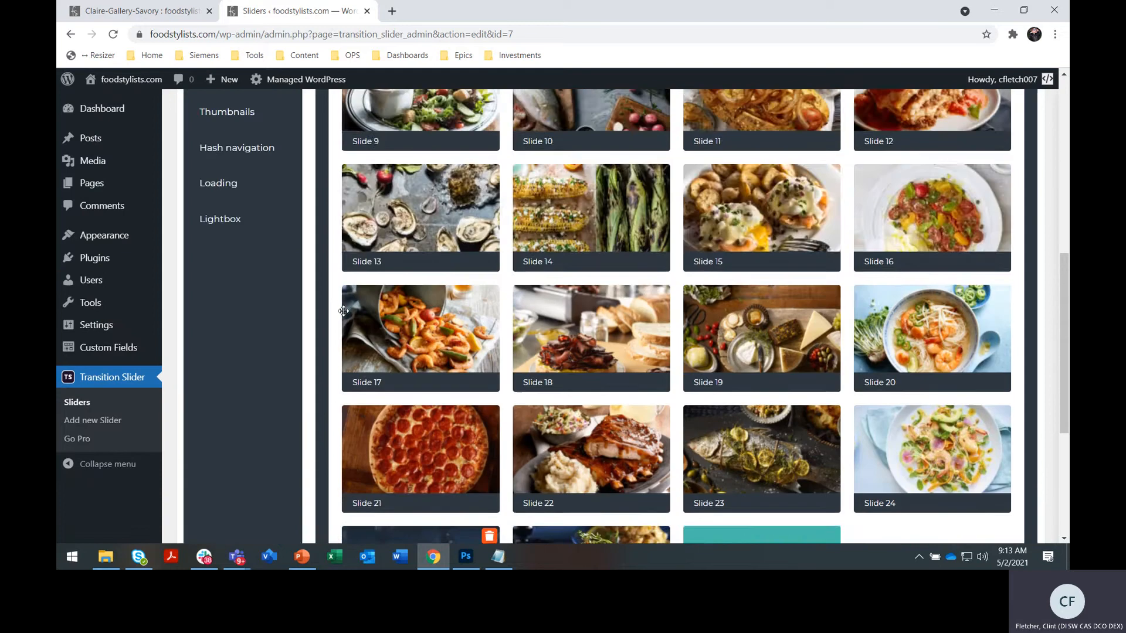
scroll(405, 369, down, 3)
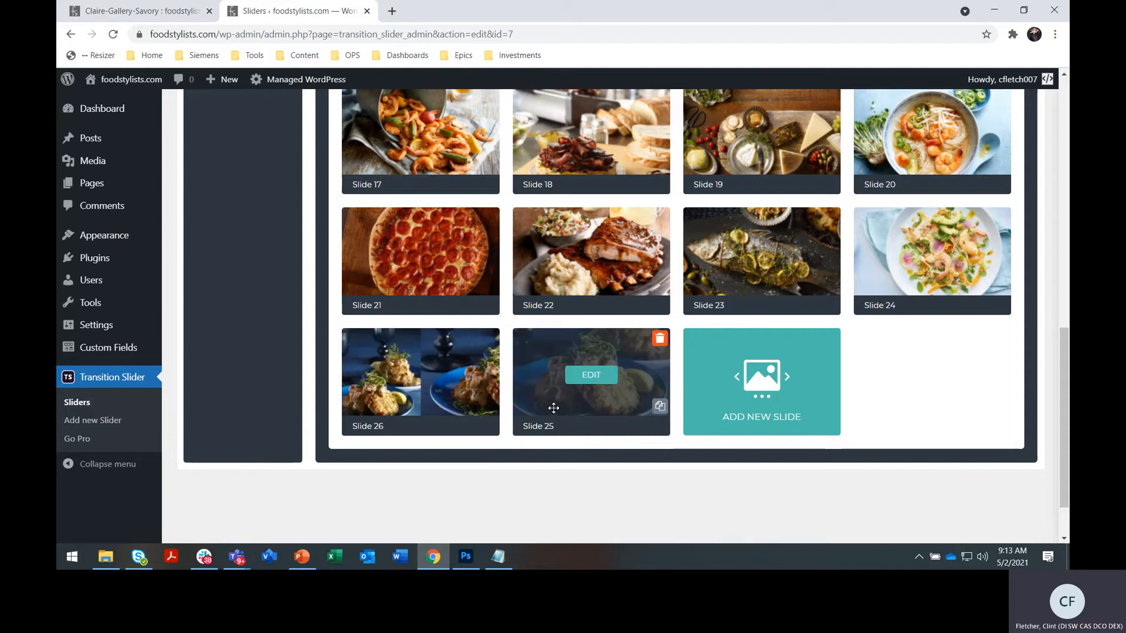
scroll(551, 405, up, 10)
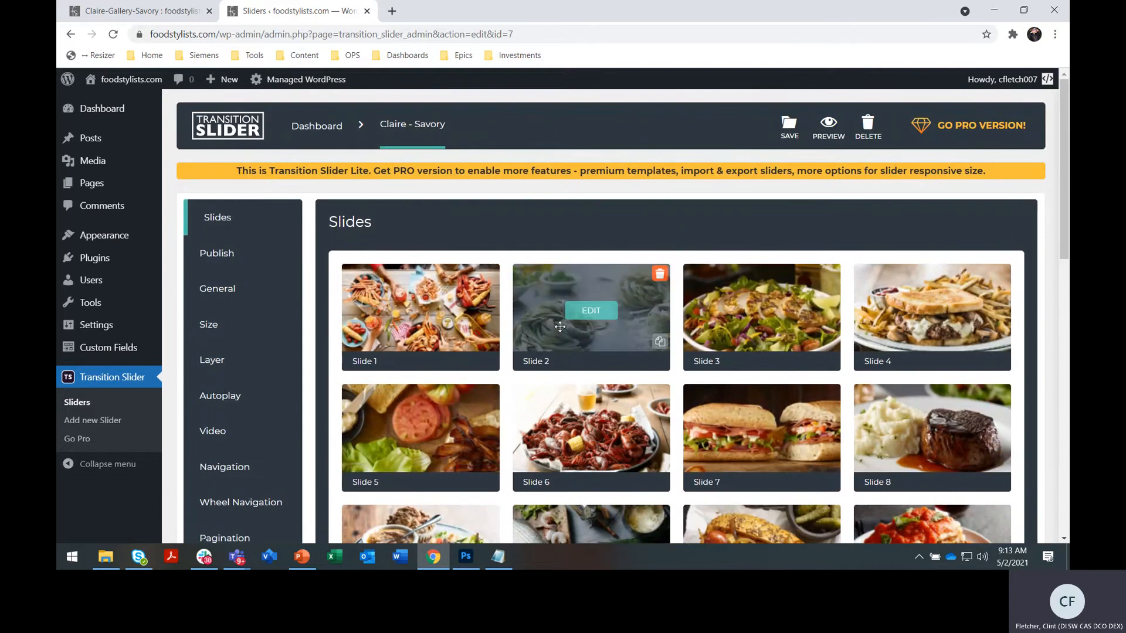
click(791, 128)
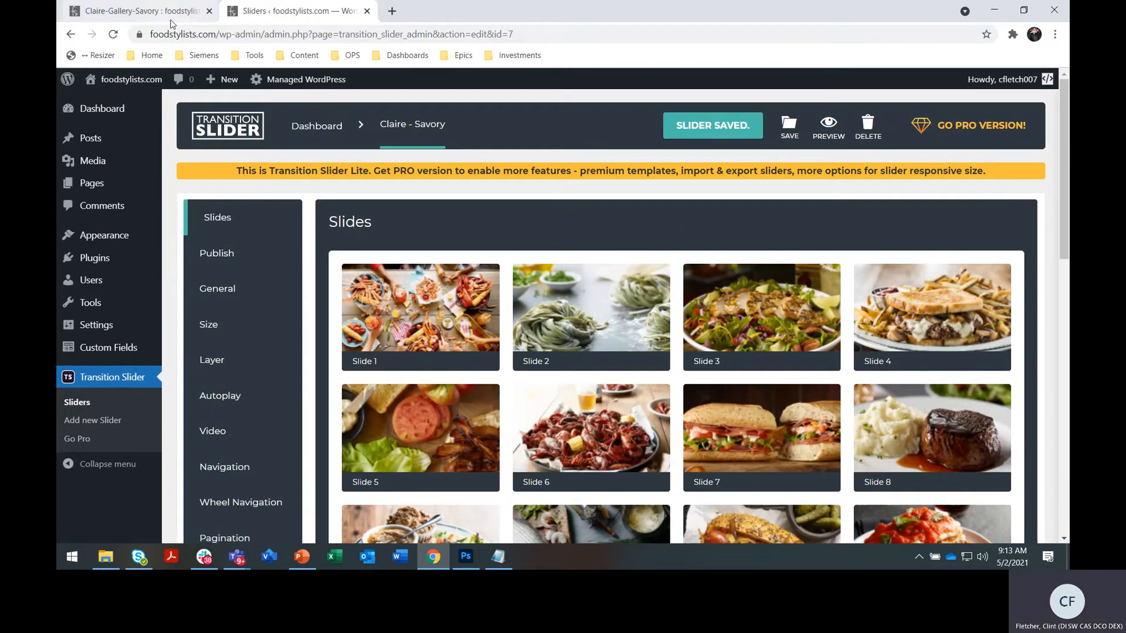
Step: Reload the live Claire-Gallery-Savory page and go backward from the first slide through both crab cake slides to the fish slide
click(140, 11)
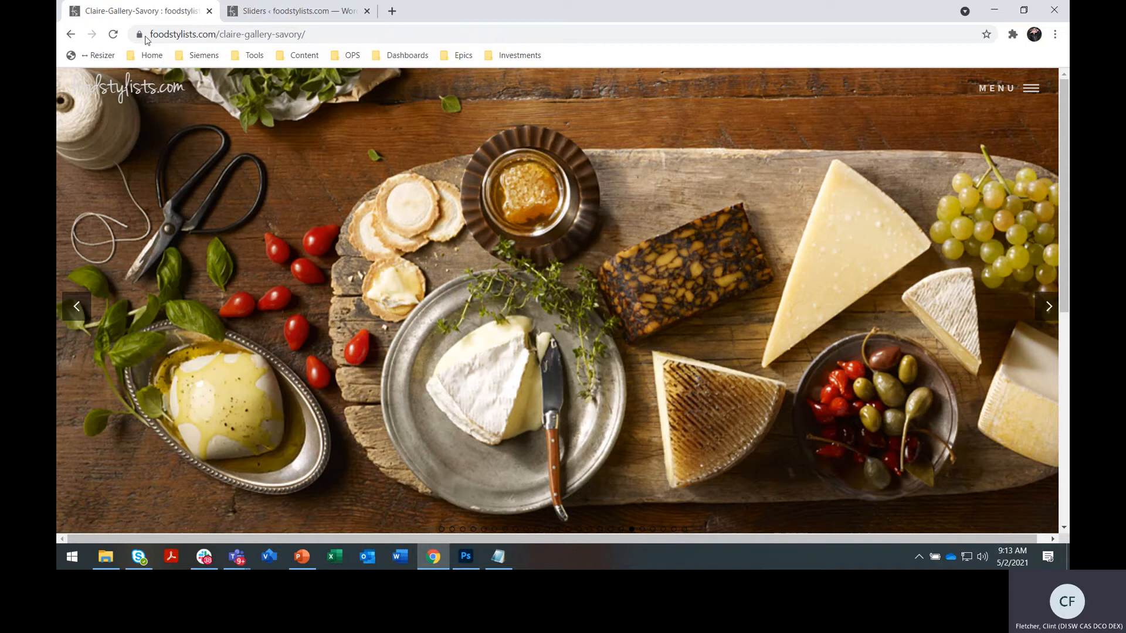
click(115, 35)
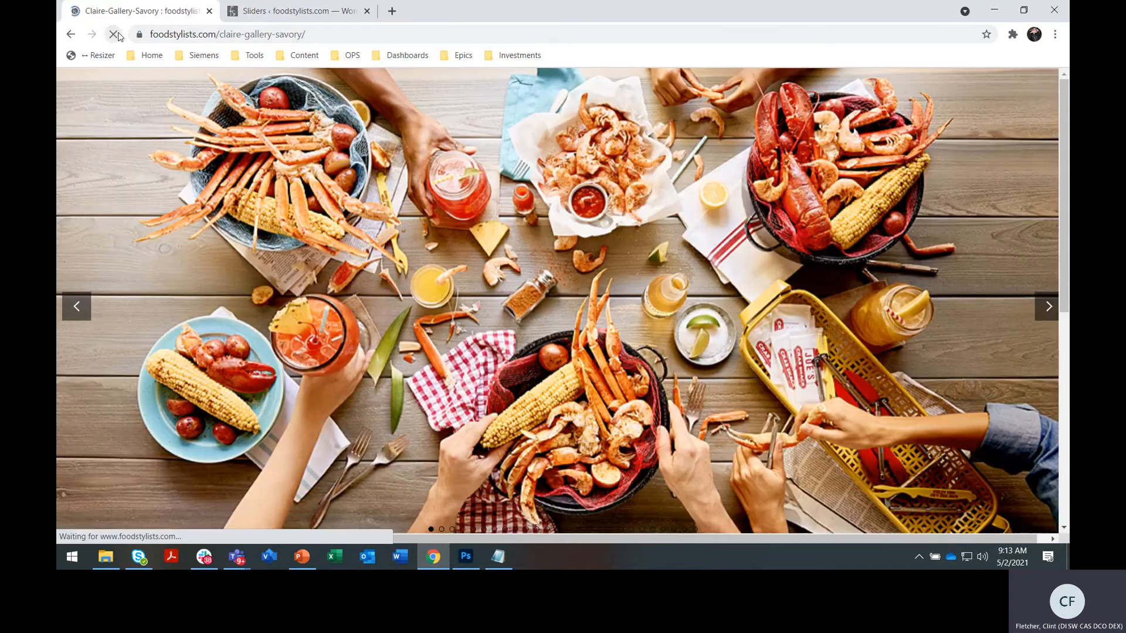
click(76, 306)
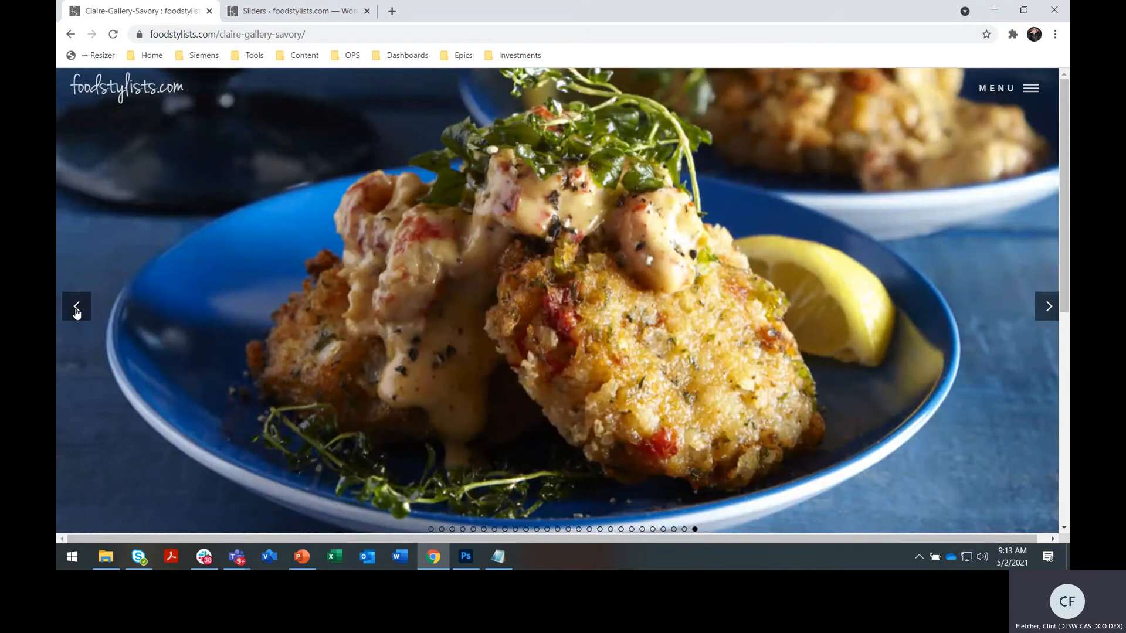
click(76, 306)
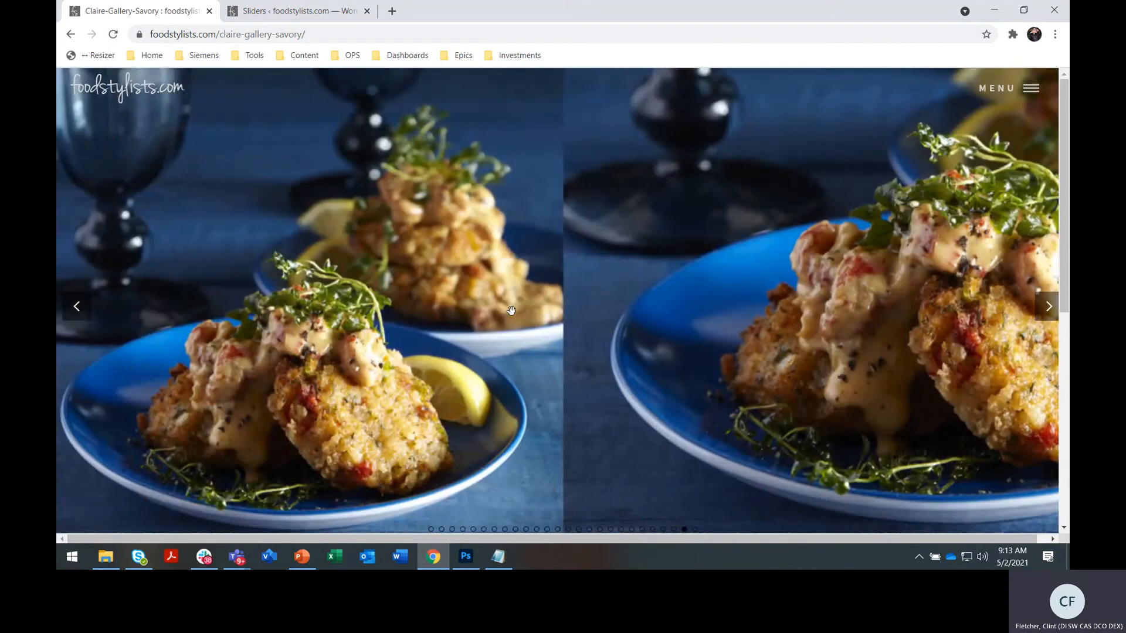
click(76, 311)
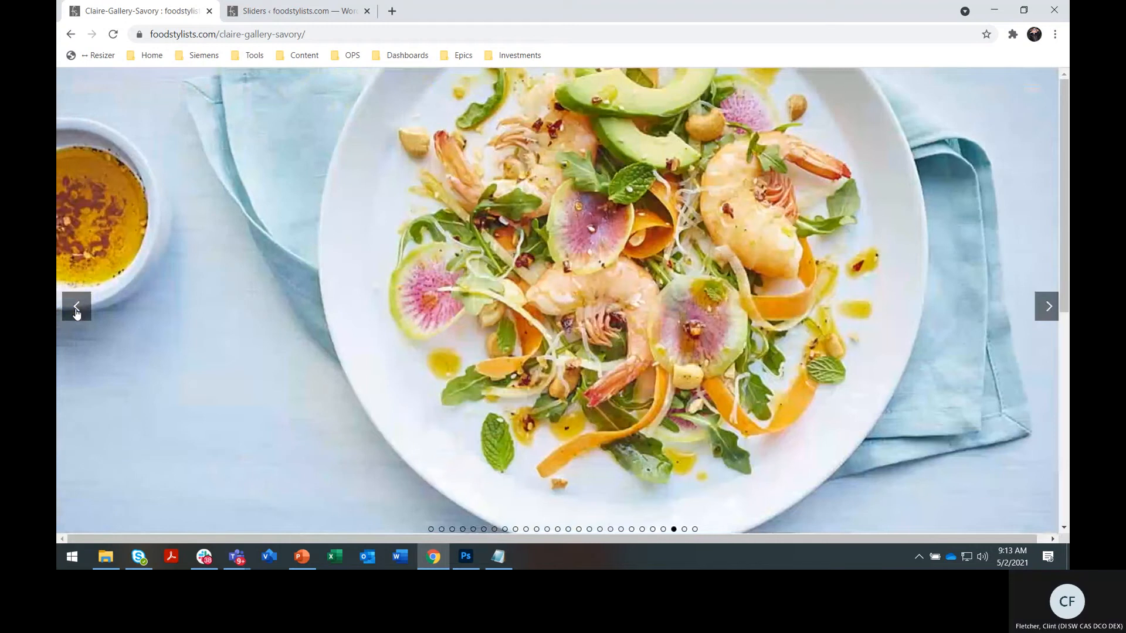
click(80, 309)
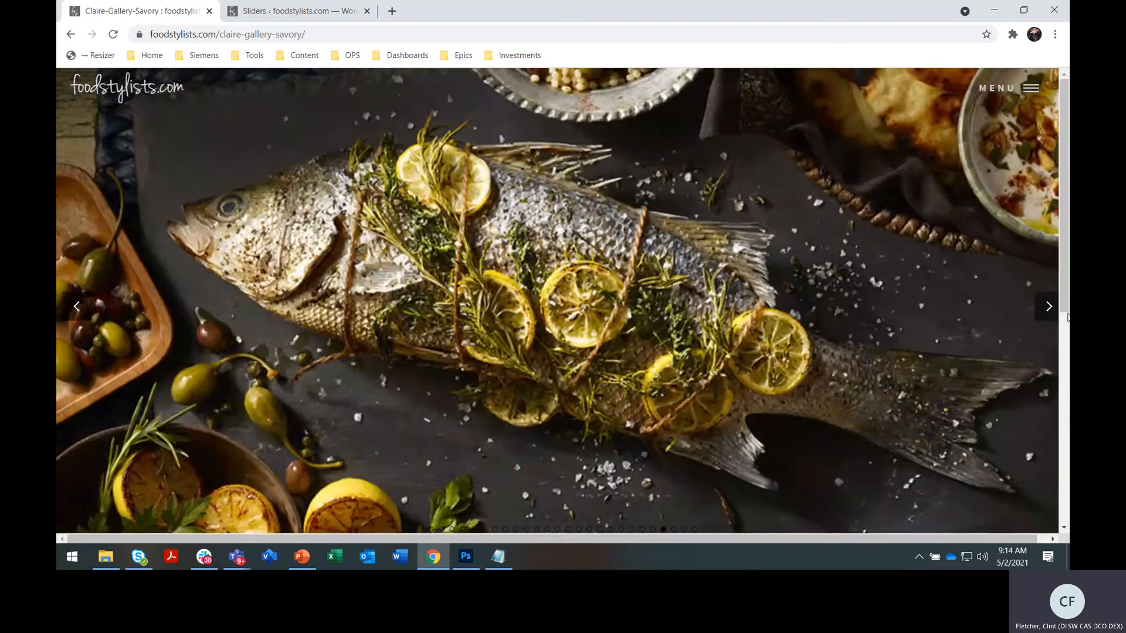
Step: Go forward in the live gallery from the fish slide past both crab cakes to the pasta slide, ending back on the first slide
click(1047, 316)
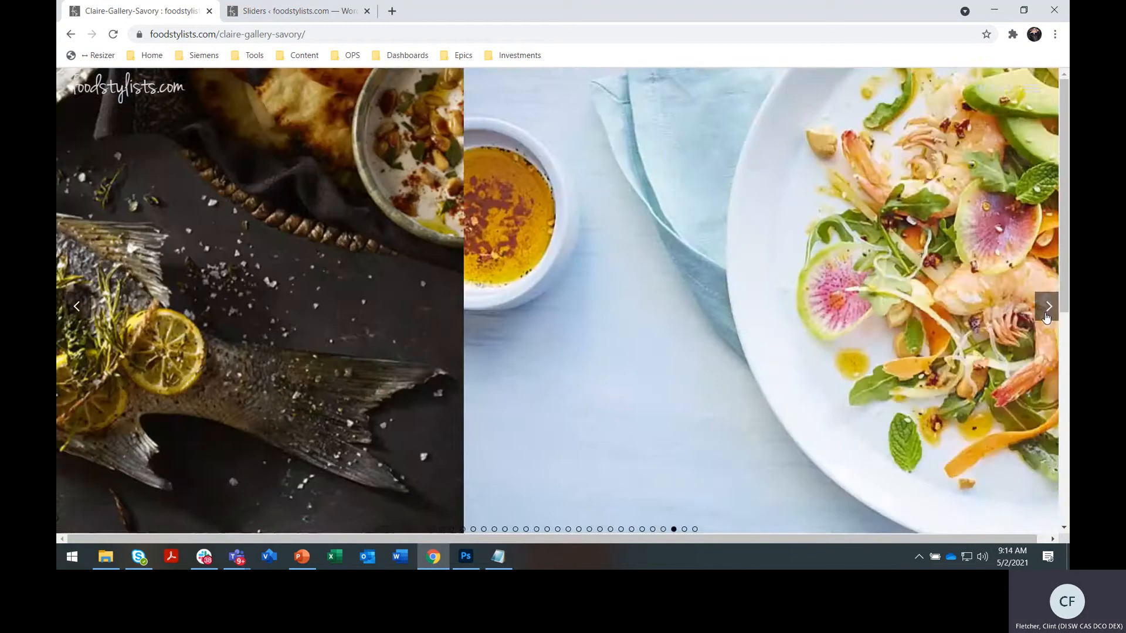
click(1047, 316)
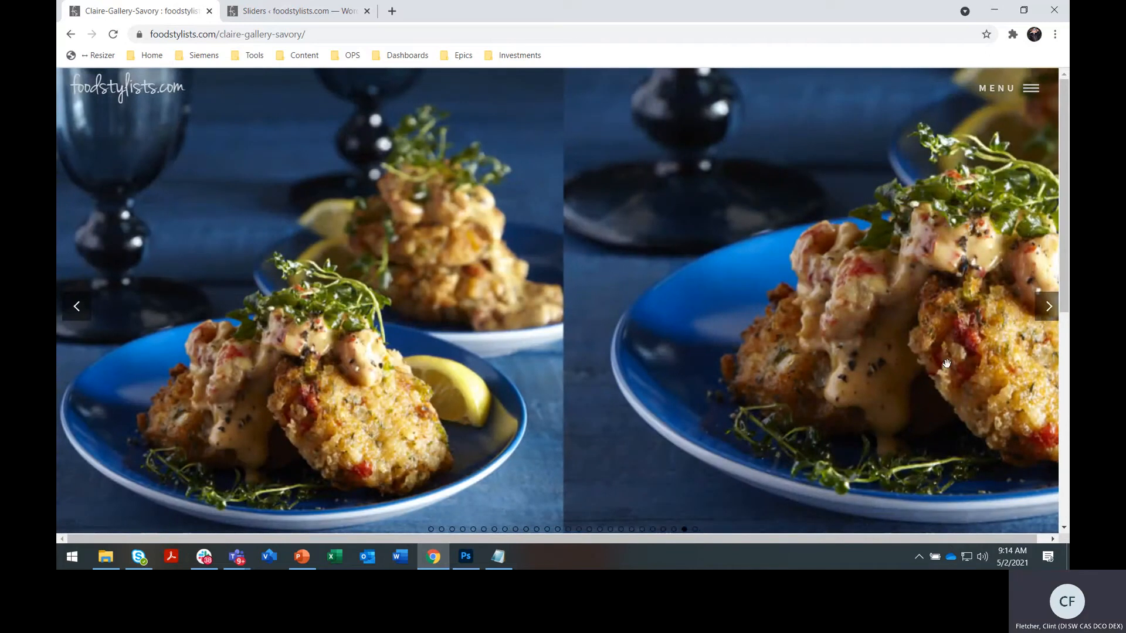
click(1046, 317)
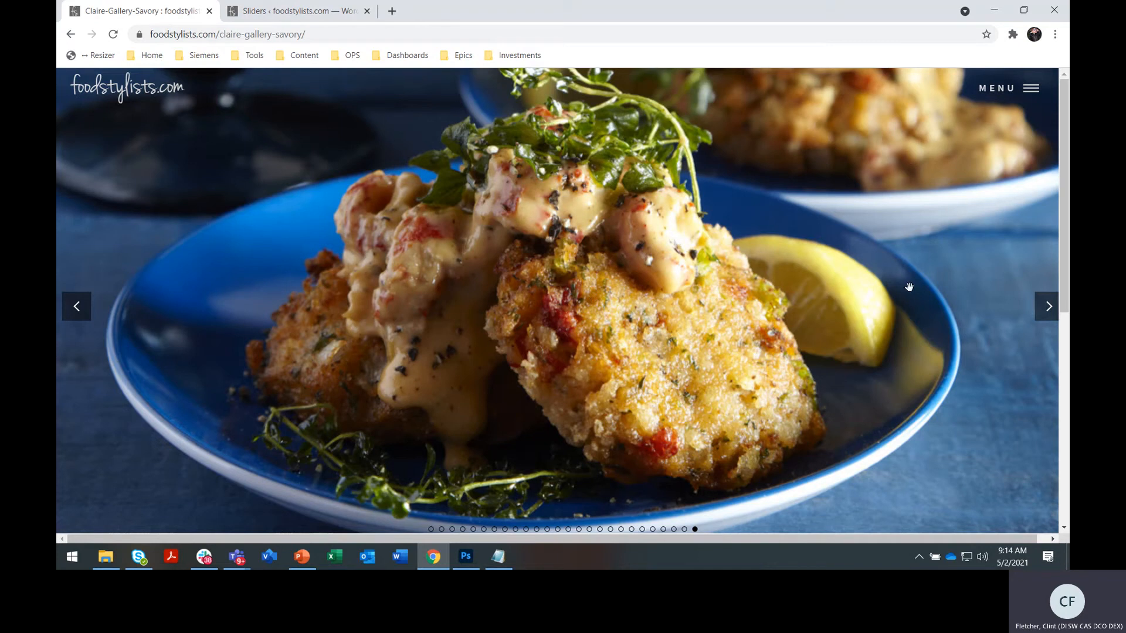
click(1049, 307)
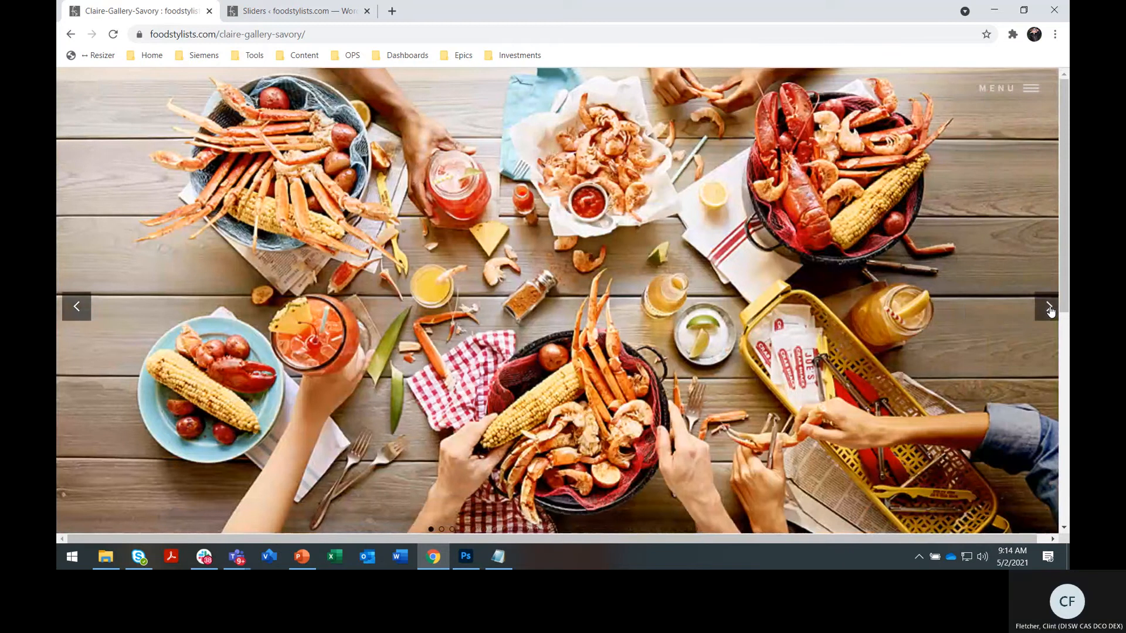
click(1049, 307)
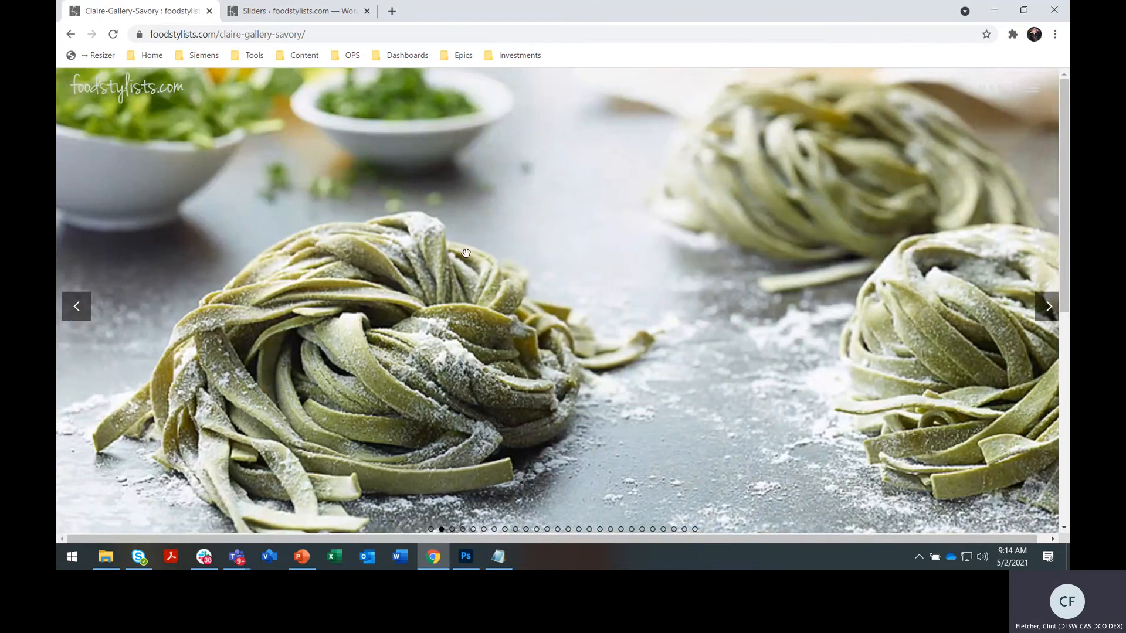
click(76, 306)
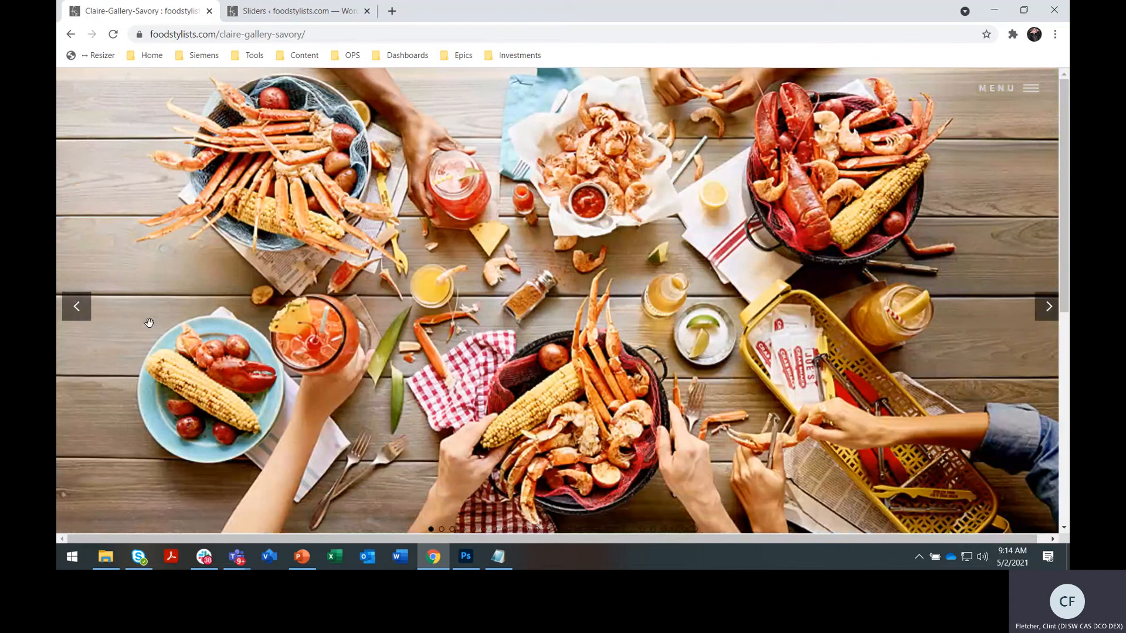
Step: Return to the Claire - Savory slider admin page and look over its slides from first to last
click(311, 17)
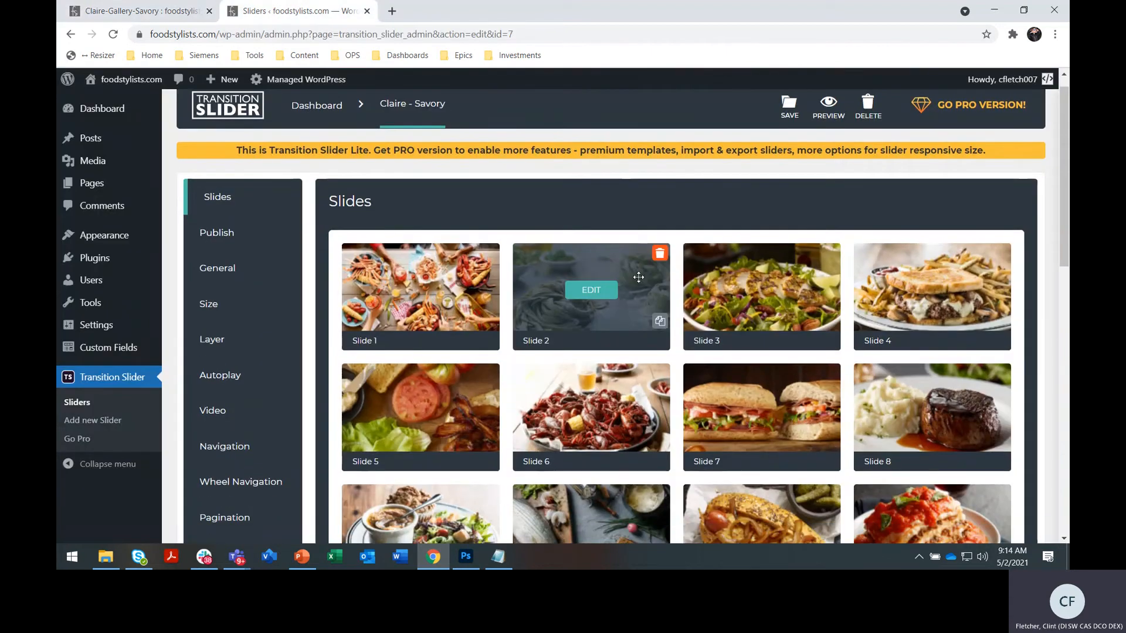
scroll(638, 267, down, 9)
scroll(638, 276, up, 8)
scroll(639, 277, down, 9)
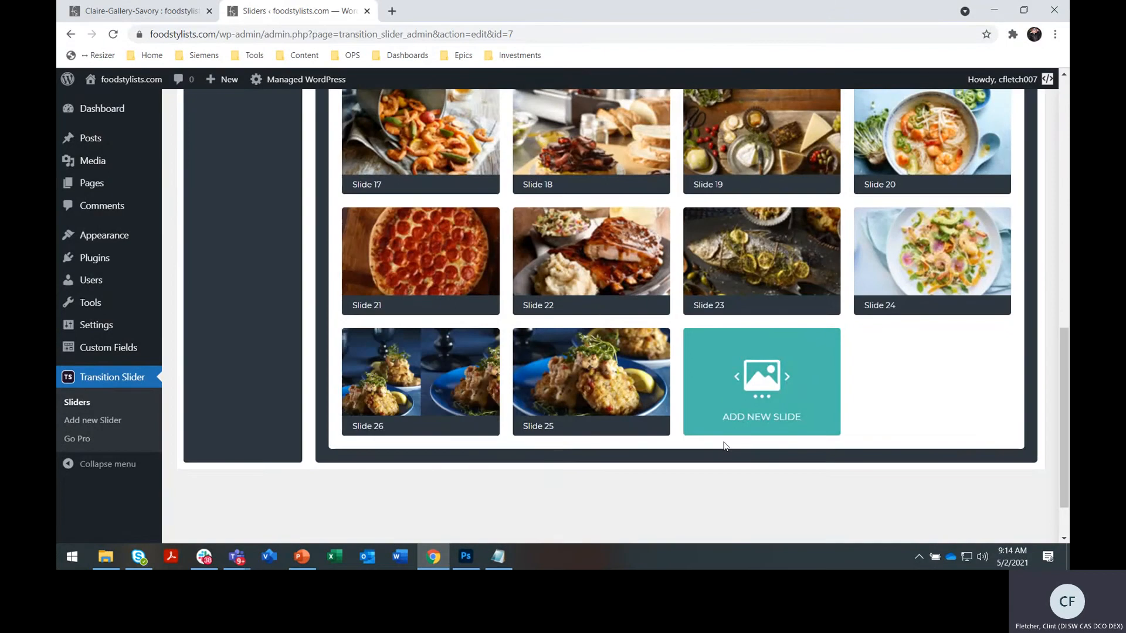
scroll(949, 393, up, 9)
scroll(949, 396, up, 3)
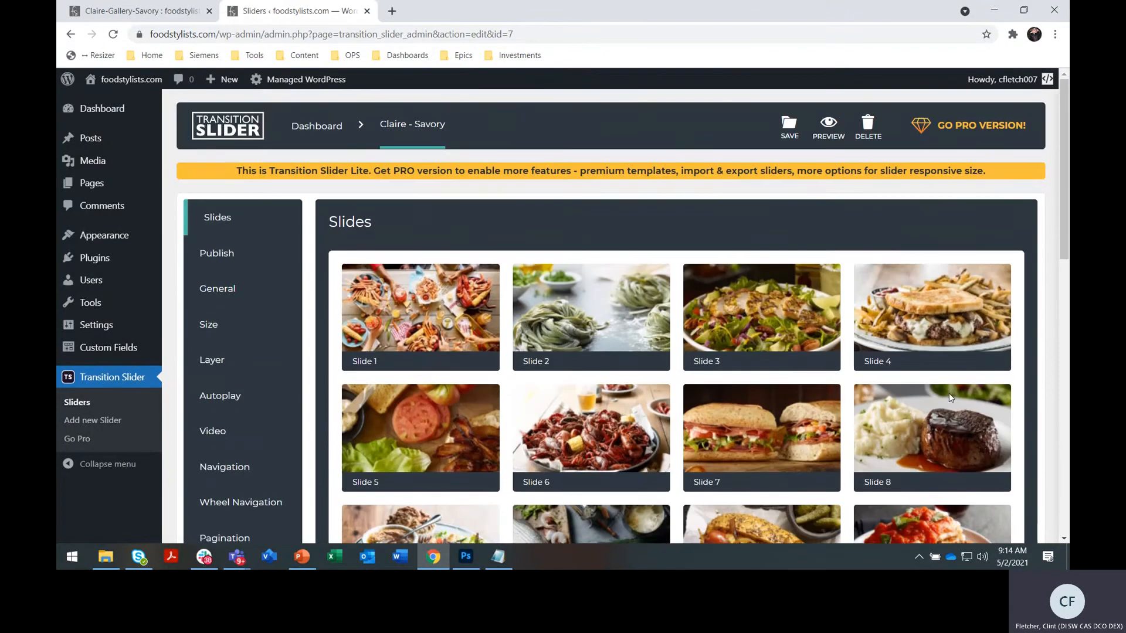
mouse_move(949, 393)
Step: Reopen the Claire - Savory slider from the slider dashboard and delete Slide 25, the double crab cake image
click(133, 380)
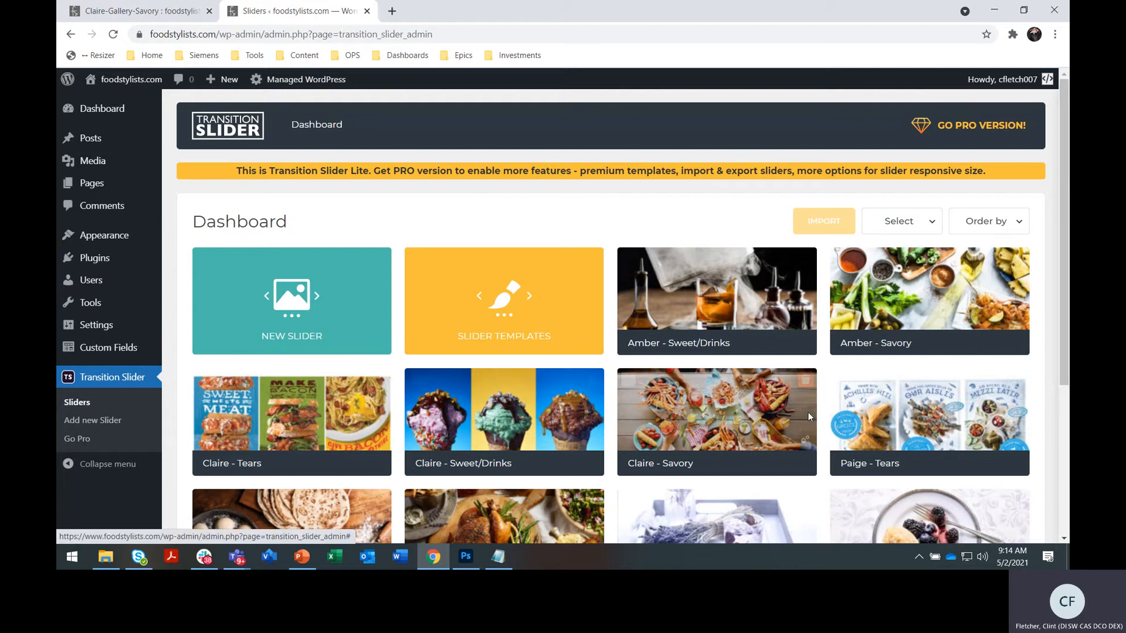
click(716, 416)
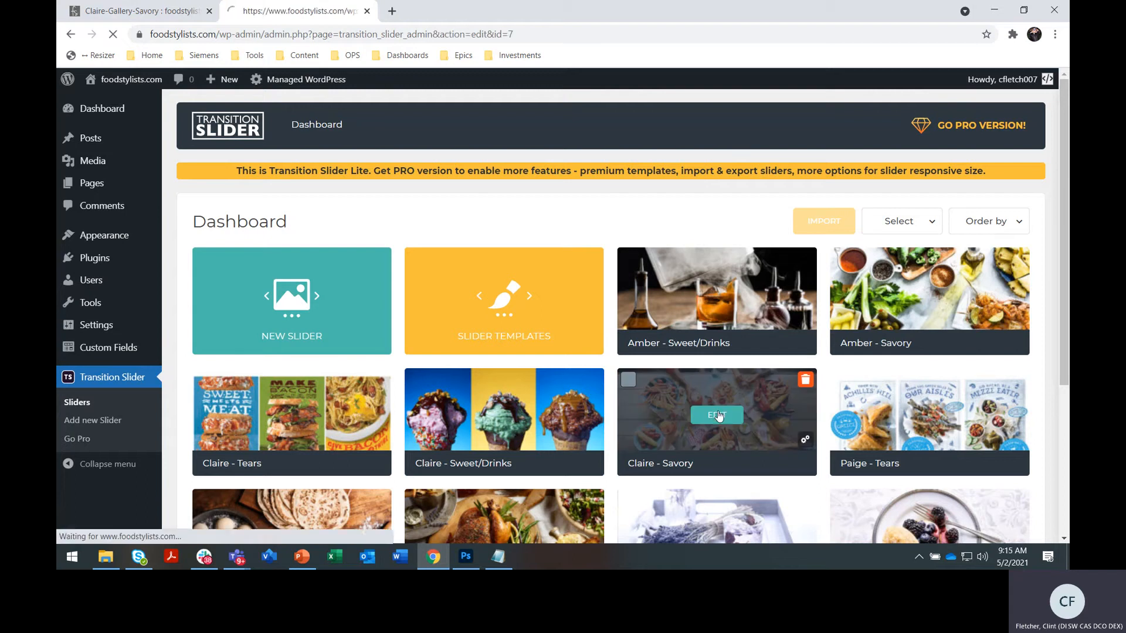
scroll(919, 273, down, 10)
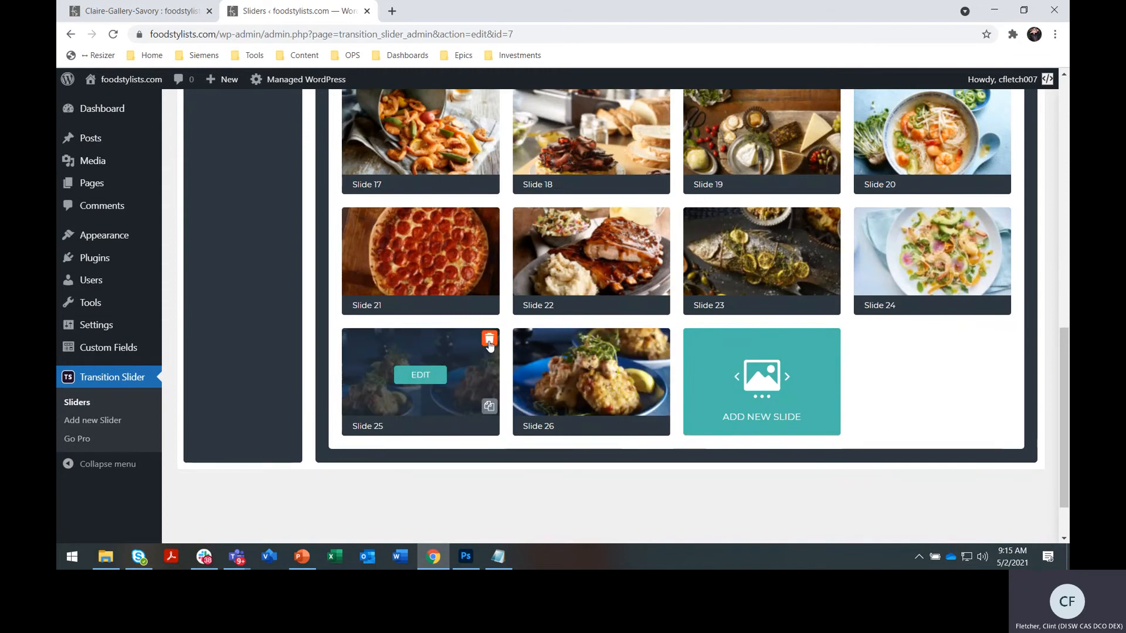
click(489, 341)
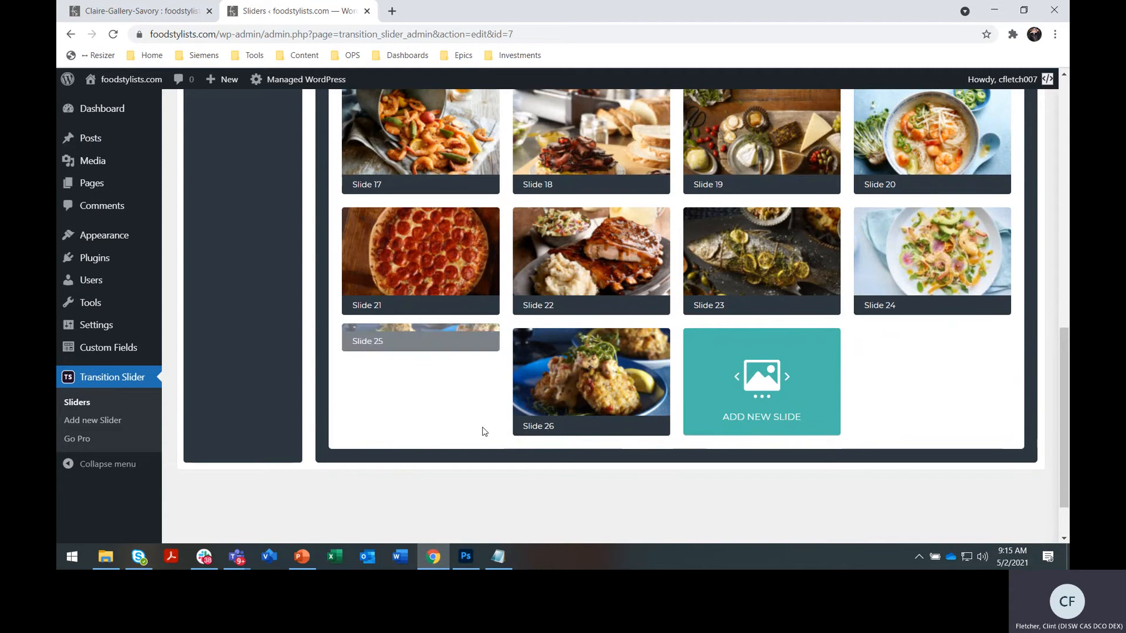
Step: Delete the remaining crab cake slide at the end of the Claire - Savory slider and save the slider
click(488, 340)
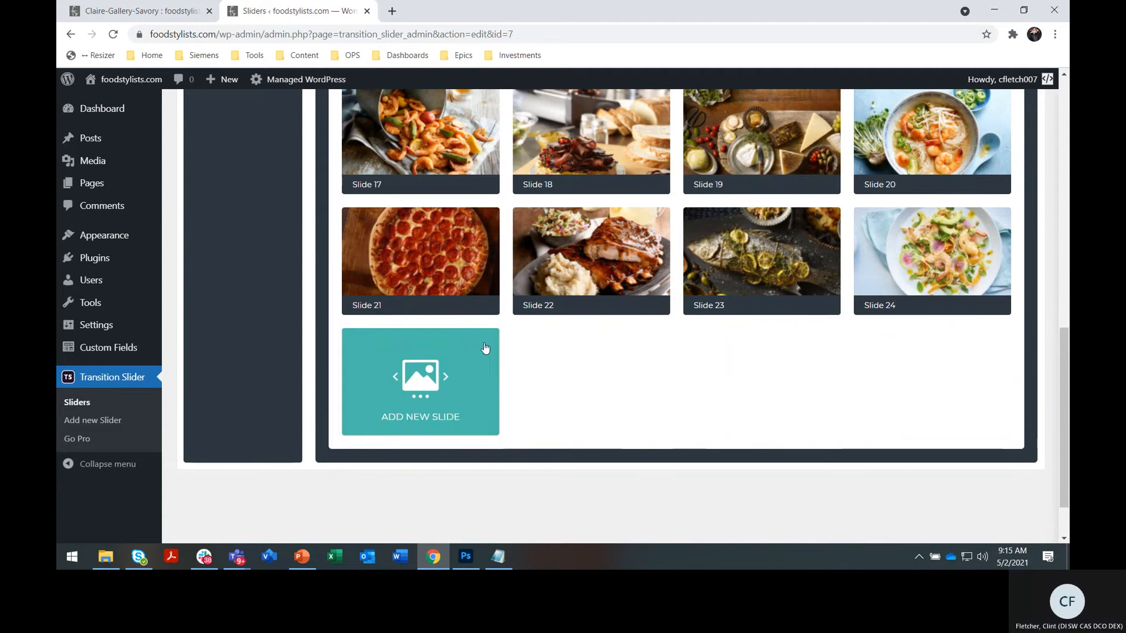
scroll(707, 372, up, 15)
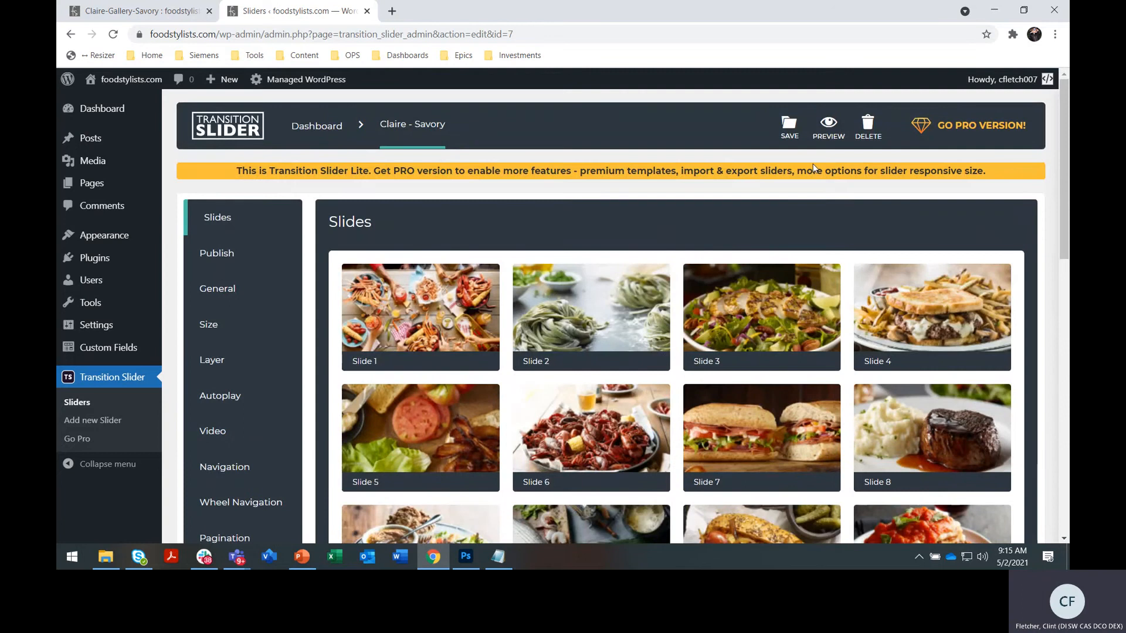
click(787, 127)
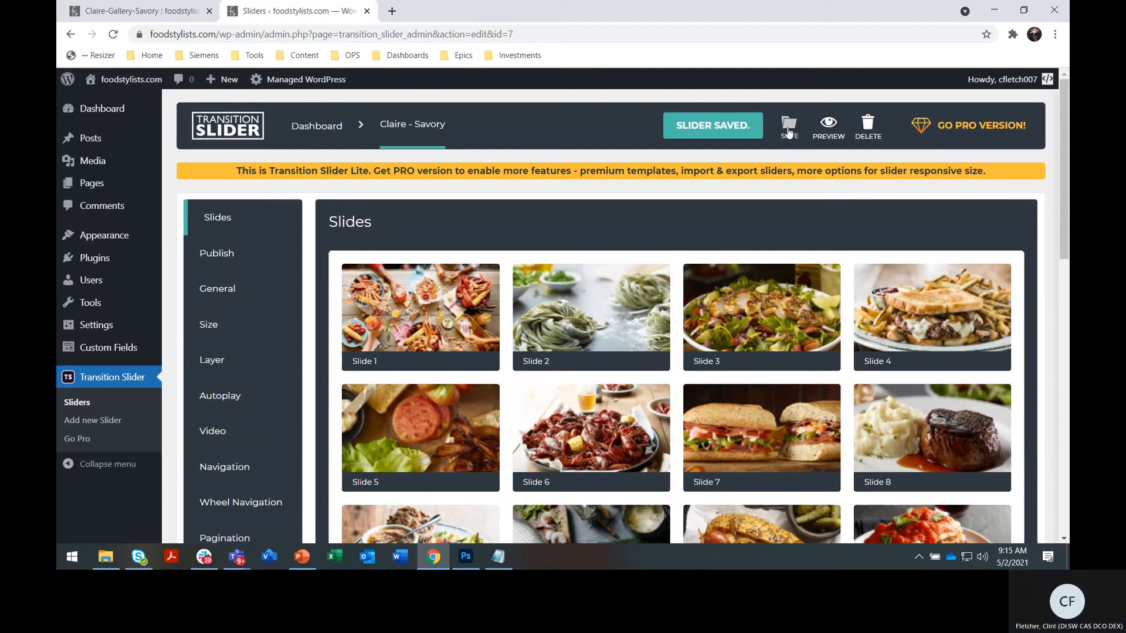
Step: Reload the live Claire-Gallery-Savory page and go backward from the first slide to check the gallery's last slide
click(158, 13)
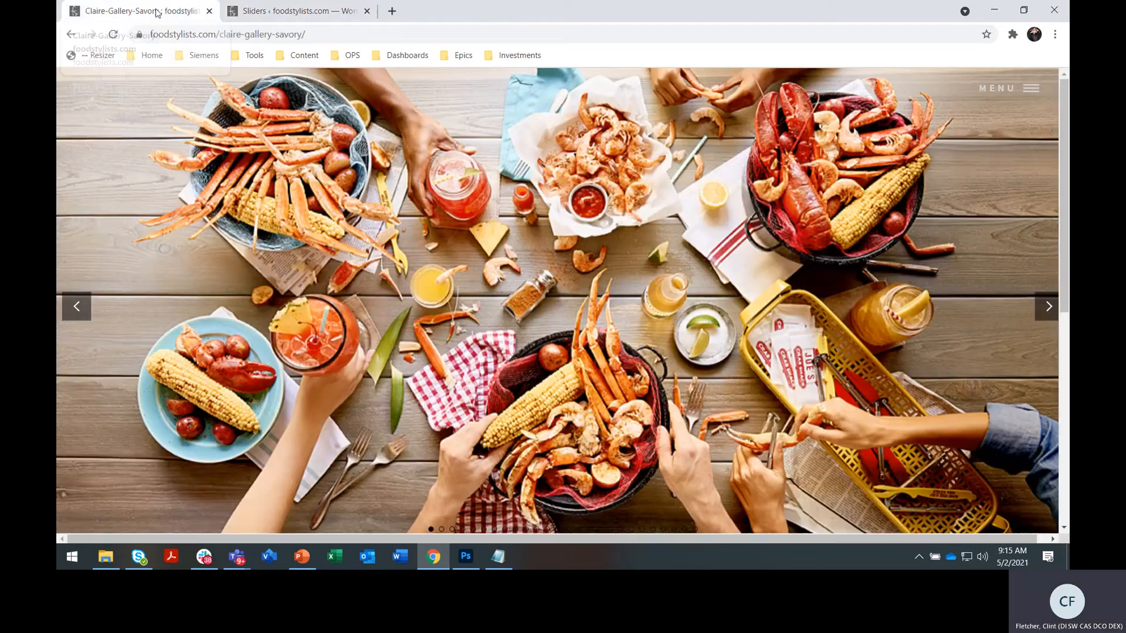
click(111, 36)
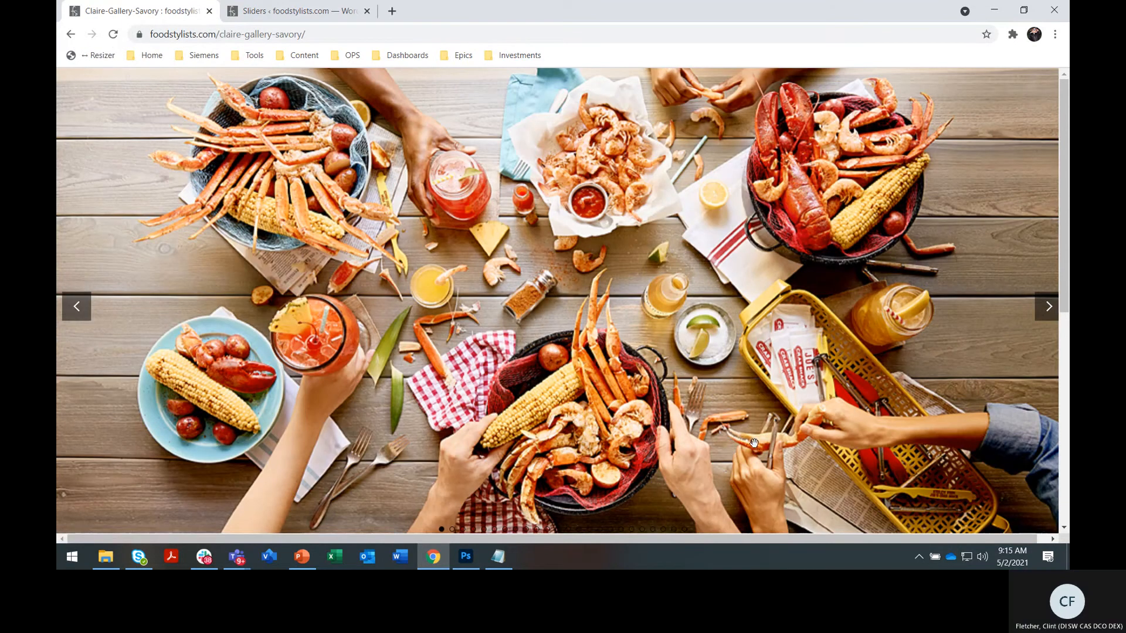
click(77, 306)
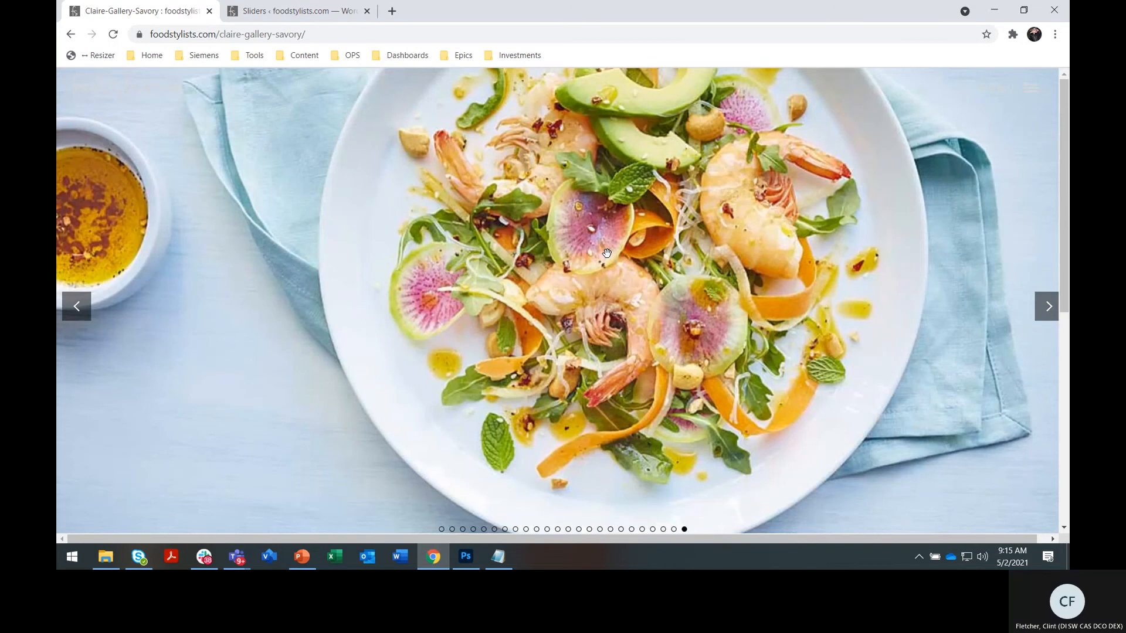
Step: Return to the Claire - Savory slider admin page and look through its slide thumbnails down and back up
click(316, 12)
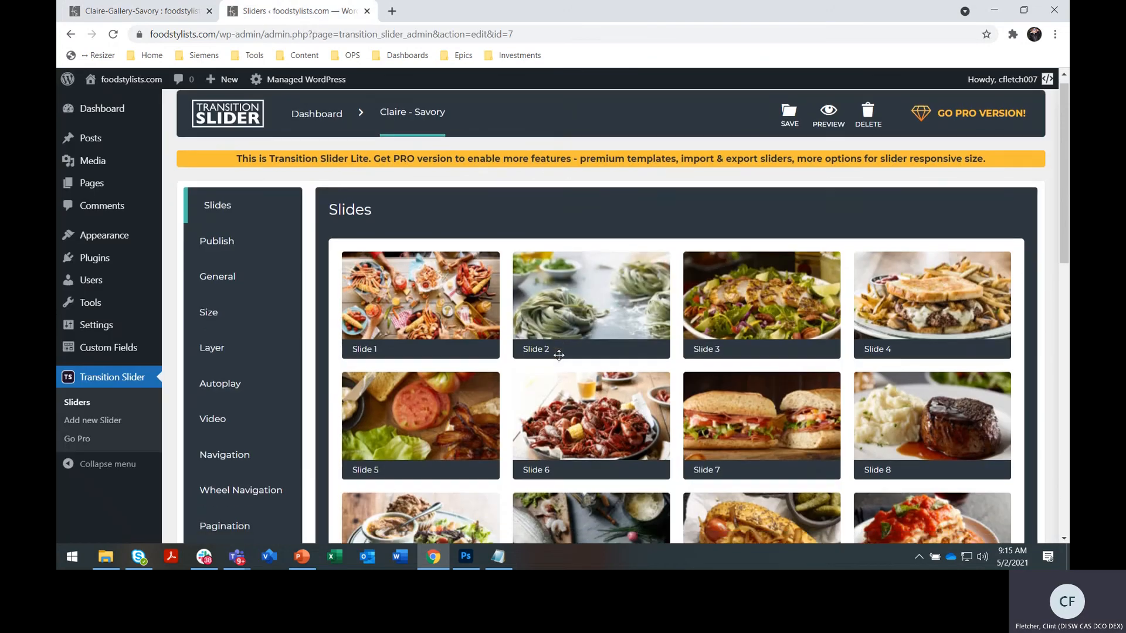
scroll(651, 354, down, 12)
scroll(651, 354, up, 7)
scroll(651, 355, up, 5)
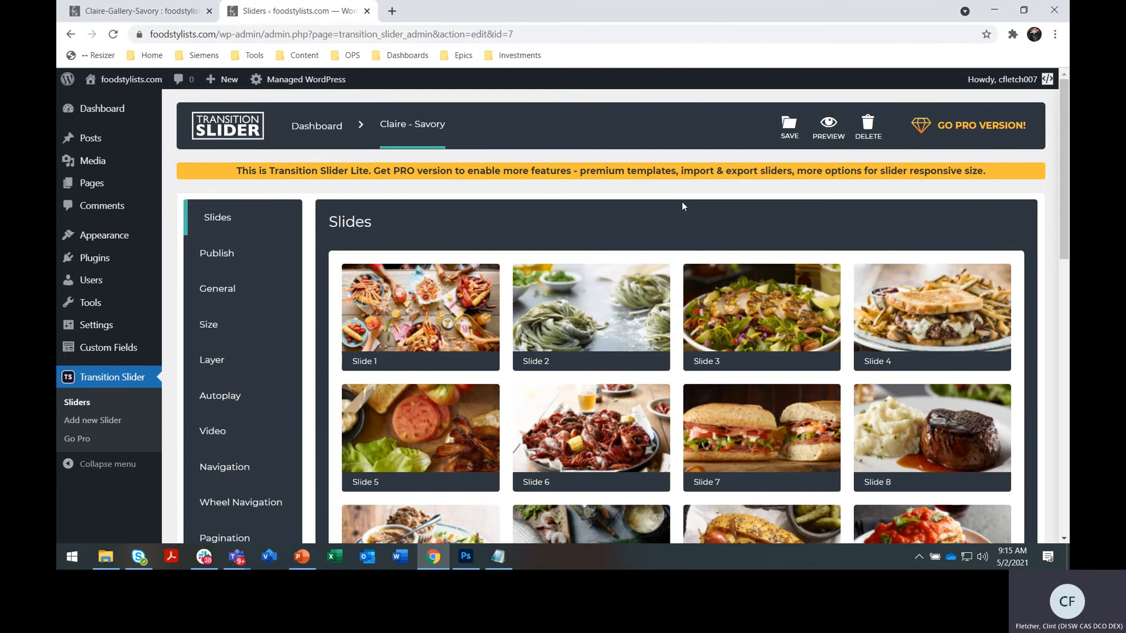
Step: Review the WordPress login slide in the PowerPoint presentation Edit_images_in_Photoshop.ppt and return to the Claire - Savory slider page in Chrome
mouse_move(417, 283)
click(304, 493)
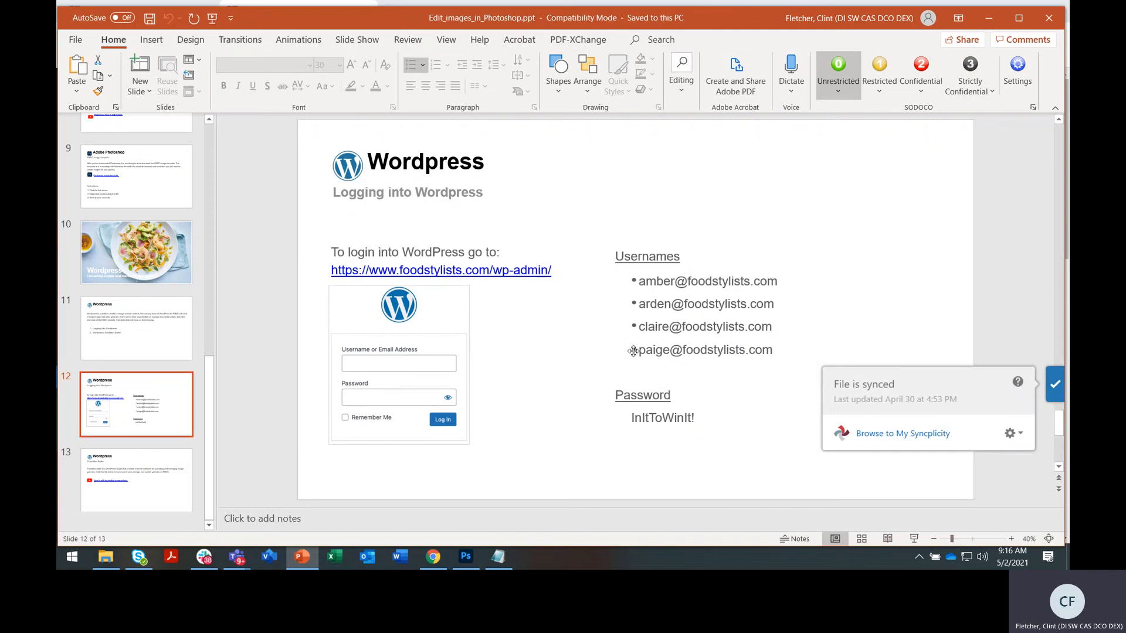
scroll(634, 352, up, 2)
scroll(634, 351, down, 2)
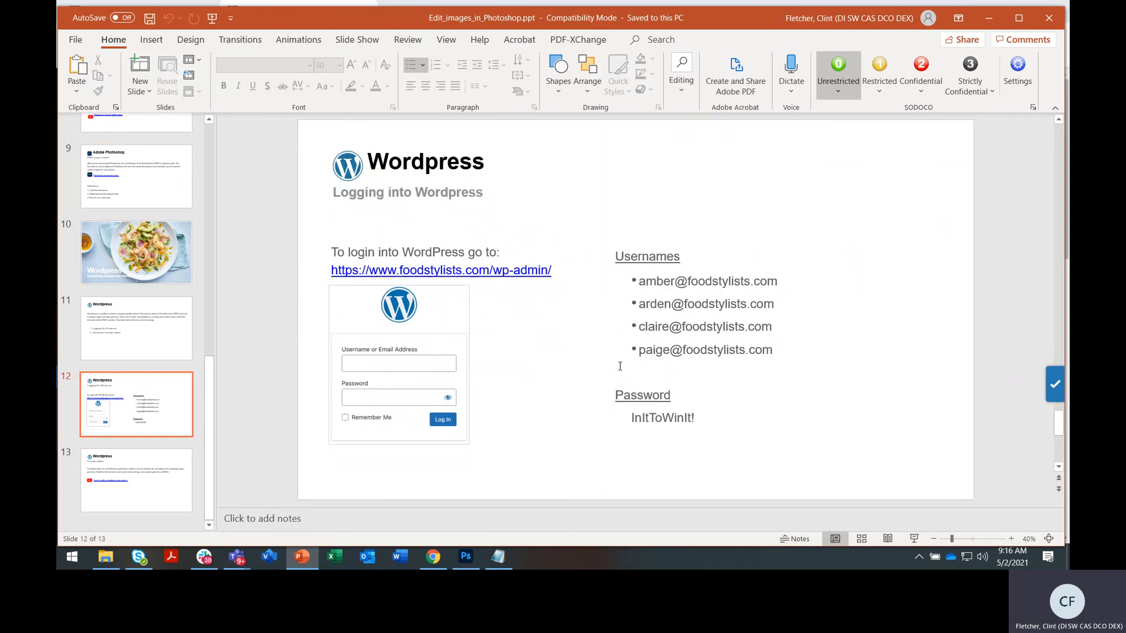
click(995, 18)
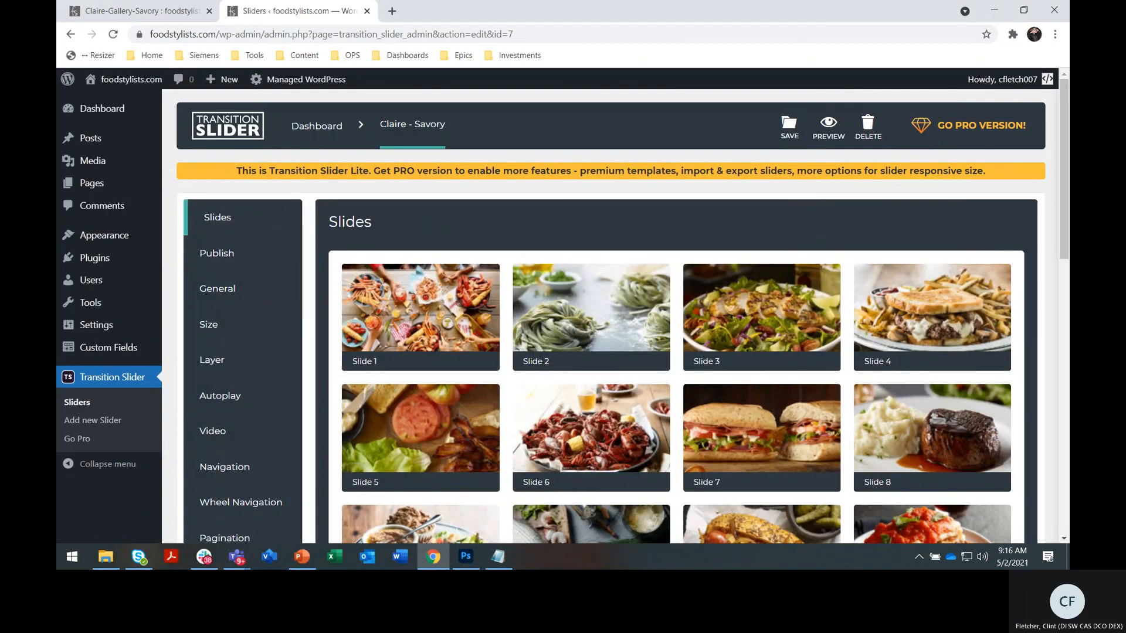